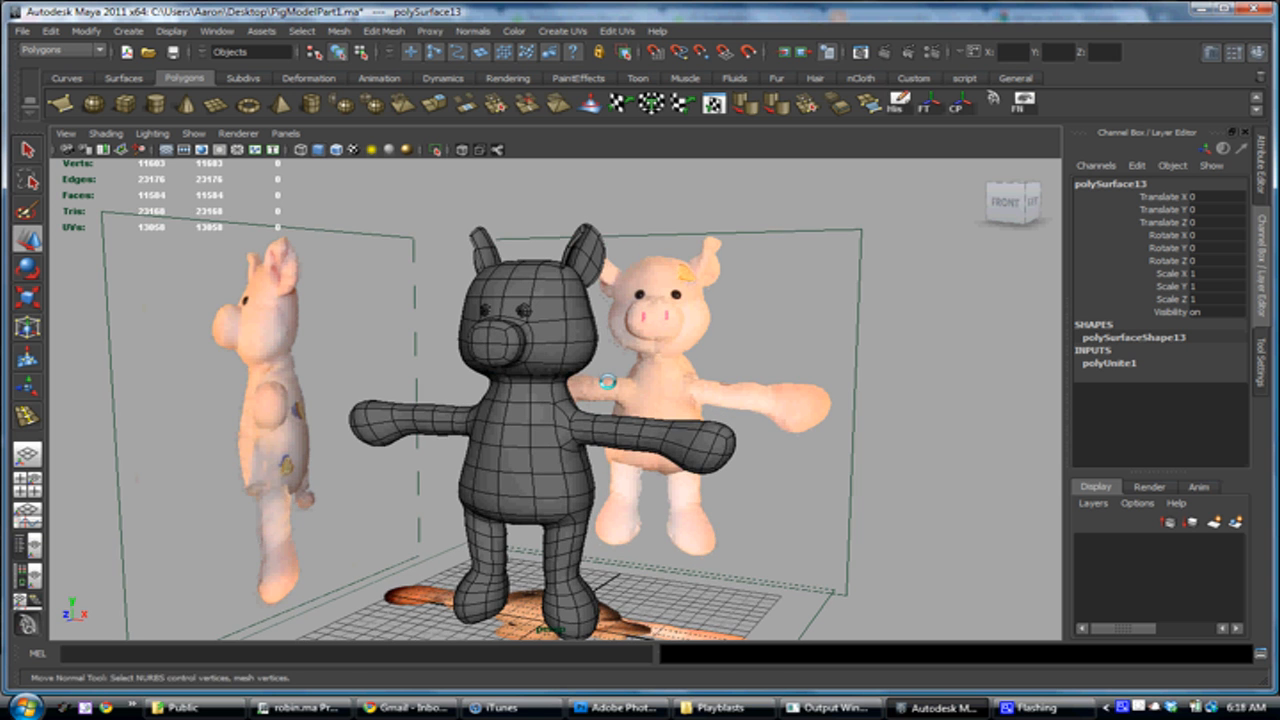
# Turn off the reference image planes in the side, front and top views, leaving the pig model visible
pyautogui.keyDown('alt'); pyautogui.moveTo(615, 379); pyautogui.dragTo(631, 354, button='middle'); pyautogui.keyUp('alt')
pyautogui.moveTo(619, 352)
pyautogui.keyDown('alt'); pyautogui.mouseDown()
pyautogui.moveTo(651, 350)
pyautogui.moveTo(606, 359)
pyautogui.mouseUp(); pyautogui.keyUp('alt')
pyautogui.keyDown('alt'); pyautogui.moveTo(606, 359); pyautogui.dragTo(644, 362, button='right'); pyautogui.keyUp('alt')
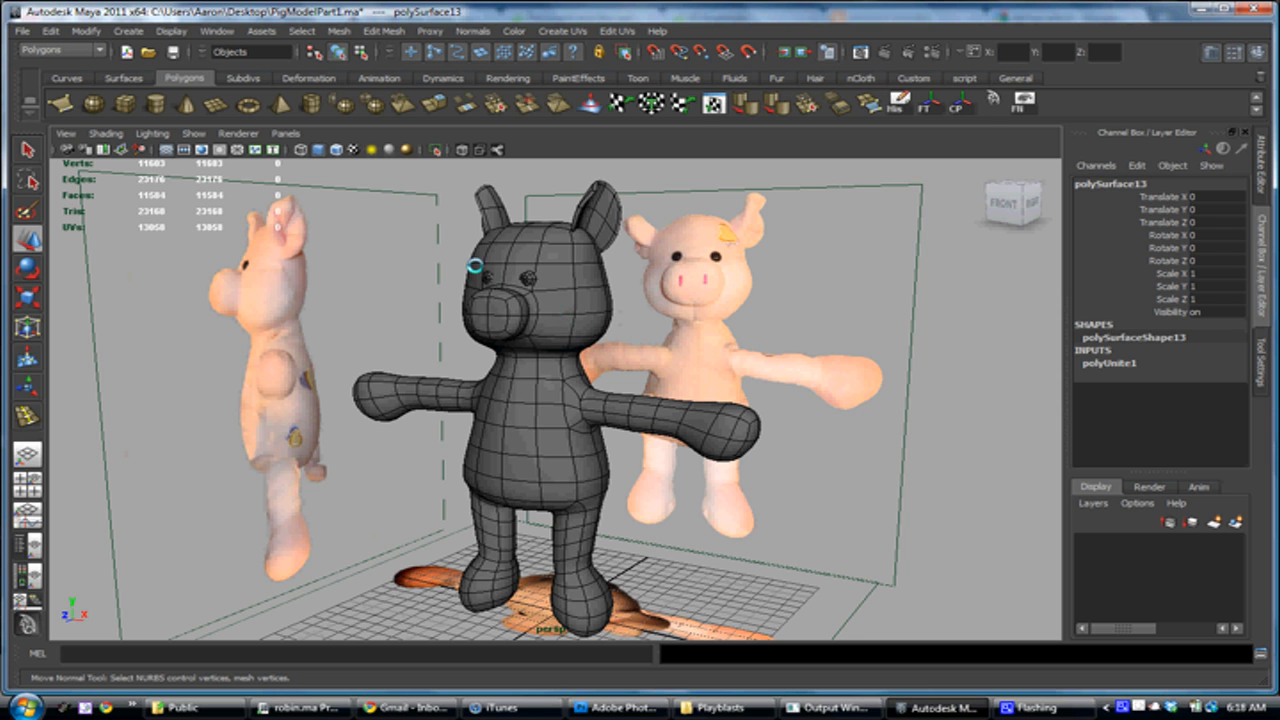
pyautogui.press('space')
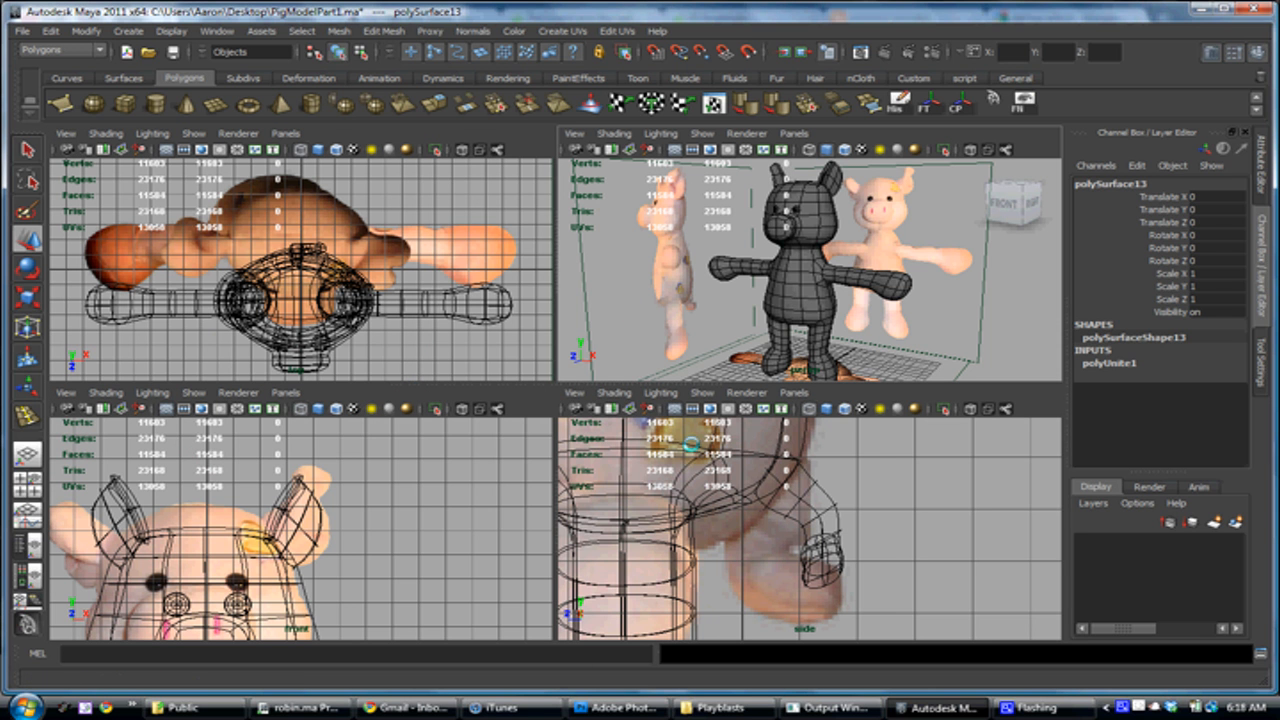
pyautogui.press('f')
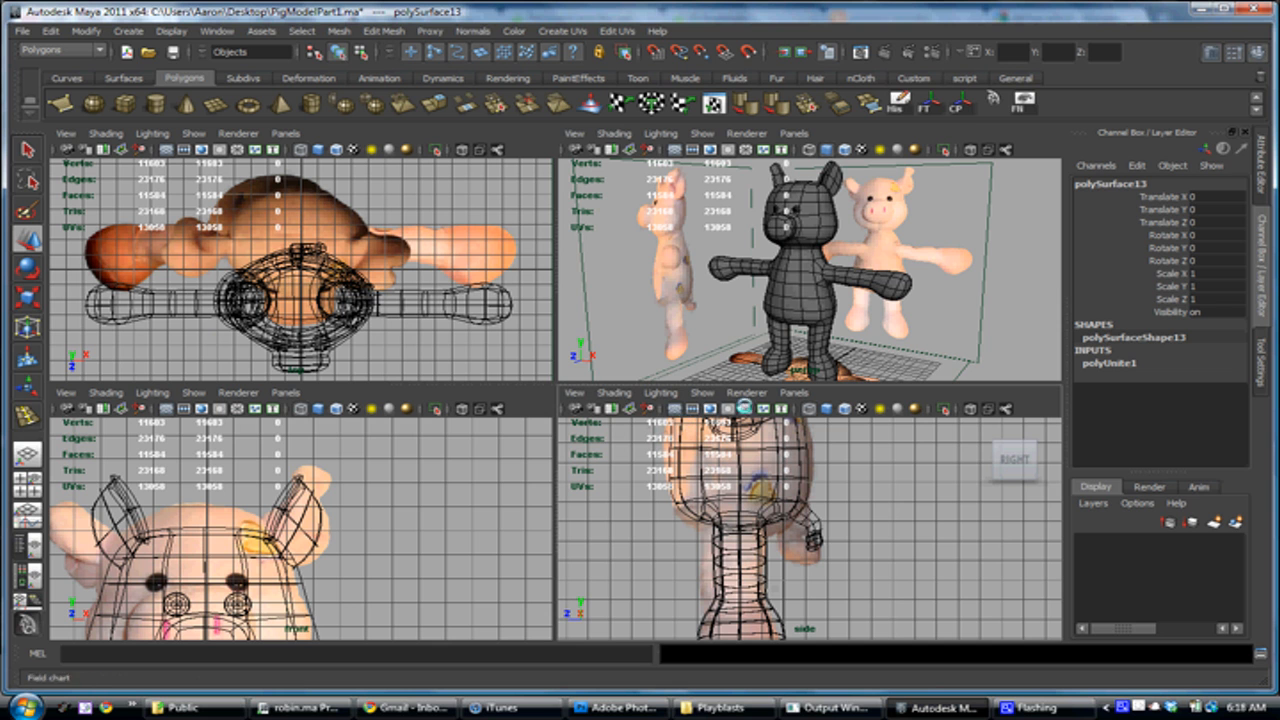
pyautogui.click(649, 408)
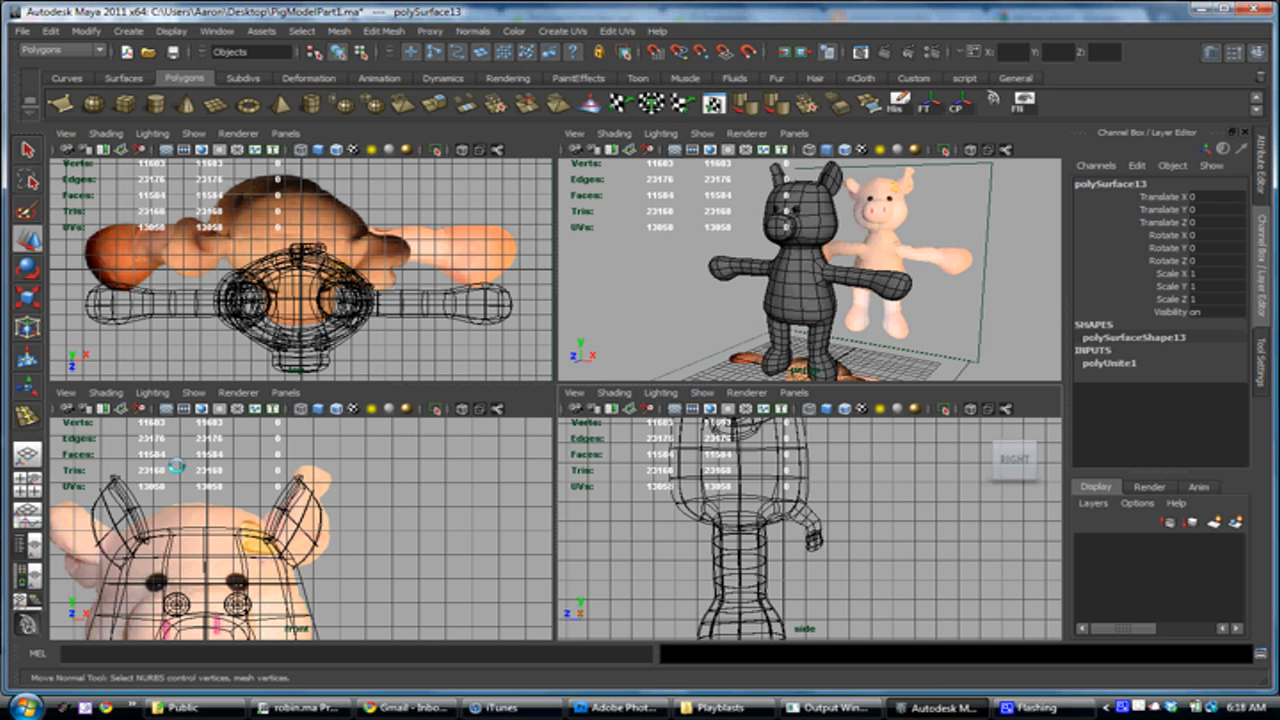
pyautogui.click(138, 408)
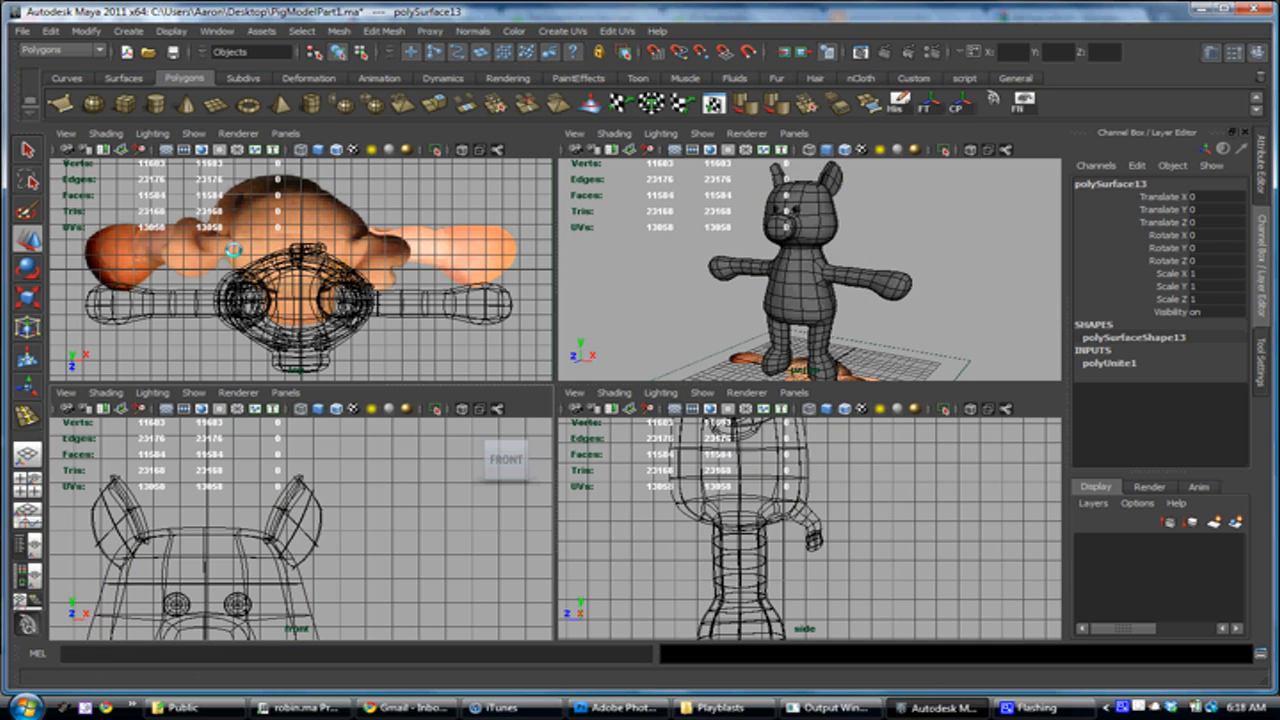
pyautogui.keyDown('alt'); pyautogui.moveTo(197, 232); pyautogui.dragTo(211, 250, button='middle'); pyautogui.keyUp('alt')
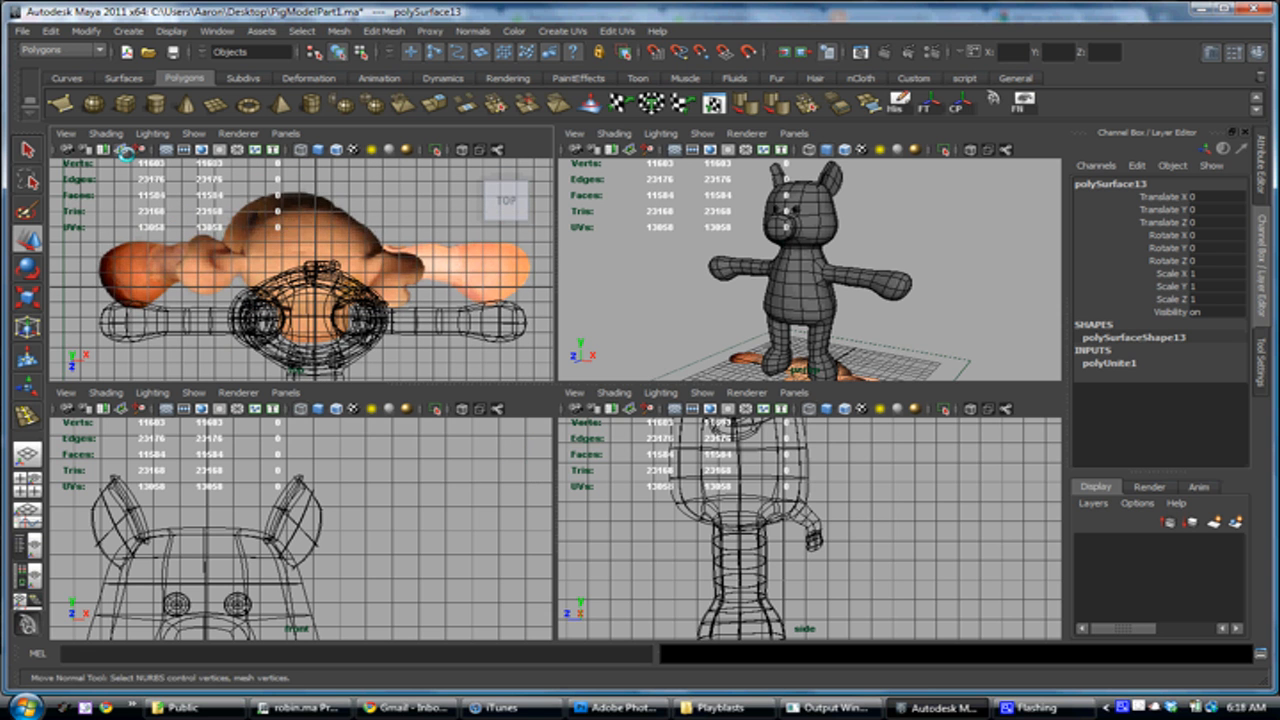
pyautogui.click(138, 149)
# Maximize the perspective view and open the UV Texture Editor beside the pig model
pyautogui.press('space')
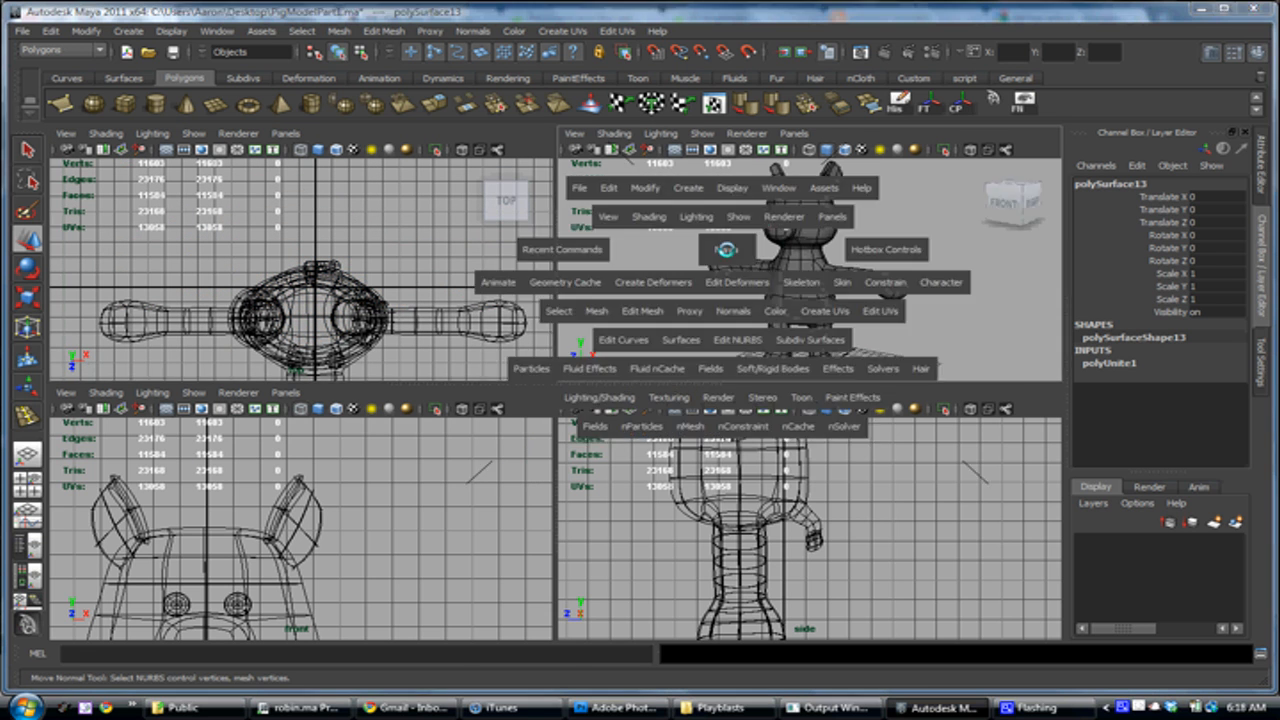
pyautogui.keyDown('alt'); pyautogui.moveTo(506, 349); pyautogui.dragTo(595, 389, button='right'); pyautogui.keyUp('alt')
pyautogui.keyDown('alt'); pyautogui.moveTo(596, 389); pyautogui.dragTo(664, 378); pyautogui.keyUp('alt')
pyautogui.keyDown('alt'); pyautogui.moveTo(664, 378); pyautogui.dragTo(428, 393, button='middle'); pyautogui.keyUp('alt')
pyautogui.keyDown('alt'); pyautogui.moveTo(428, 393); pyautogui.dragTo(374, 368, button='right'); pyautogui.keyUp('alt')
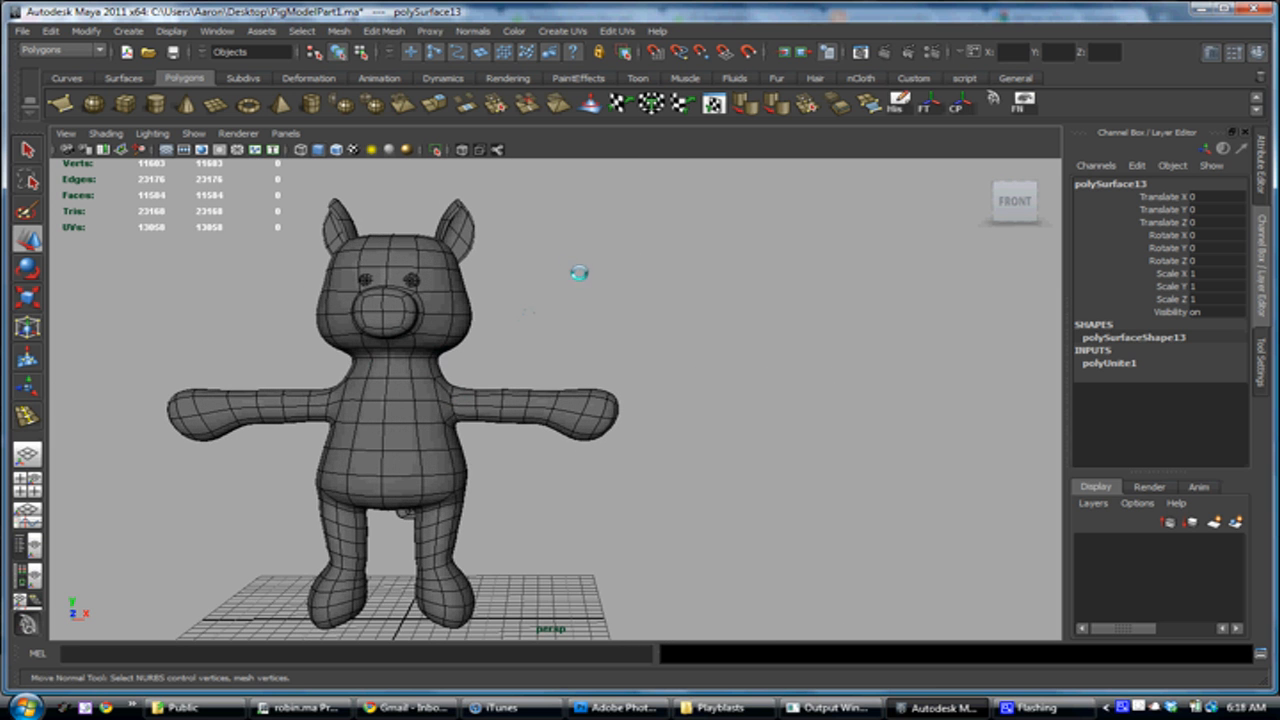
pyautogui.keyDown('alt'); pyautogui.moveTo(429, 446); pyautogui.dragTo(392, 476); pyautogui.keyUp('alt')
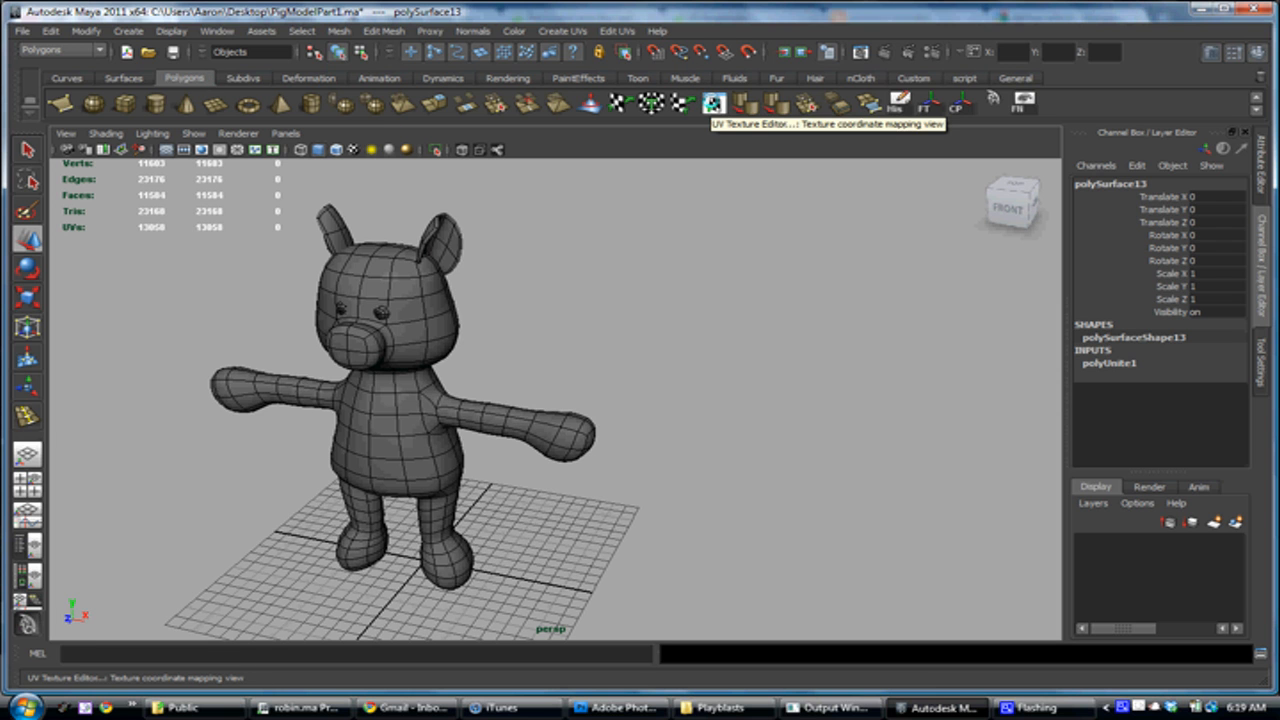
pyautogui.click(713, 101)
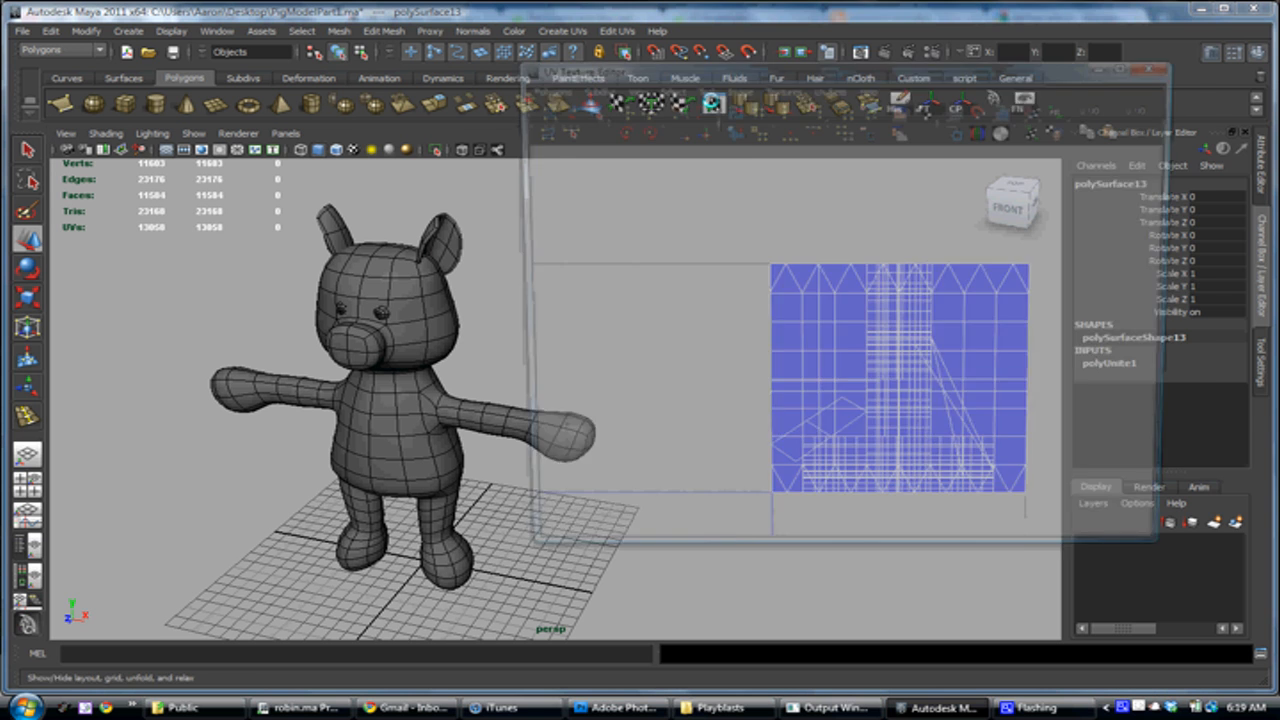
pyautogui.moveTo(798, 71); pyautogui.dragTo(868, 89)
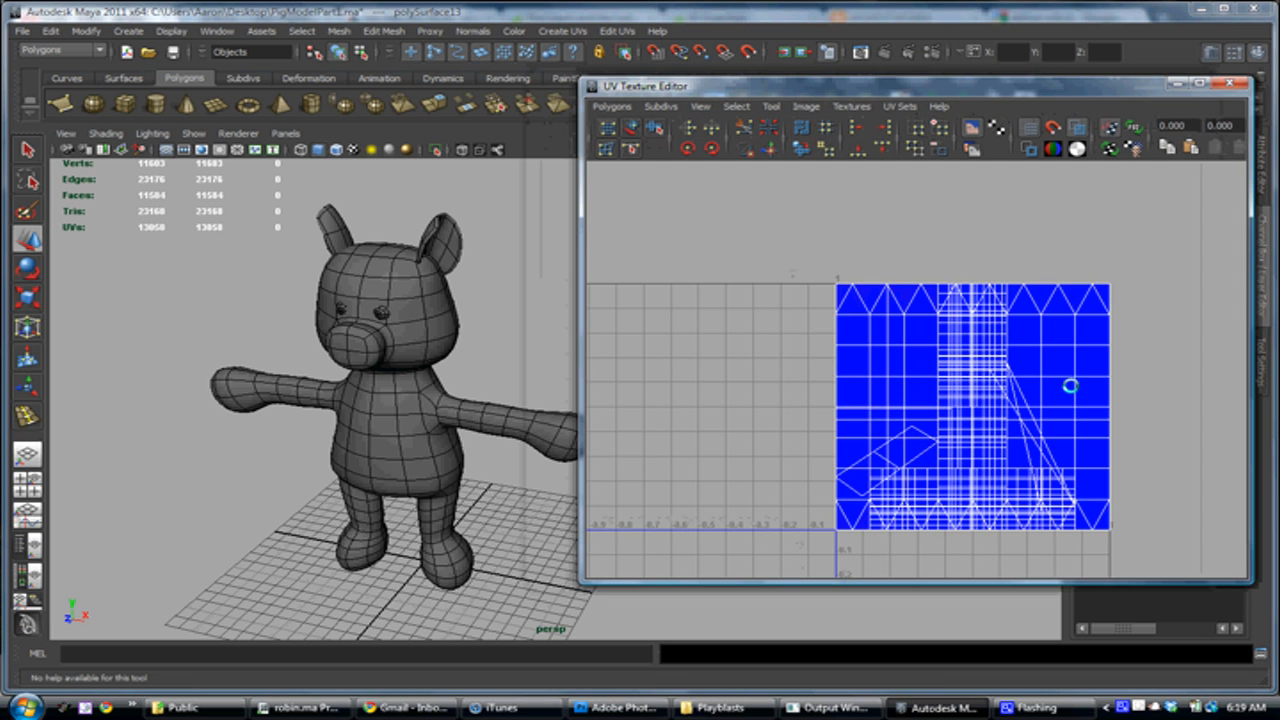
# Map a Checker texture to the Color of the pig's lambert1 material
pyautogui.keyDown('alt'); pyautogui.moveTo(518, 329); pyautogui.dragTo(423, 325); pyautogui.keyUp('alt')
pyautogui.keyDown('alt'); pyautogui.moveTo(423, 325); pyautogui.dragTo(452, 306, button='middle'); pyautogui.keyUp('alt')
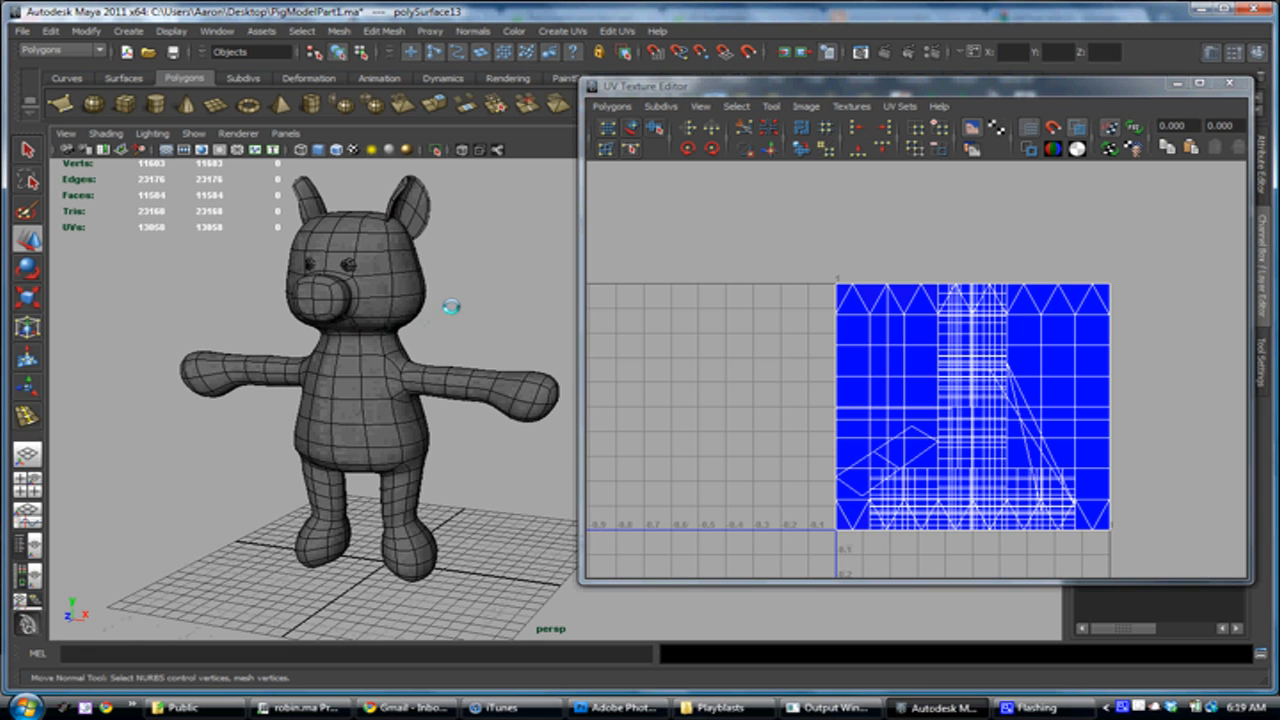
pyautogui.moveTo(394, 377); pyautogui.dragTo(492, 640, button='right')
pyautogui.moveTo(816, 92); pyautogui.dragTo(694, 113)
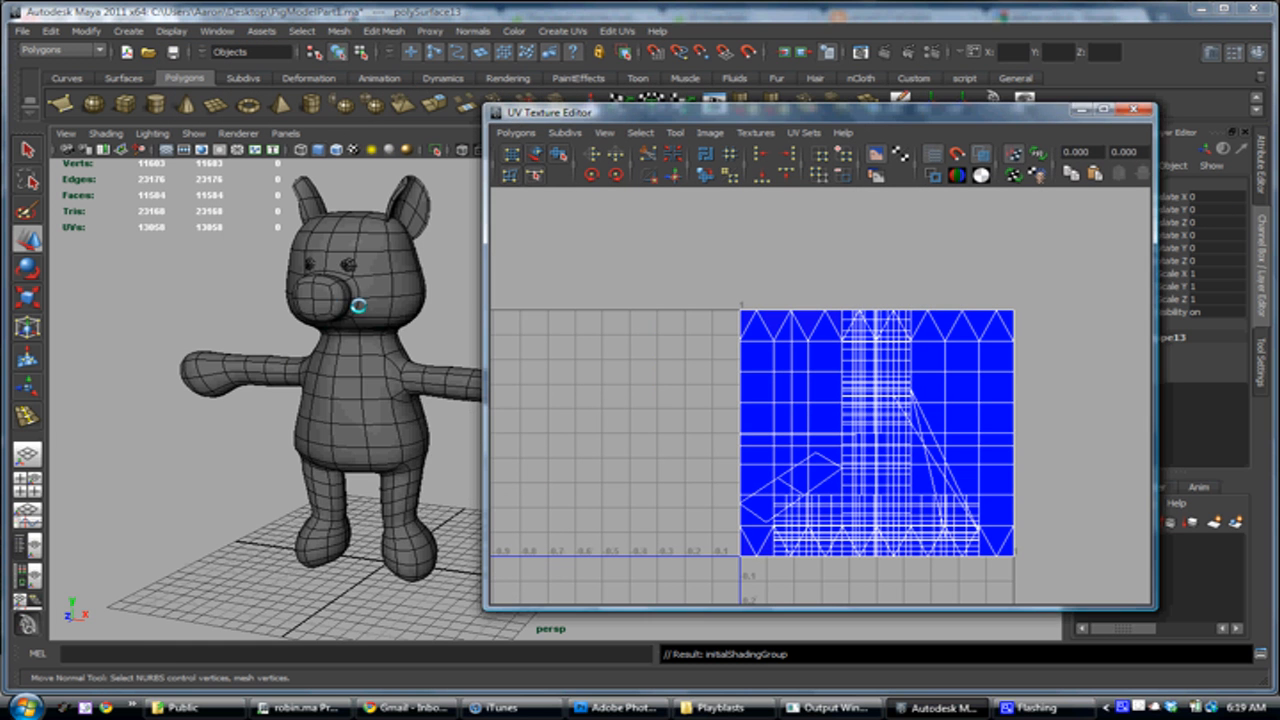
pyautogui.rightClick(358, 305)
pyautogui.moveTo(358, 305); pyautogui.dragTo(371, 523, button='right')
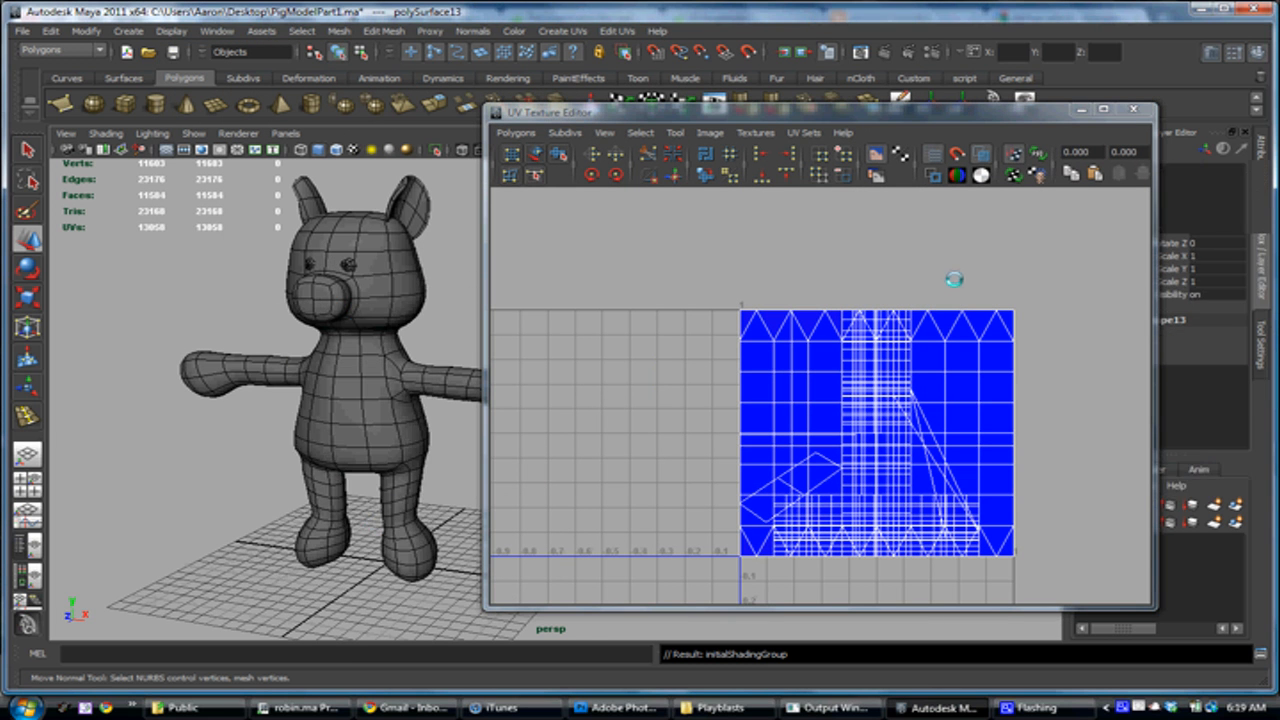
pyautogui.moveTo(930, 109); pyautogui.dragTo(655, 75)
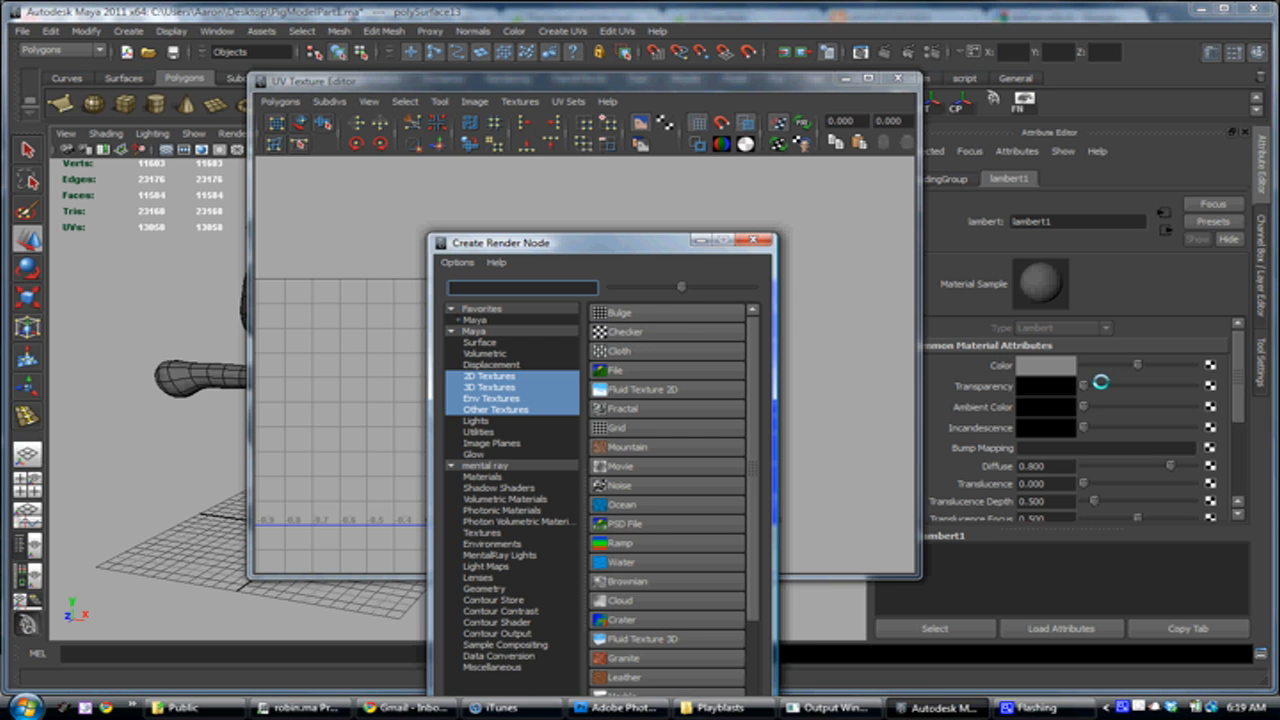
pyautogui.click(630, 331)
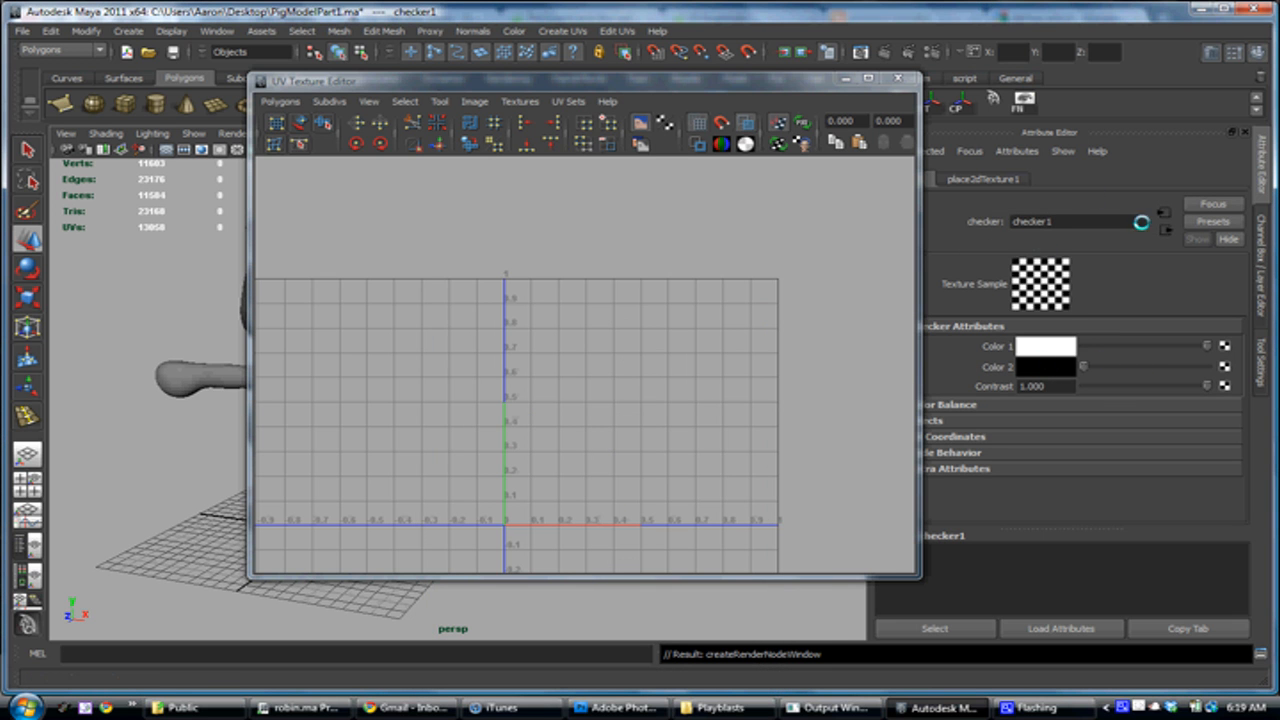
# Set the checker texture's Repeat UV to 32 by 32 in its 2D placement attributes
pyautogui.click(1161, 219)
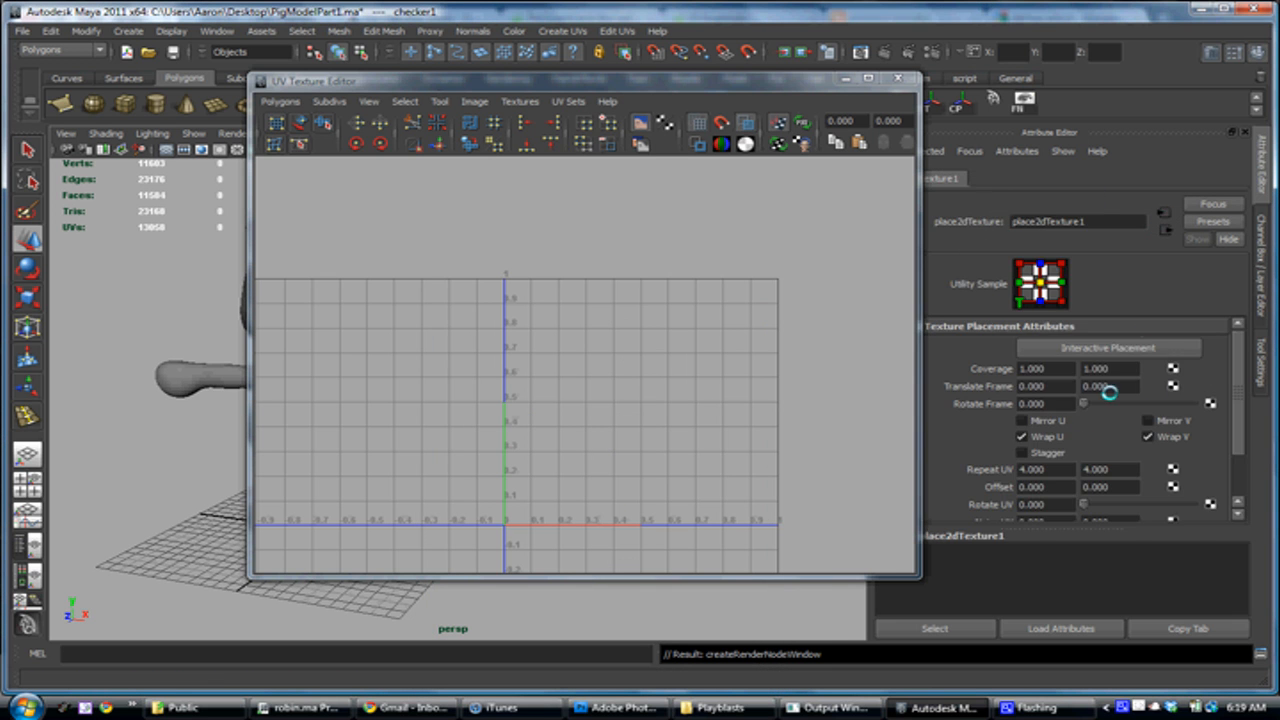
pyautogui.doubleClick(1030, 469)
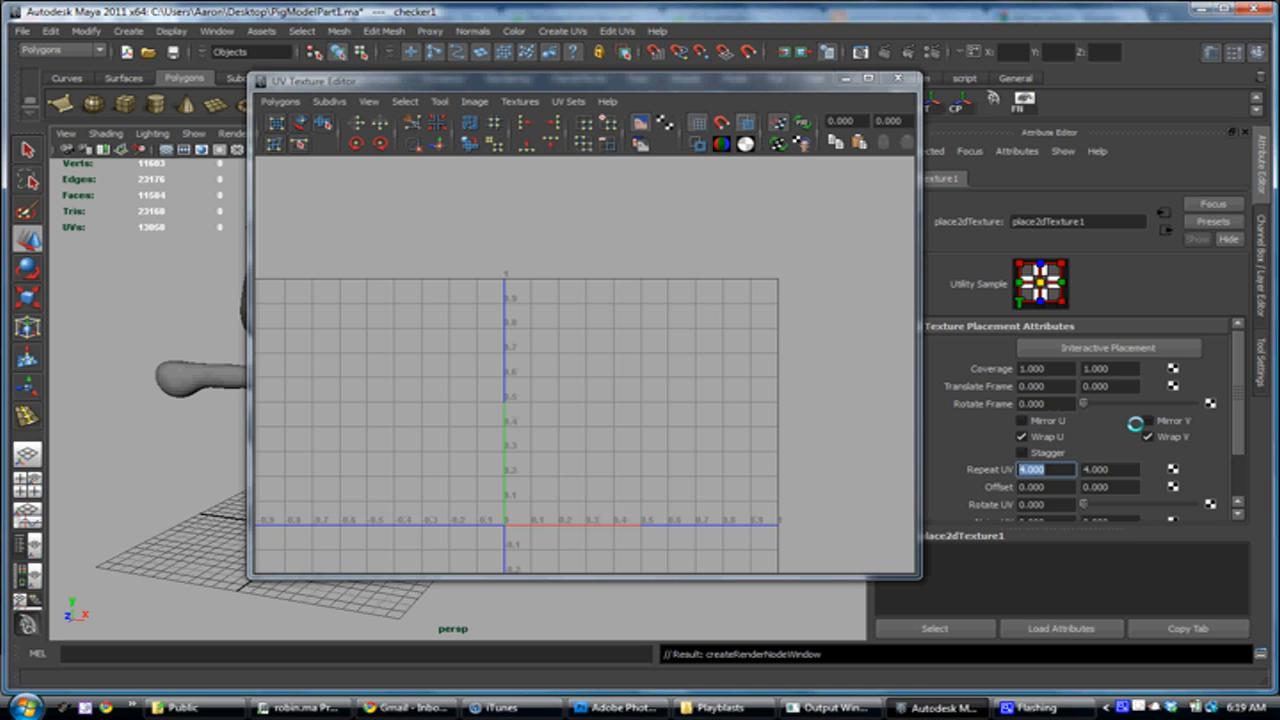
pyautogui.press('Tab')
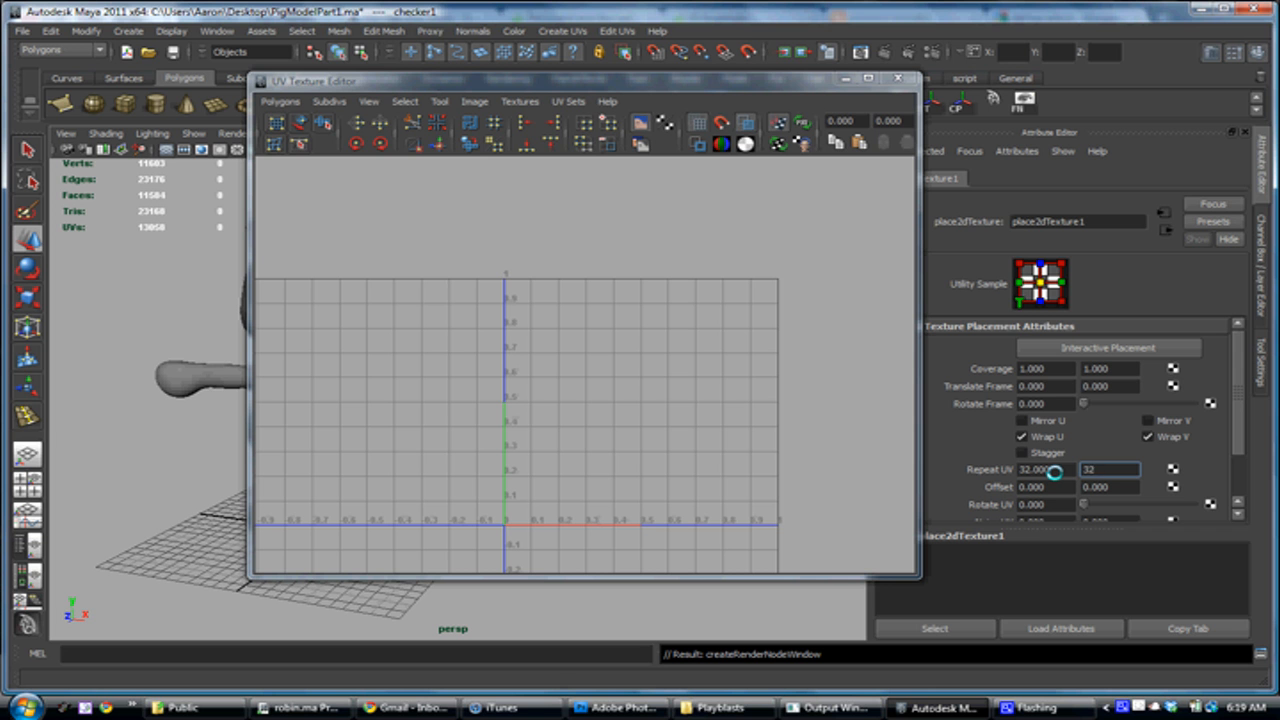
# Move the UV Texture Editor clear of the pig and show the checker texture on it with High Quality viewport rendering
pyautogui.moveTo(681, 83); pyautogui.dragTo(956, 88)
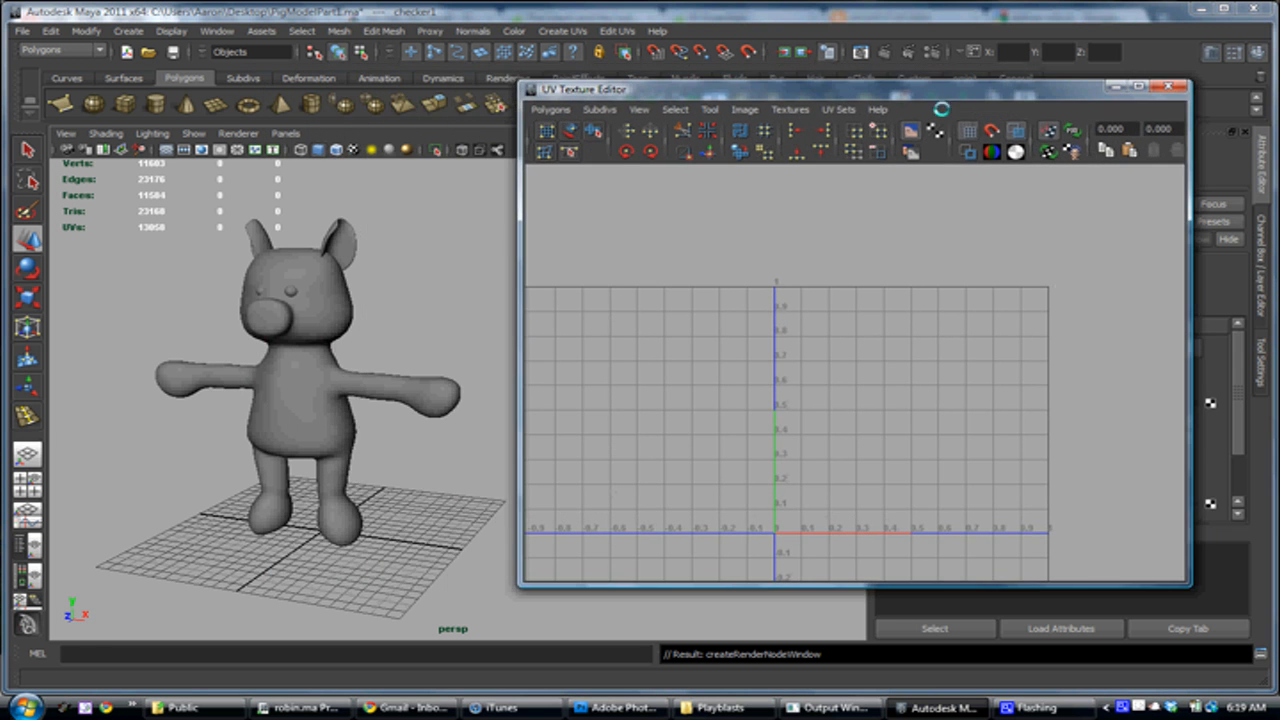
pyautogui.keyDown('alt'); pyautogui.moveTo(412, 266); pyautogui.dragTo(431, 271); pyautogui.keyUp('alt')
pyautogui.keyDown('alt'); pyautogui.moveTo(431, 271); pyautogui.dragTo(418, 322, button='right'); pyautogui.keyUp('alt')
pyautogui.keyDown('alt'); pyautogui.moveTo(418, 322); pyautogui.dragTo(446, 338, button='middle'); pyautogui.keyUp('alt')
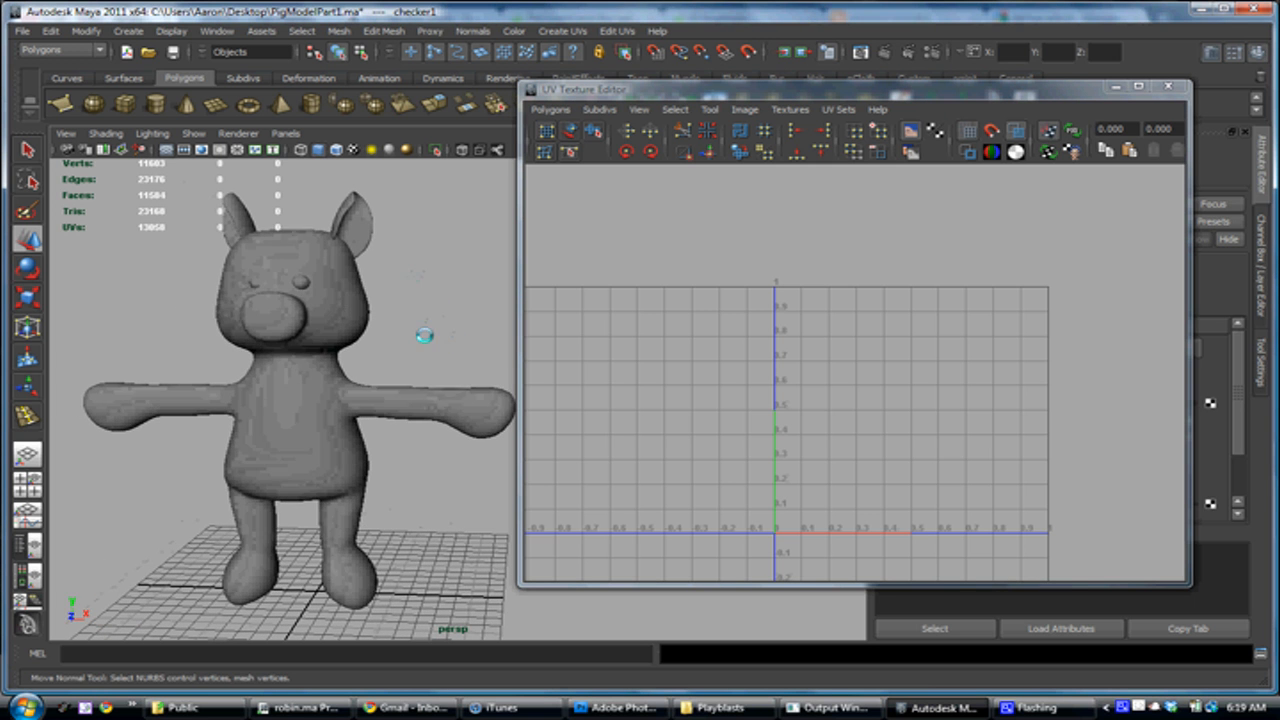
pyautogui.keyDown('alt'); pyautogui.moveTo(350, 355); pyautogui.dragTo(343, 361); pyautogui.keyUp('alt')
pyautogui.keyDown('alt'); pyautogui.moveTo(343, 361); pyautogui.dragTo(449, 363, button='right'); pyautogui.keyUp('alt')
pyautogui.keyDown('alt'); pyautogui.moveTo(352, 356); pyautogui.dragTo(406, 383, button='middle'); pyautogui.keyUp('alt')
pyautogui.keyDown('alt'); pyautogui.moveTo(406, 383); pyautogui.dragTo(366, 370); pyautogui.keyUp('alt')
pyautogui.keyDown('alt'); pyautogui.moveTo(366, 370); pyautogui.dragTo(380, 385, button='middle'); pyautogui.keyUp('alt')
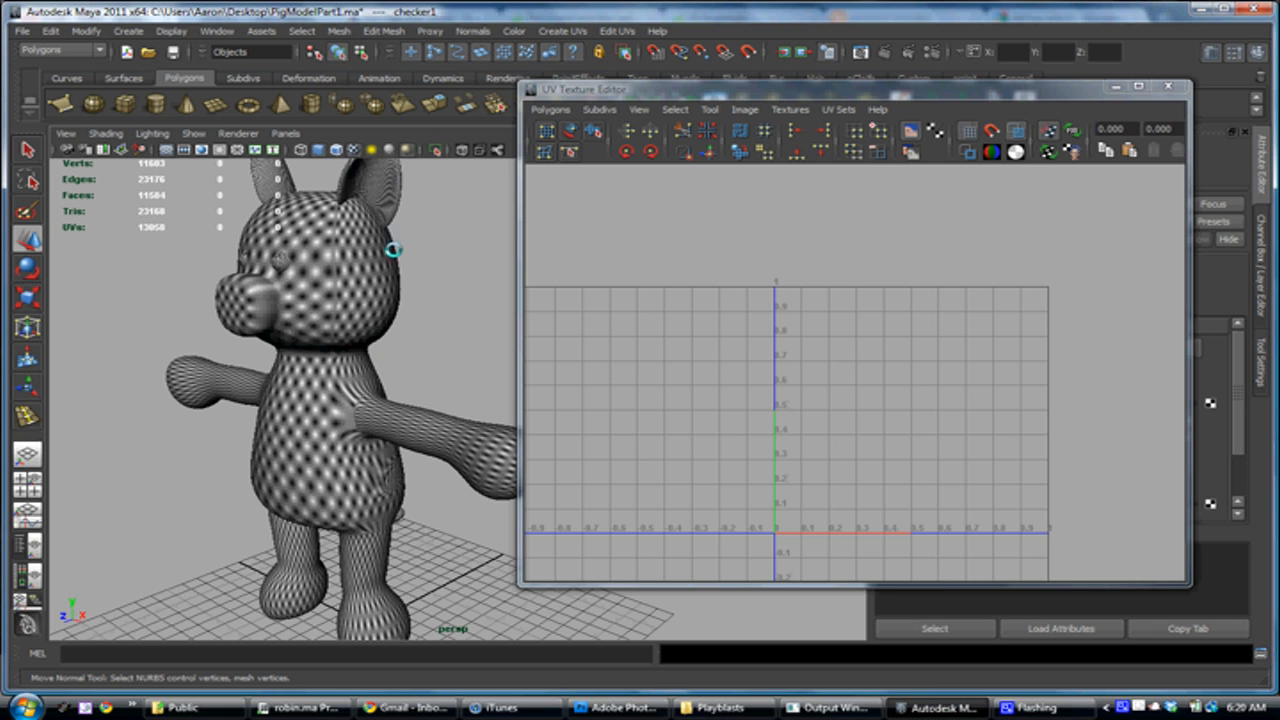
pyautogui.keyDown('alt'); pyautogui.moveTo(378, 296); pyautogui.dragTo(422, 284); pyautogui.keyUp('alt')
pyautogui.keyDown('alt'); pyautogui.moveTo(422, 284); pyautogui.dragTo(463, 294, button='right'); pyautogui.keyUp('alt')
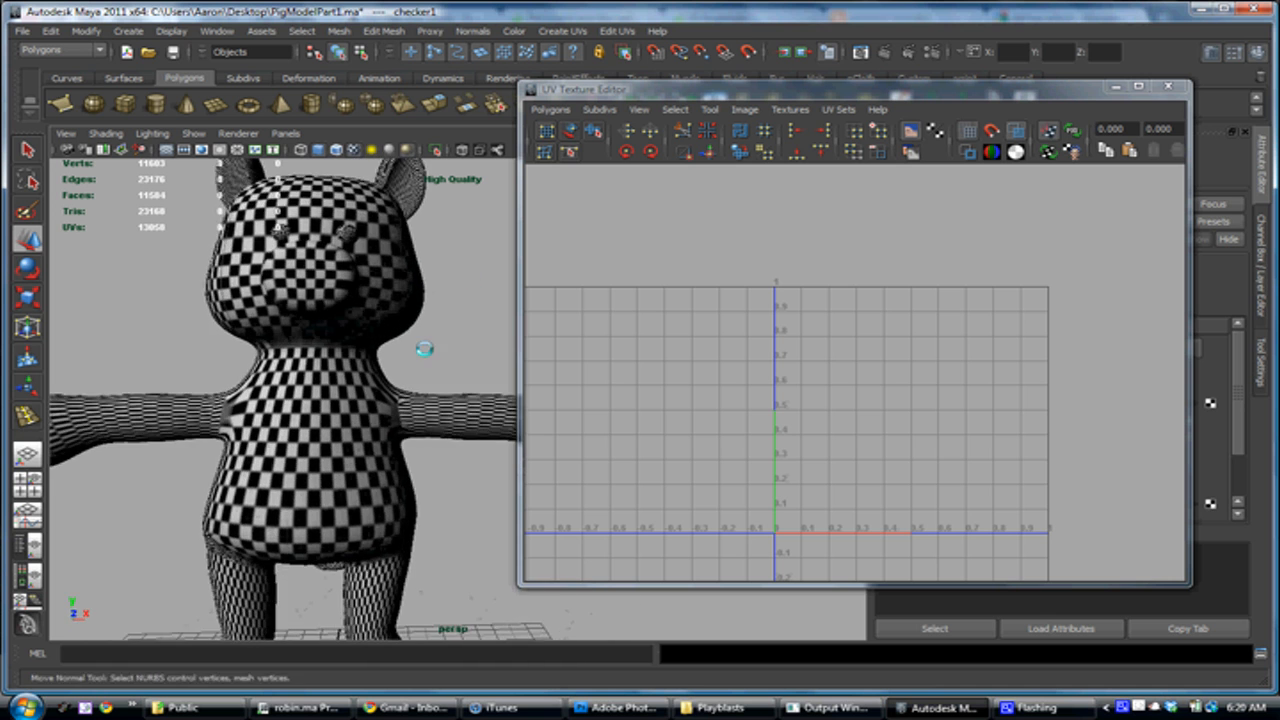
# Examine the checker pattern on the pig's head, torso and arms for stretched or uneven squares
pyautogui.keyDown('alt'); pyautogui.moveTo(407, 346); pyautogui.dragTo(414, 295, button='middle'); pyautogui.keyUp('alt')
pyautogui.keyDown('alt'); pyautogui.moveTo(414, 295); pyautogui.dragTo(366, 337, button='right'); pyautogui.keyUp('alt')
pyautogui.keyDown('alt'); pyautogui.moveTo(366, 337); pyautogui.dragTo(266, 349); pyautogui.keyUp('alt')
pyautogui.keyDown('alt'); pyautogui.moveTo(266, 349); pyautogui.dragTo(350, 383, button='right'); pyautogui.keyUp('alt')
pyautogui.keyDown('alt'); pyautogui.moveTo(350, 383); pyautogui.dragTo(437, 374); pyautogui.keyUp('alt')
pyautogui.keyDown('alt'); pyautogui.moveTo(437, 374); pyautogui.dragTo(485, 375, button='right'); pyautogui.keyUp('alt')
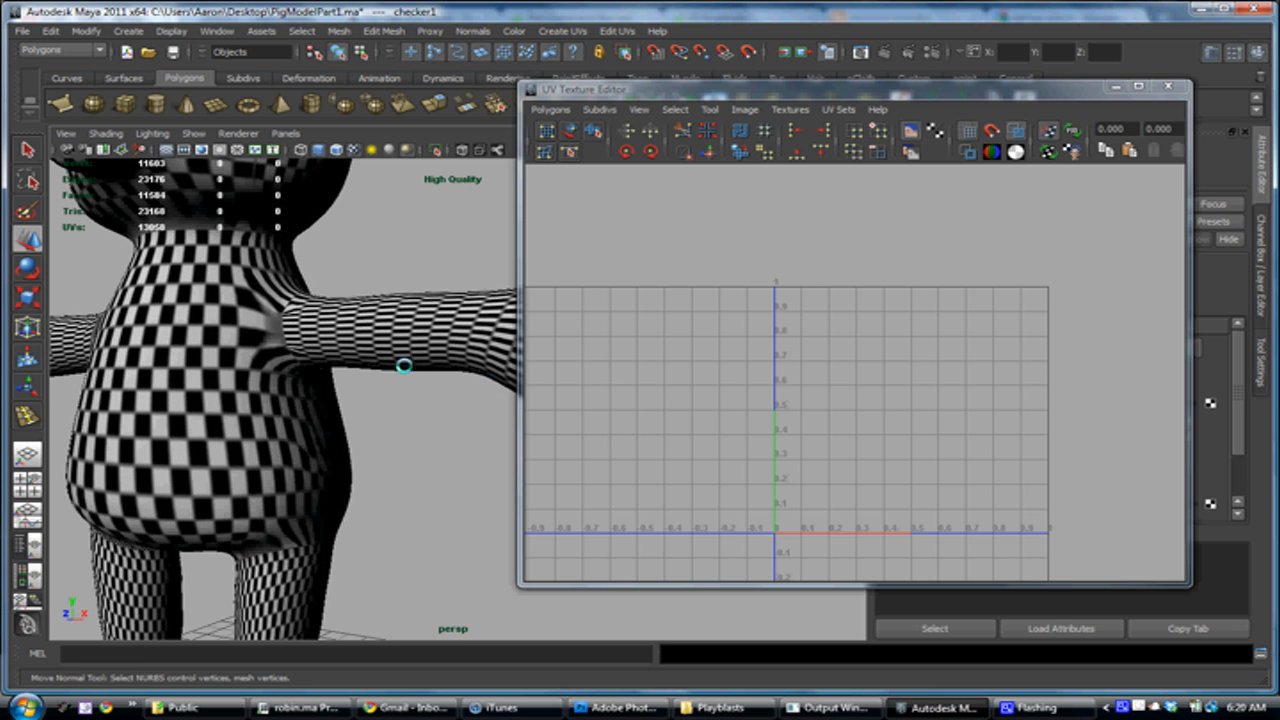
pyautogui.keyDown('alt'); pyautogui.moveTo(410, 336); pyautogui.dragTo(420, 440, button='middle'); pyautogui.keyUp('alt')
pyautogui.keyDown('alt'); pyautogui.moveTo(420, 440); pyautogui.dragTo(490, 468, button='right'); pyautogui.keyUp('alt')
pyautogui.keyDown('alt'); pyautogui.moveTo(162, 500); pyautogui.dragTo(374, 389, button='middle'); pyautogui.keyUp('alt')
pyautogui.keyDown('alt'); pyautogui.moveTo(417, 426); pyautogui.dragTo(309, 397, button='right'); pyautogui.keyUp('alt')
pyautogui.keyDown('alt'); pyautogui.moveTo(466, 393); pyautogui.dragTo(243, 406, button='middle'); pyautogui.keyUp('alt')
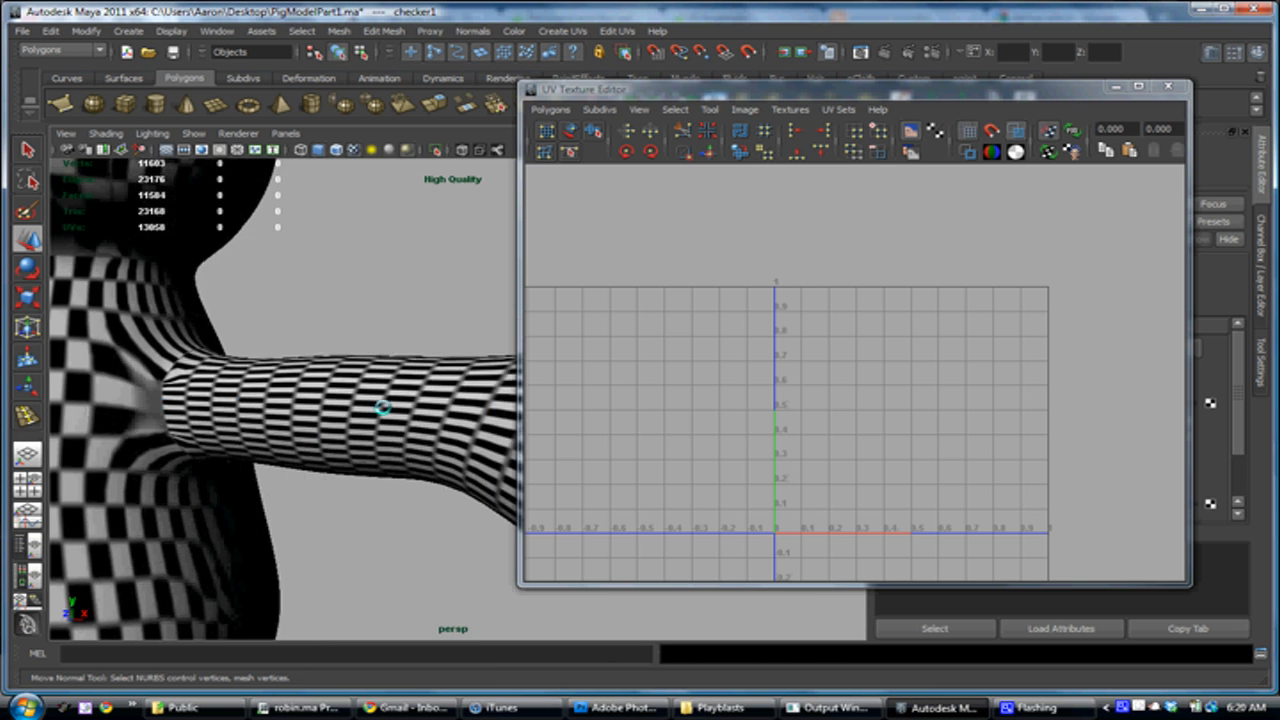
pyautogui.keyDown('alt'); pyautogui.moveTo(457, 415); pyautogui.dragTo(280, 406, button='right'); pyautogui.keyUp('alt')
pyautogui.keyDown('alt'); pyautogui.moveTo(280, 406); pyautogui.dragTo(354, 374, button='middle'); pyautogui.keyUp('alt')
pyautogui.keyDown('alt'); pyautogui.moveTo(354, 374); pyautogui.dragTo(288, 380); pyautogui.keyUp('alt')
# Select the pig to show its UVs in the UV Texture Editor and position the editor clear of the model
pyautogui.click(288, 380)
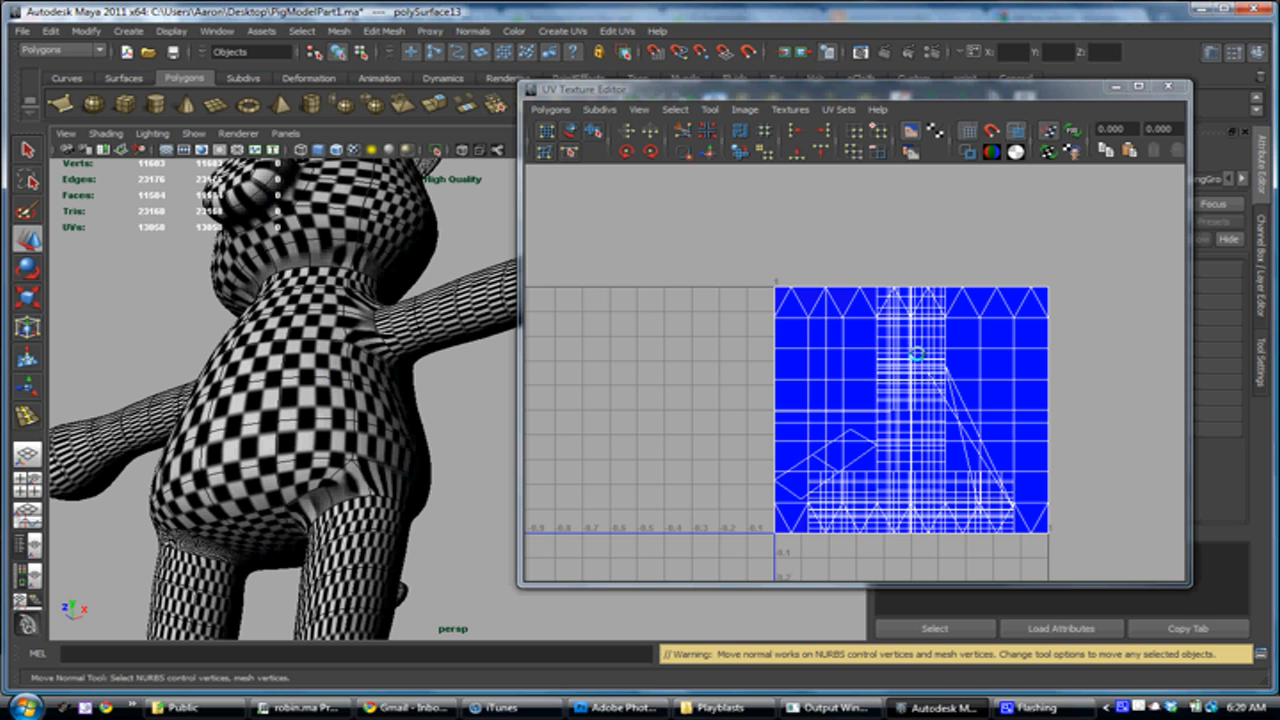
pyautogui.keyDown('alt'); pyautogui.moveTo(337, 438); pyautogui.dragTo(471, 376); pyautogui.keyUp('alt')
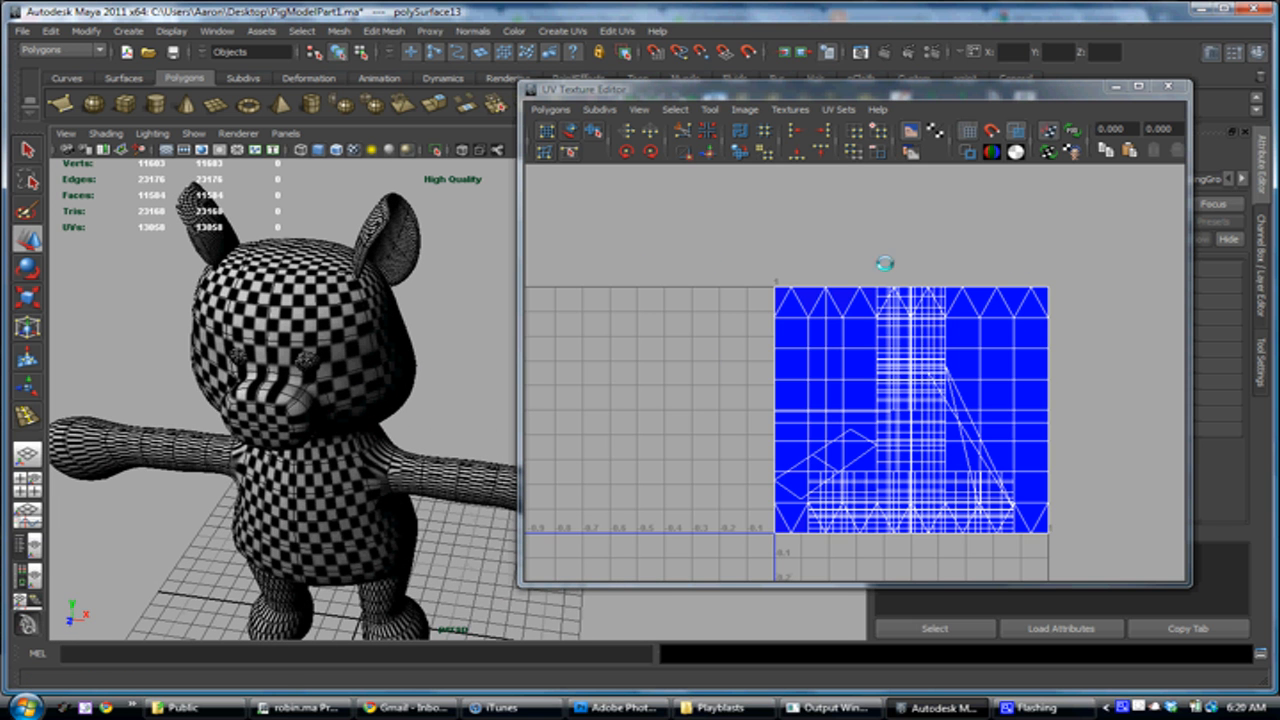
pyautogui.keyDown('alt'); pyautogui.moveTo(391, 320); pyautogui.dragTo(340, 317); pyautogui.keyUp('alt')
pyautogui.moveTo(674, 88); pyautogui.dragTo(693, 132)
pyautogui.keyDown('alt'); pyautogui.moveTo(429, 366); pyautogui.dragTo(349, 391); pyautogui.keyUp('alt')
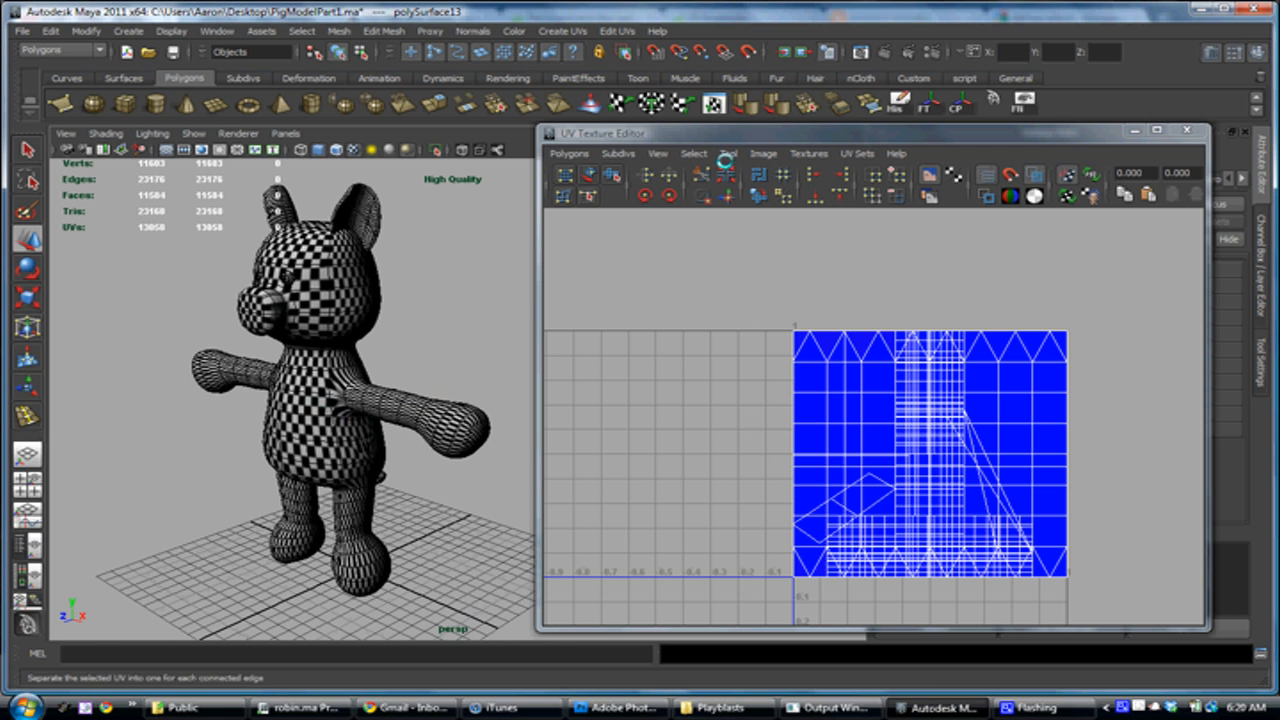
pyautogui.moveTo(741, 133); pyautogui.dragTo(769, 151)
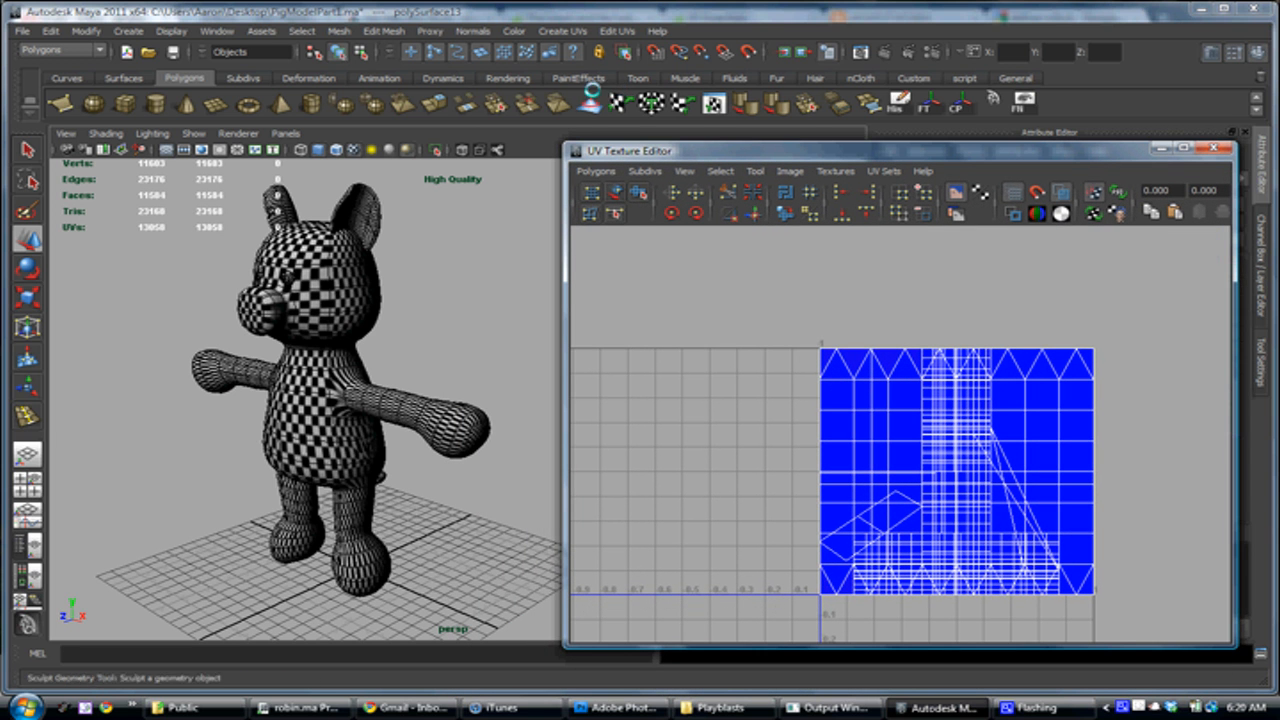
# Detach the Create UVs commands as a floating window and park it away from the pig and UV Texture Editor
pyautogui.click(560, 31)
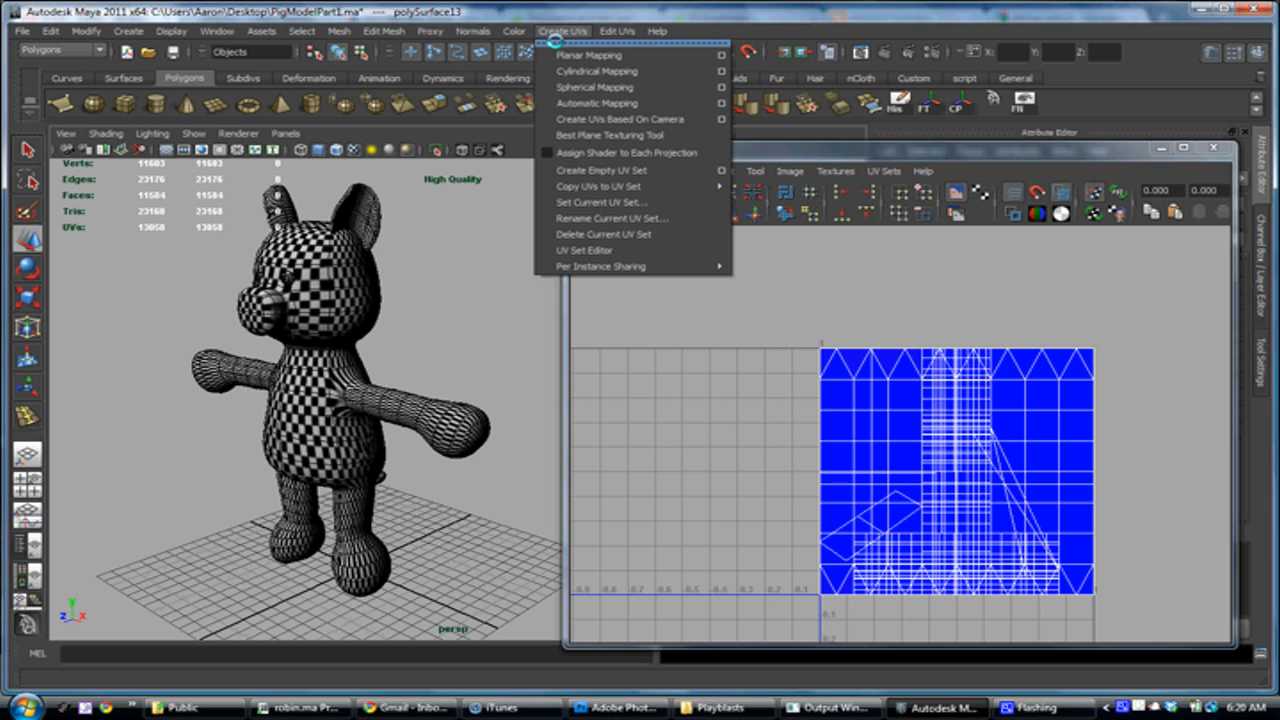
pyautogui.click(556, 44)
pyautogui.moveTo(602, 27); pyautogui.dragTo(101, 23)
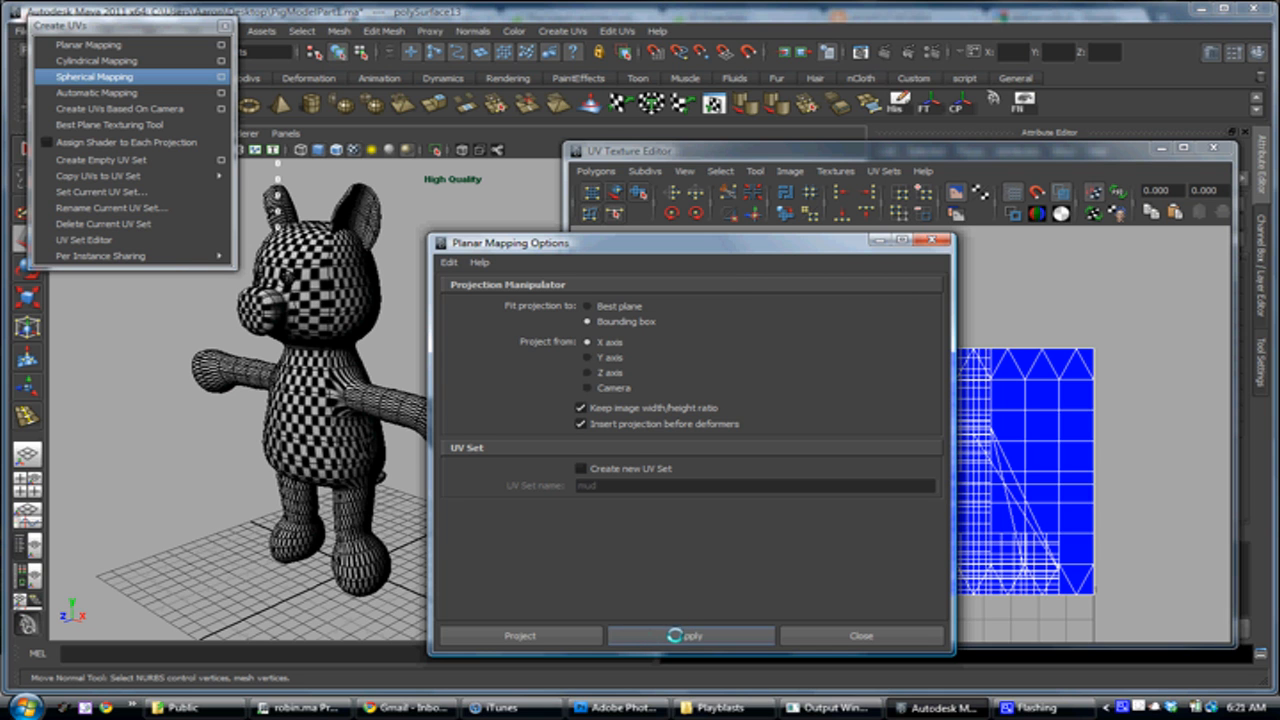
# Apply a planar mapping to the pig, projected from the X axis, fitted to the bounding box, with the image width/height ratio kept
pyautogui.click(675, 636)
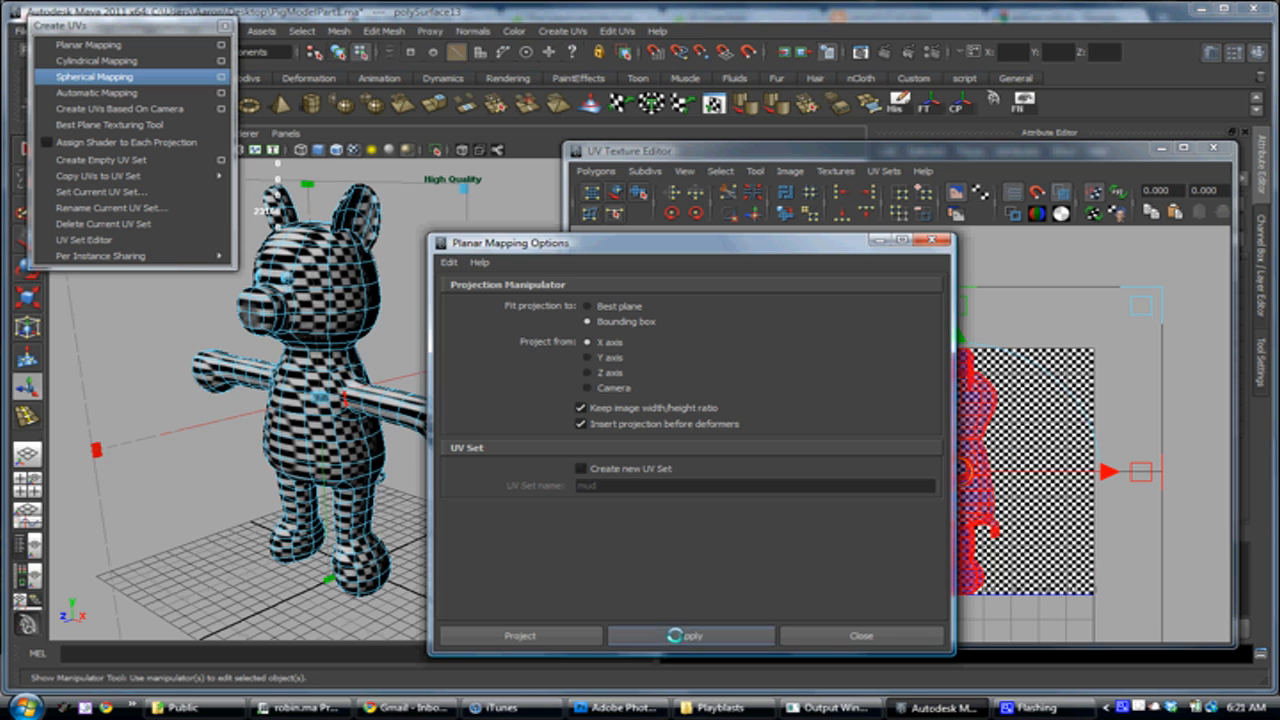
pyautogui.moveTo(636, 251); pyautogui.dragTo(241, 242)
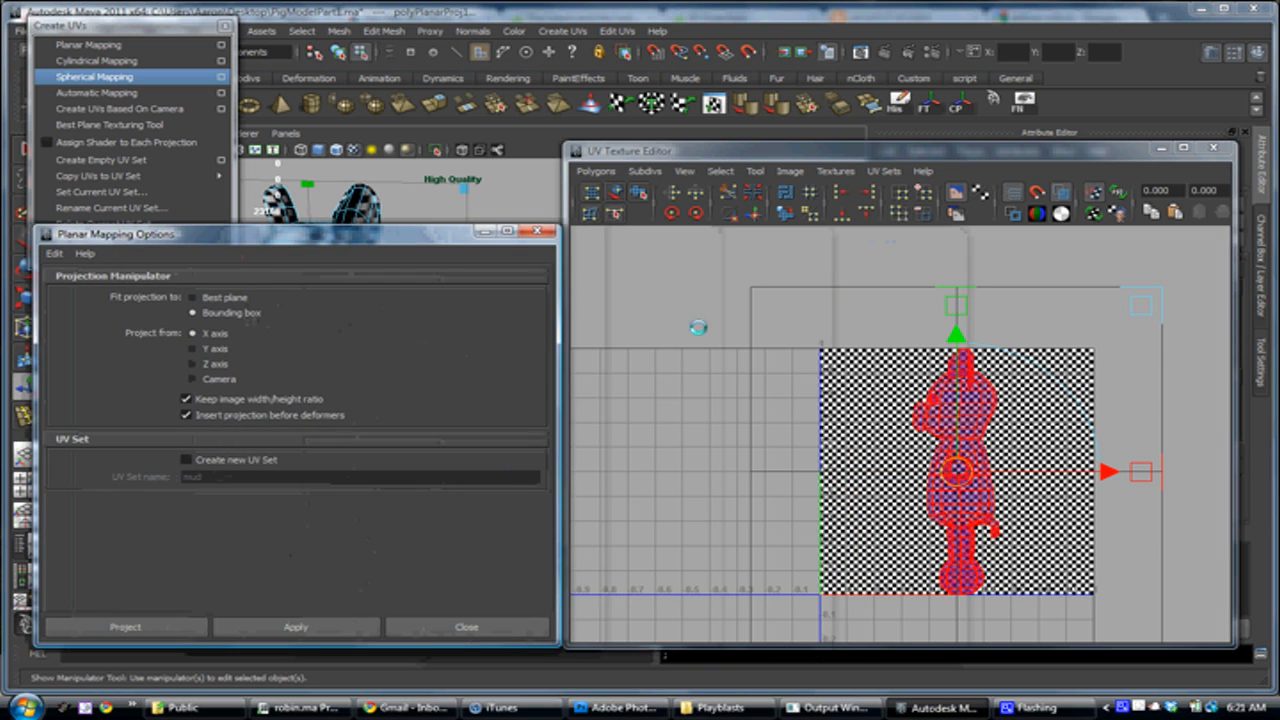
pyautogui.scroll(3, 925, 517)
pyautogui.keyDown('alt'); pyautogui.moveTo(925, 517); pyautogui.dragTo(827, 437, button='middle'); pyautogui.keyUp('alt')
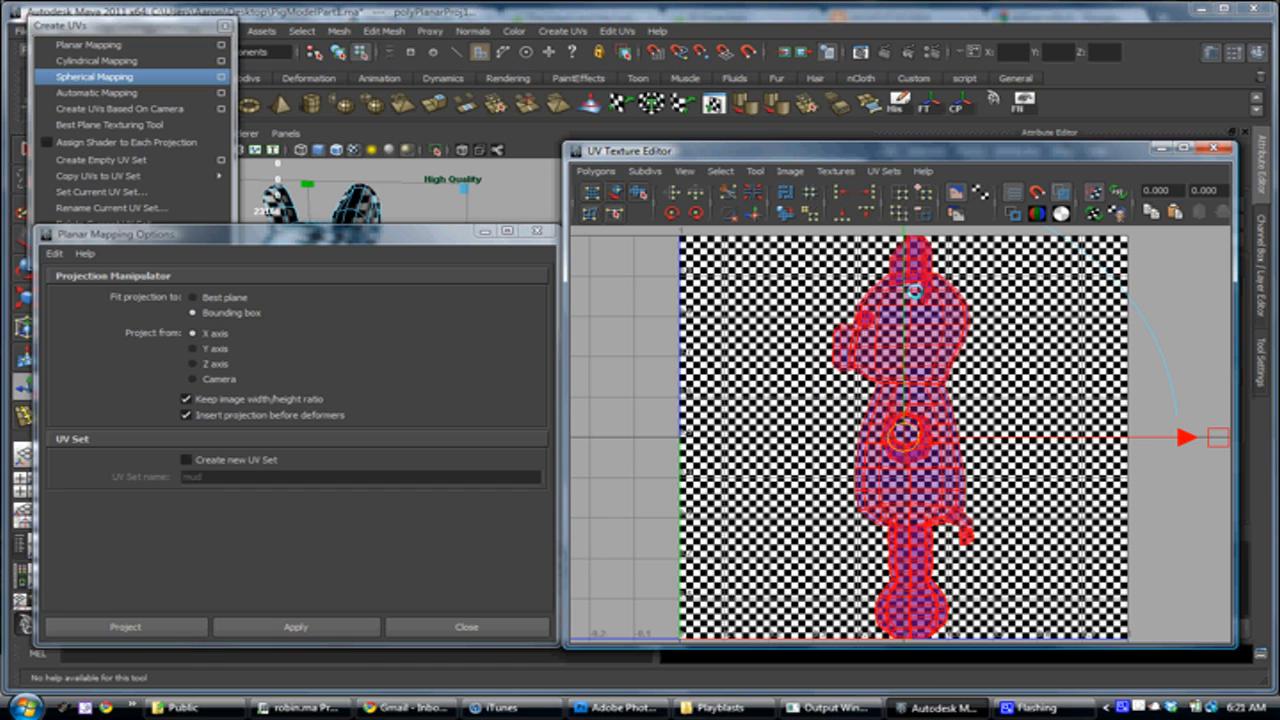
pyautogui.moveTo(402, 234); pyautogui.dragTo(673, 203)
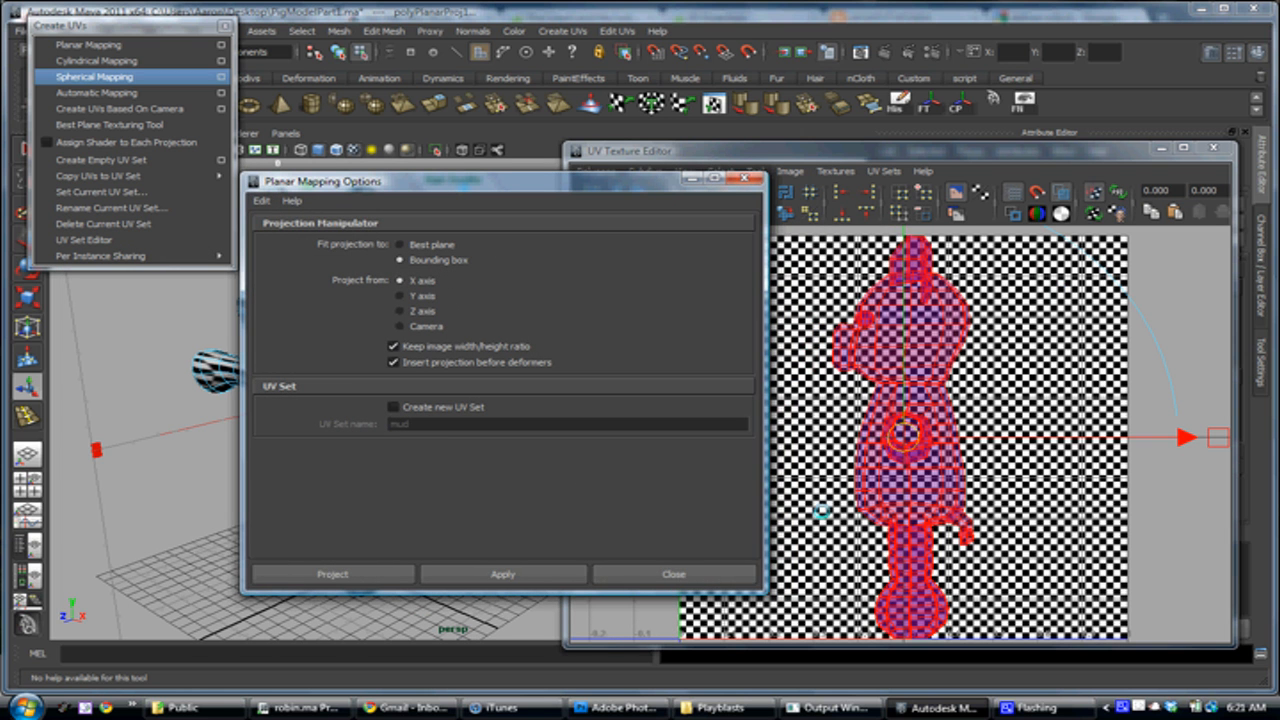
# Set the mapping options clear of the model and examine the X-axis projection on the pig's head, body and arms for stretched checkers
pyautogui.moveTo(576, 182); pyautogui.dragTo(936, 141)
pyautogui.keyDown('alt'); pyautogui.moveTo(343, 280); pyautogui.dragTo(430, 355, button='right'); pyautogui.keyUp('alt')
pyautogui.keyDown('alt'); pyautogui.moveTo(430, 355); pyautogui.dragTo(458, 436, button='middle'); pyautogui.keyUp('alt')
pyautogui.keyDown('alt'); pyautogui.moveTo(404, 436); pyautogui.dragTo(492, 423); pyautogui.keyUp('alt')
pyautogui.keyDown('alt'); pyautogui.moveTo(415, 404); pyautogui.dragTo(434, 423, button='middle'); pyautogui.keyUp('alt')
pyautogui.keyDown('alt'); pyautogui.moveTo(434, 423); pyautogui.dragTo(236, 414); pyautogui.keyUp('alt')
pyautogui.keyDown('alt'); pyautogui.moveTo(381, 319); pyautogui.dragTo(529, 356); pyautogui.keyUp('alt')
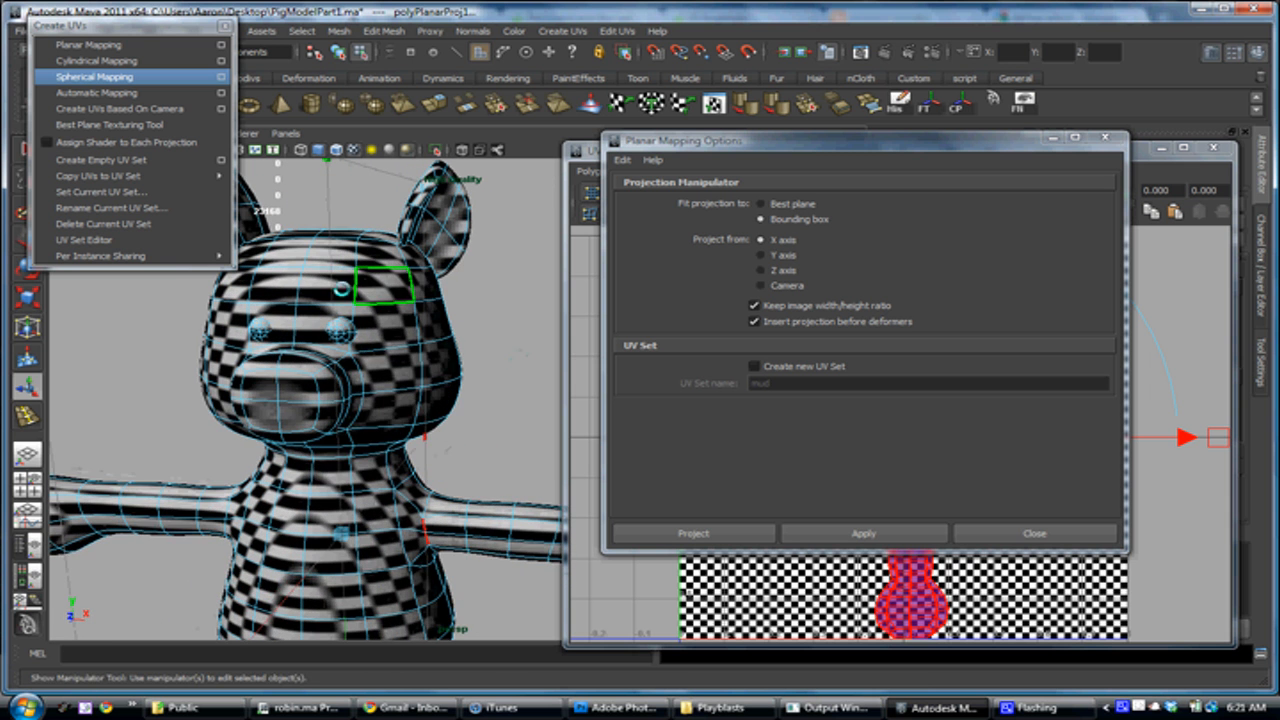
pyautogui.keyDown('alt'); pyautogui.moveTo(275, 335); pyautogui.dragTo(300, 349); pyautogui.keyUp('alt')
pyautogui.keyDown('alt'); pyautogui.moveTo(404, 394); pyautogui.dragTo(345, 395, button='right'); pyautogui.keyUp('alt')
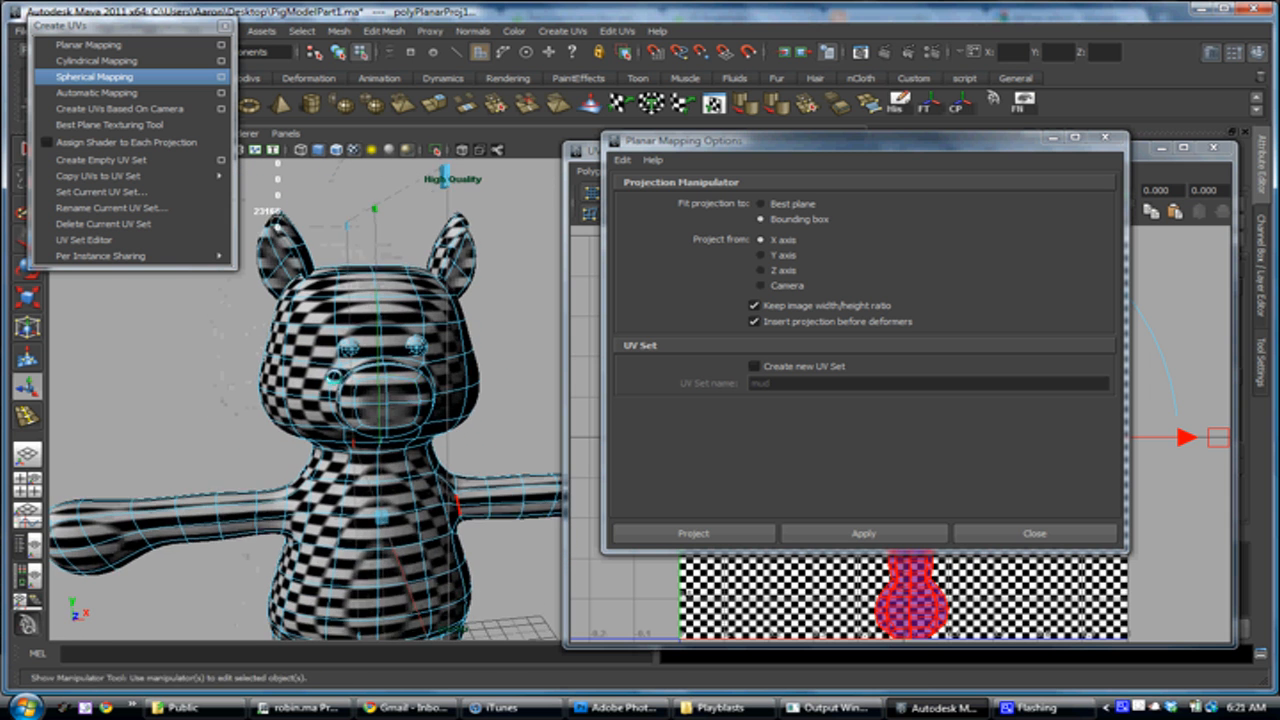
pyautogui.keyDown('alt'); pyautogui.moveTo(345, 395); pyautogui.dragTo(335, 310, button='middle'); pyautogui.keyUp('alt')
pyautogui.keyDown('alt'); pyautogui.moveTo(391, 445); pyautogui.dragTo(354, 425); pyautogui.keyUp('alt')
pyautogui.keyDown('alt'); pyautogui.moveTo(354, 425); pyautogui.dragTo(312, 425, button='right'); pyautogui.keyUp('alt')
pyautogui.keyDown('alt'); pyautogui.moveTo(384, 408); pyautogui.dragTo(334, 425); pyautogui.keyUp('alt')
pyautogui.keyDown('alt'); pyautogui.moveTo(334, 425); pyautogui.dragTo(330, 406, button='middle'); pyautogui.keyUp('alt')
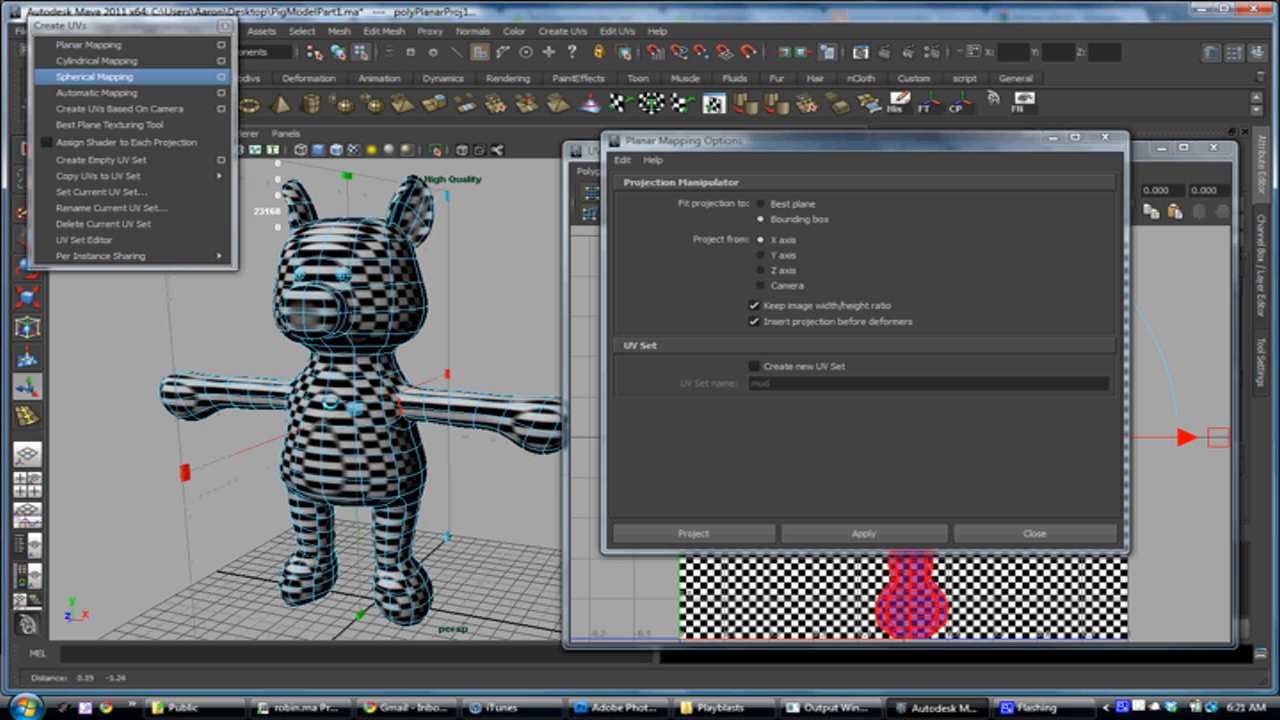
pyautogui.keyDown('alt'); pyautogui.moveTo(398, 385); pyautogui.dragTo(368, 385, button='right'); pyautogui.keyUp('alt')
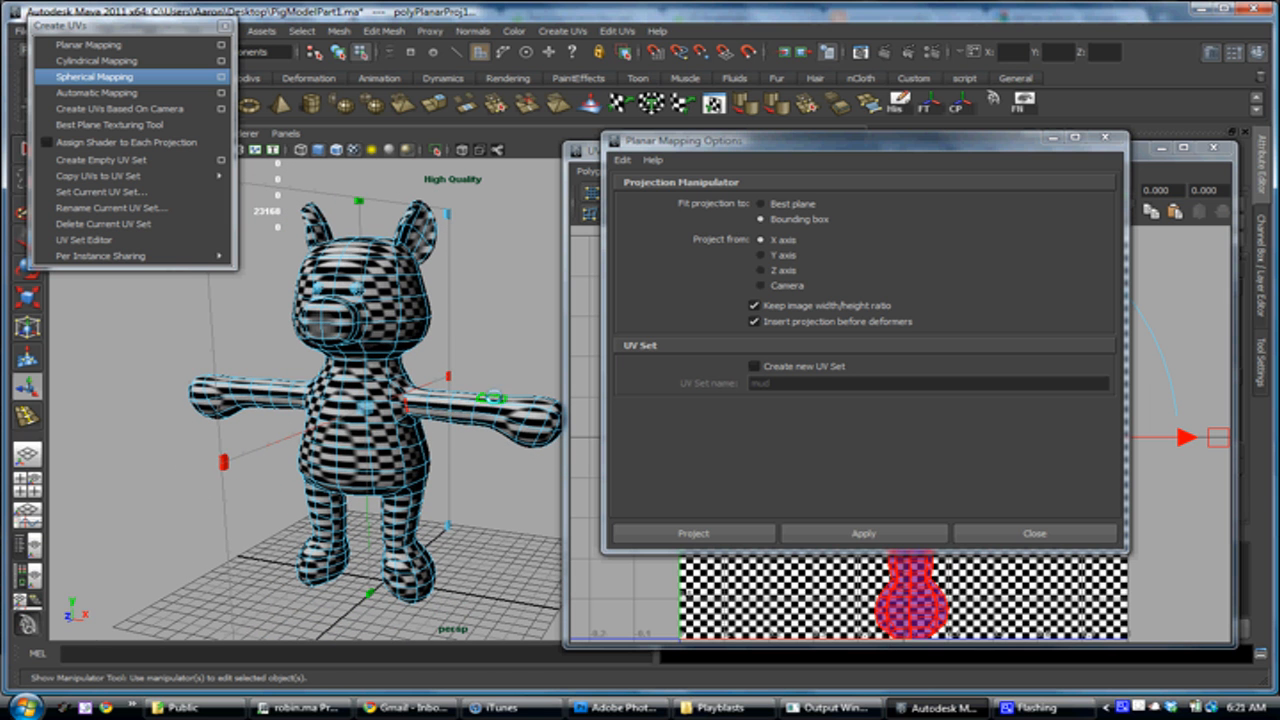
# Apply a planar mapping to the pig projected from the Y axis and check the resulting UV layout and checker pattern
pyautogui.keyDown('alt'); pyautogui.moveTo(457, 404); pyautogui.dragTo(471, 393); pyautogui.keyUp('alt')
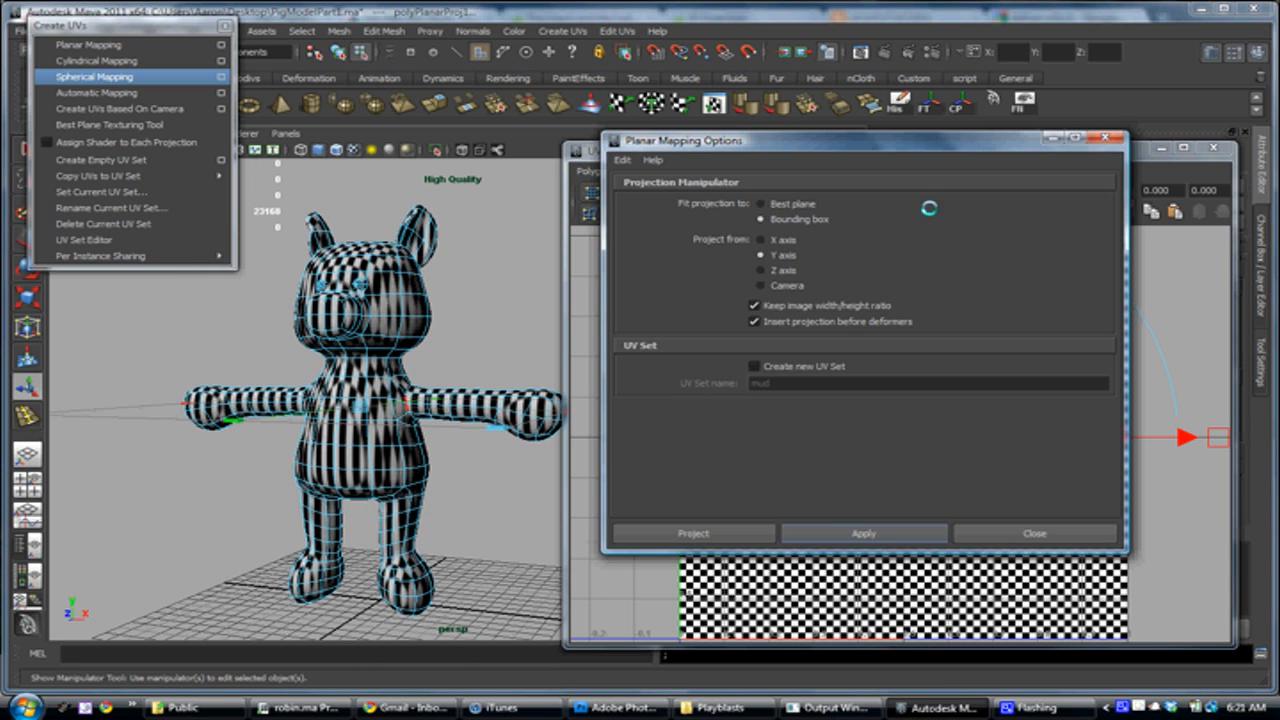
pyautogui.moveTo(625, 141); pyautogui.dragTo(93, 151)
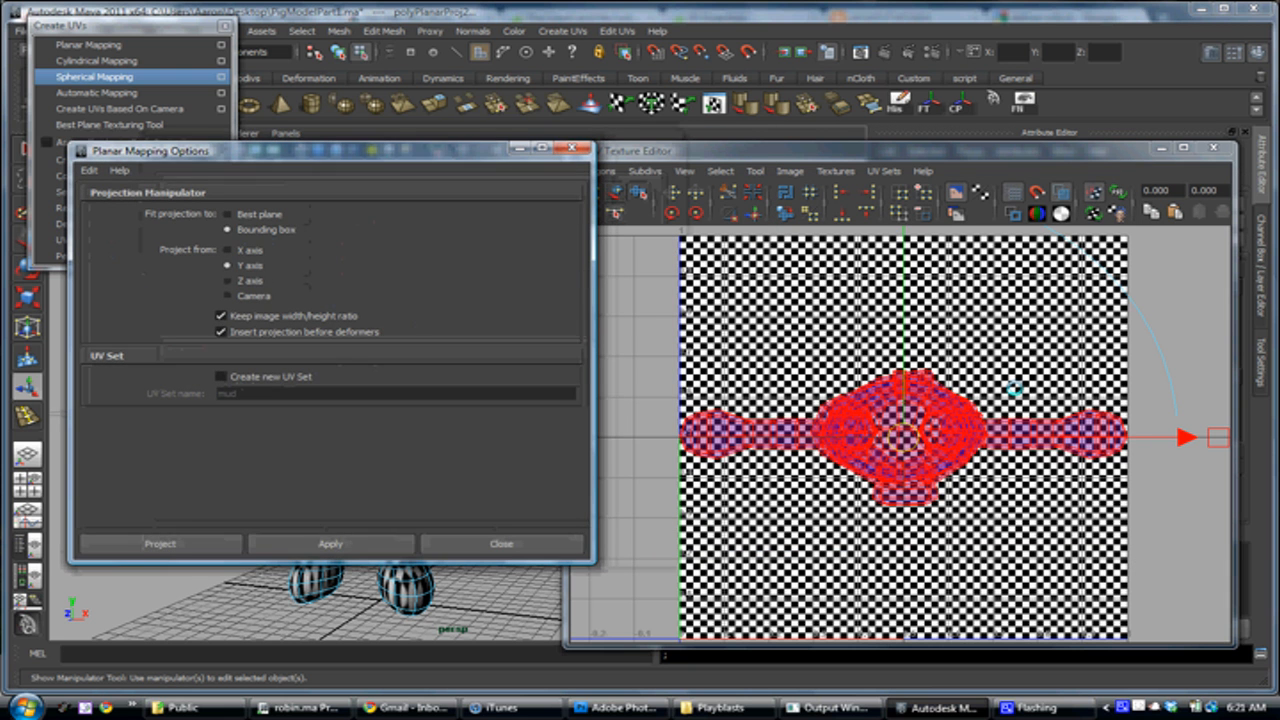
pyautogui.moveTo(372, 152); pyautogui.dragTo(916, 152)
pyautogui.keyDown('alt'); pyautogui.moveTo(376, 271); pyautogui.dragTo(388, 322); pyautogui.keyUp('alt')
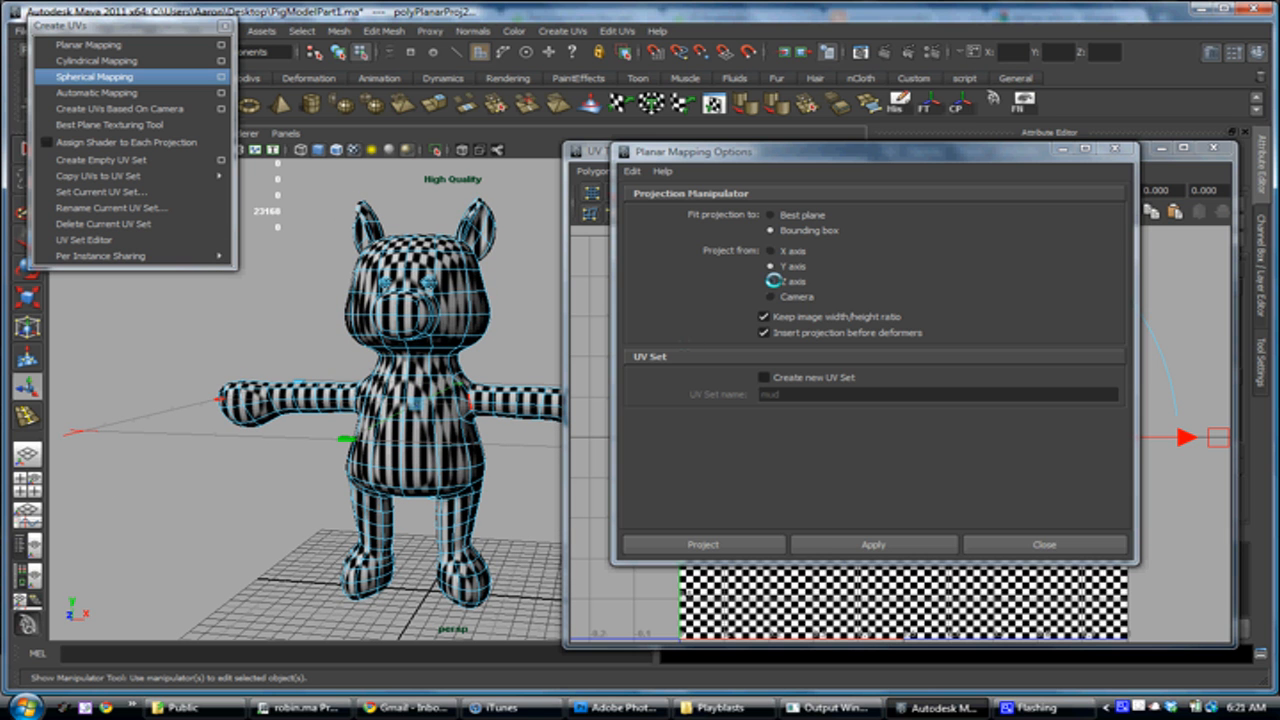
# Apply a planar mapping to the pig projected from the Z axis, fitted to the bounding box, and close the mapping options
pyautogui.click(771, 281)
pyautogui.click(860, 552)
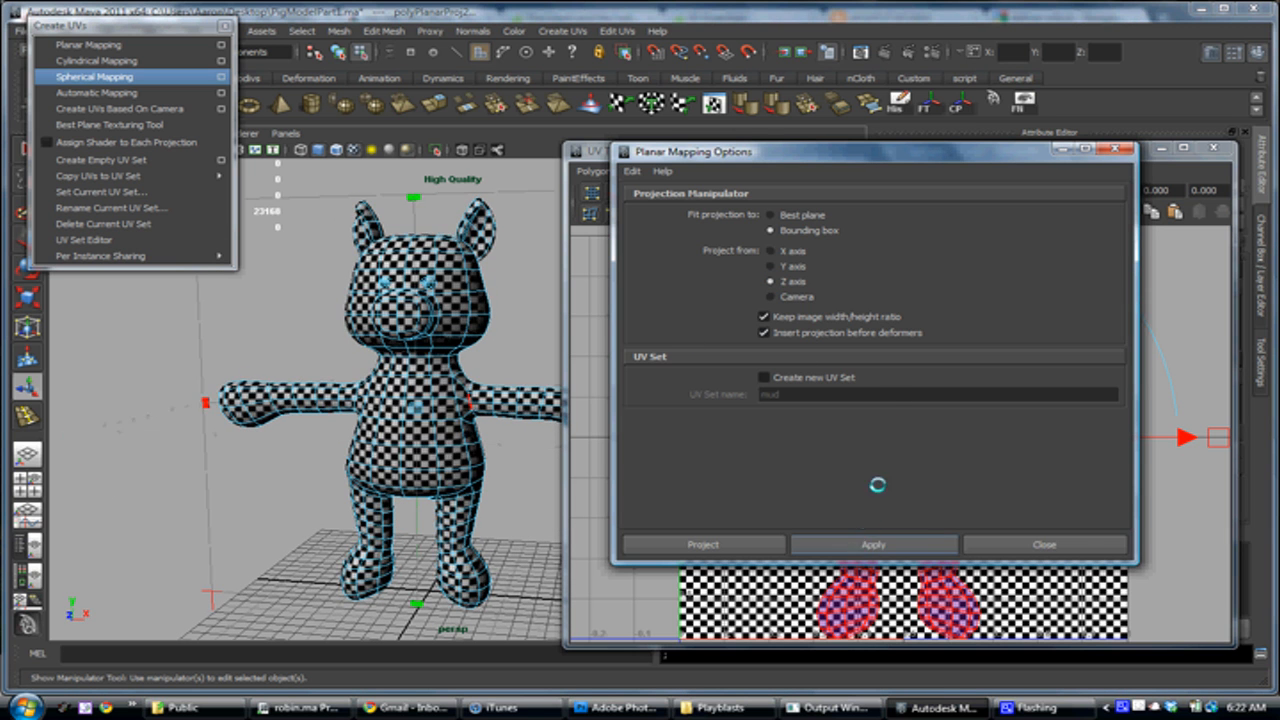
pyautogui.keyDown('alt'); pyautogui.moveTo(430, 395); pyautogui.dragTo(263, 393); pyautogui.keyUp('alt')
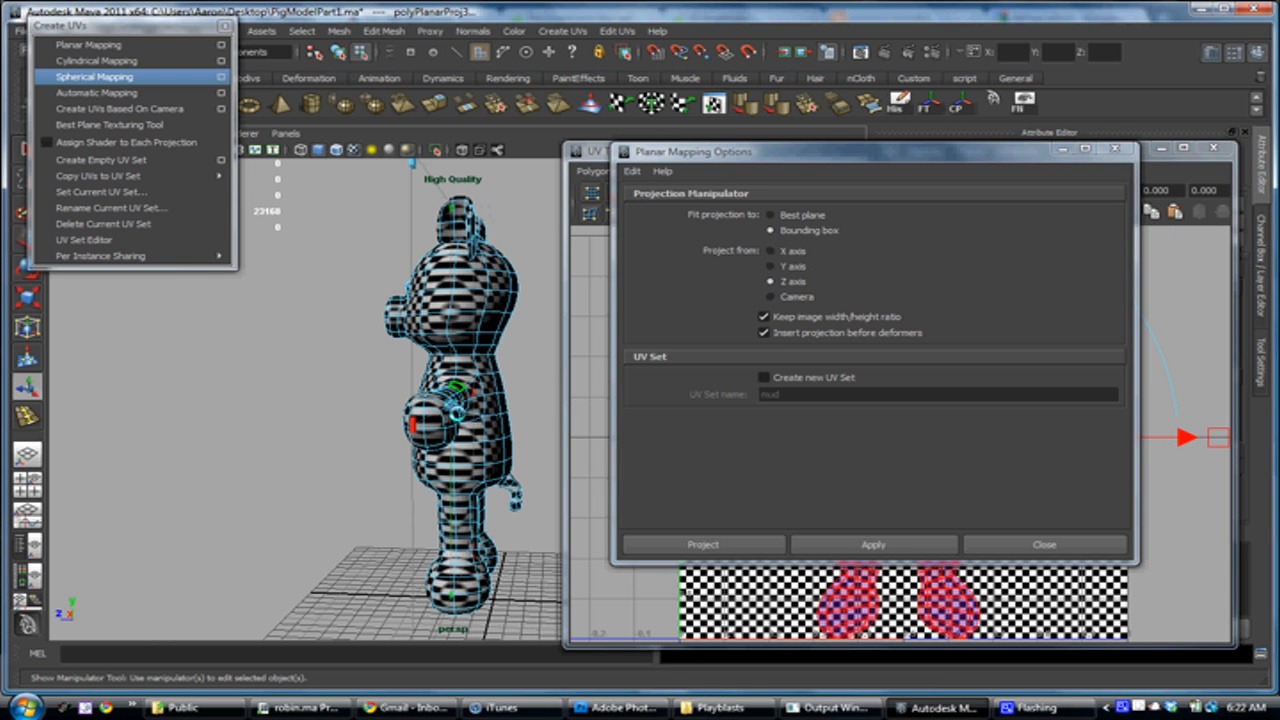
pyautogui.keyDown('alt'); pyautogui.moveTo(461, 538); pyautogui.dragTo(458, 505); pyautogui.keyUp('alt')
pyautogui.keyDown('alt'); pyautogui.moveTo(458, 505); pyautogui.dragTo(446, 520, button='right'); pyautogui.keyUp('alt')
pyautogui.keyDown('alt'); pyautogui.moveTo(446, 460); pyautogui.dragTo(500, 429); pyautogui.keyUp('alt')
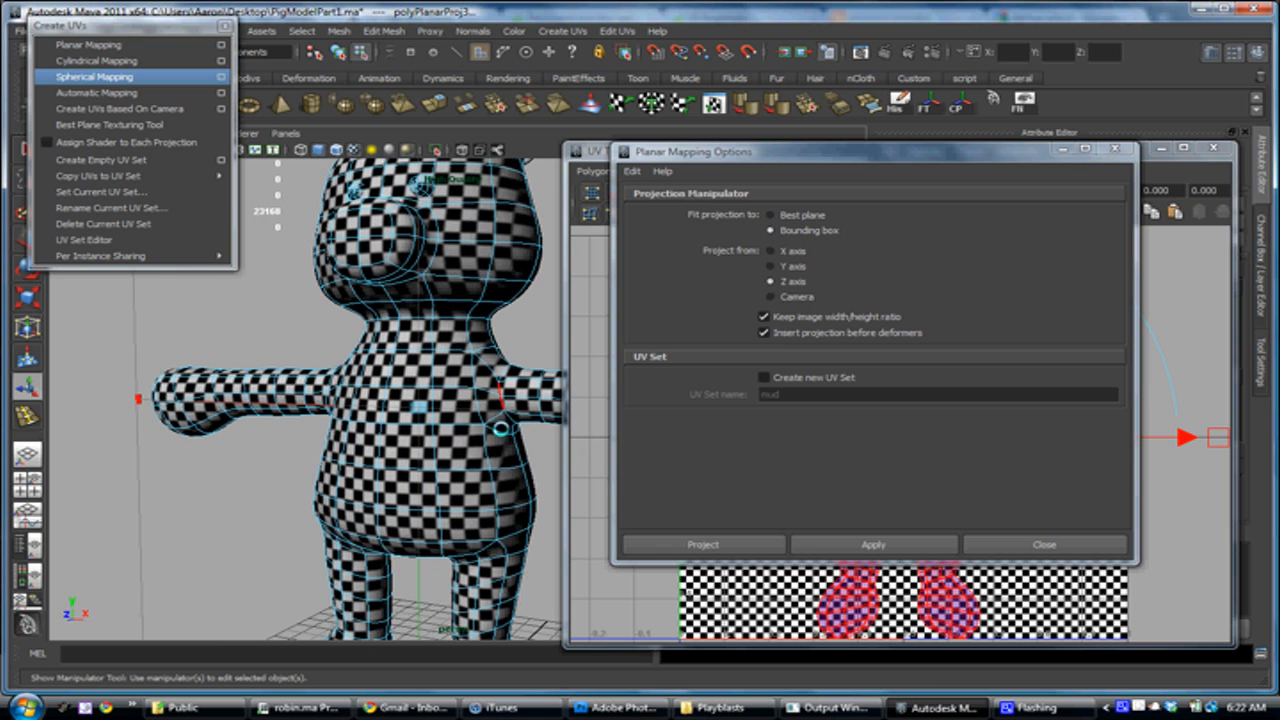
pyautogui.moveTo(800, 152); pyautogui.dragTo(325, 94)
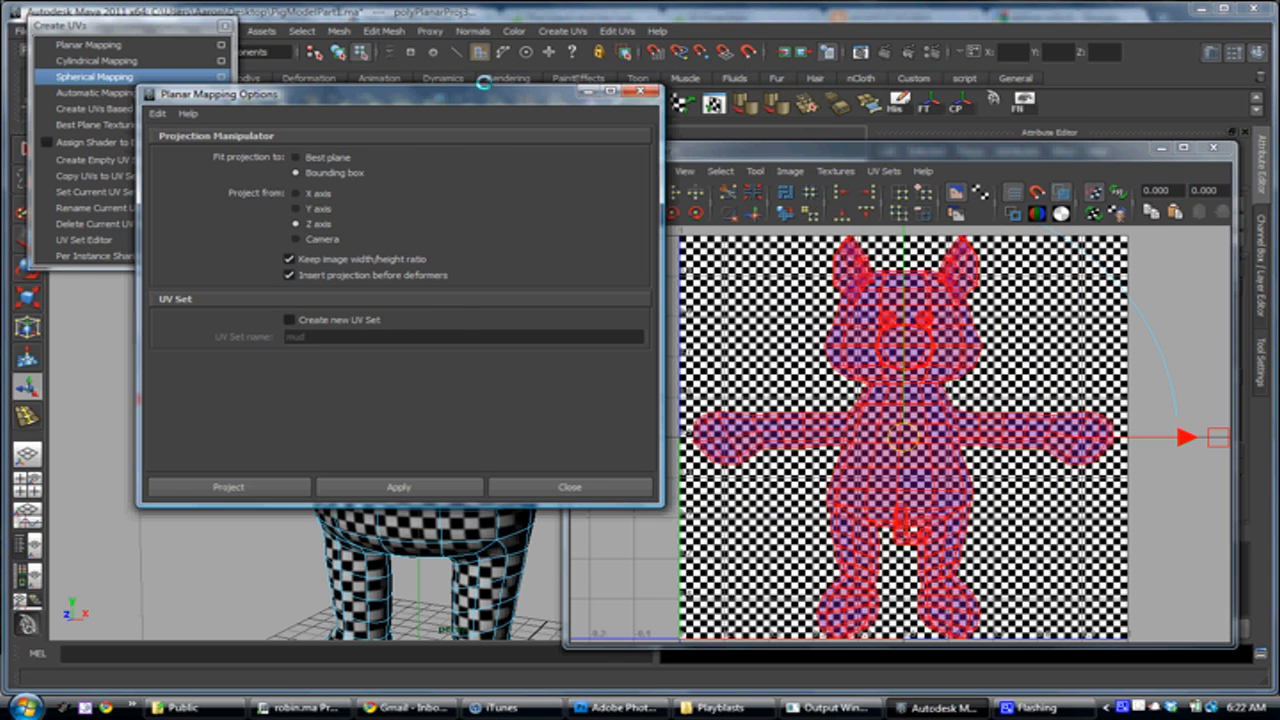
pyautogui.moveTo(325, 94); pyautogui.dragTo(756, 77)
pyautogui.click(1073, 74)
# Compare the checker pattern on the pig's front, sides and back with its Z-axis layout in the UV Texture Editor
pyautogui.keyDown('alt'); pyautogui.moveTo(550, 333); pyautogui.dragTo(375, 260); pyautogui.keyUp('alt')
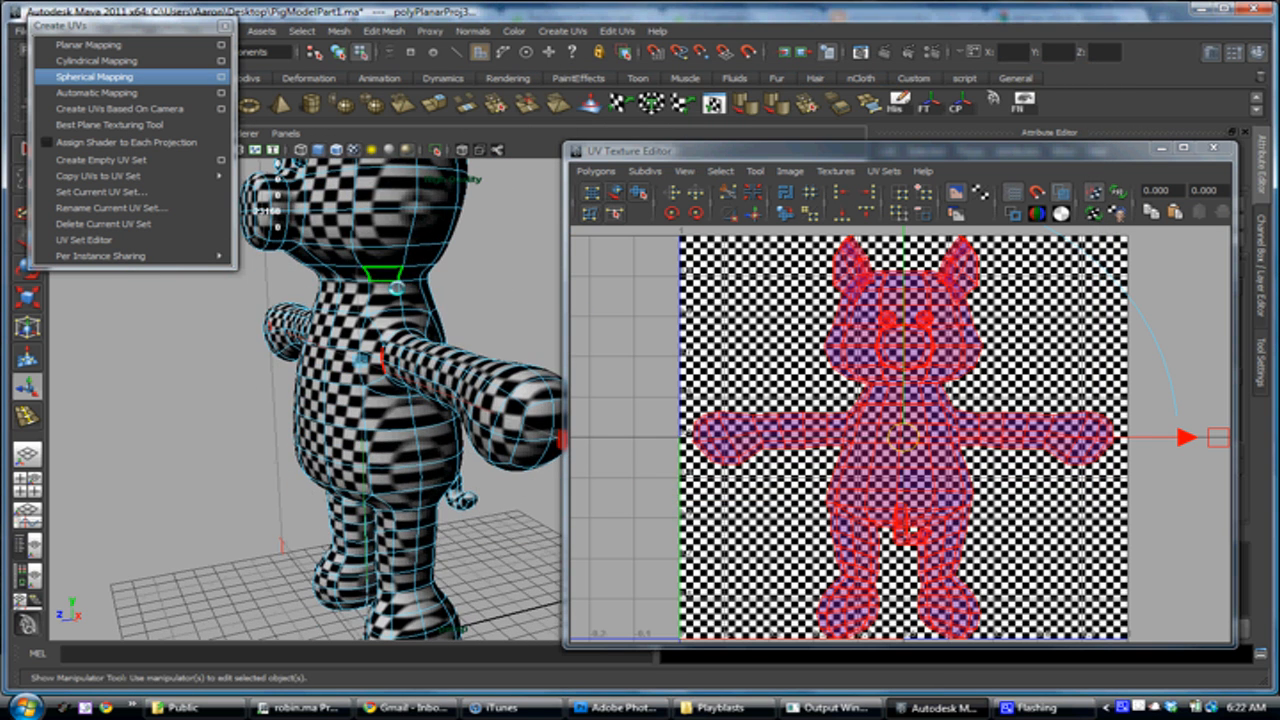
pyautogui.keyDown('alt'); pyautogui.moveTo(410, 518); pyautogui.dragTo(423, 368); pyautogui.keyUp('alt')
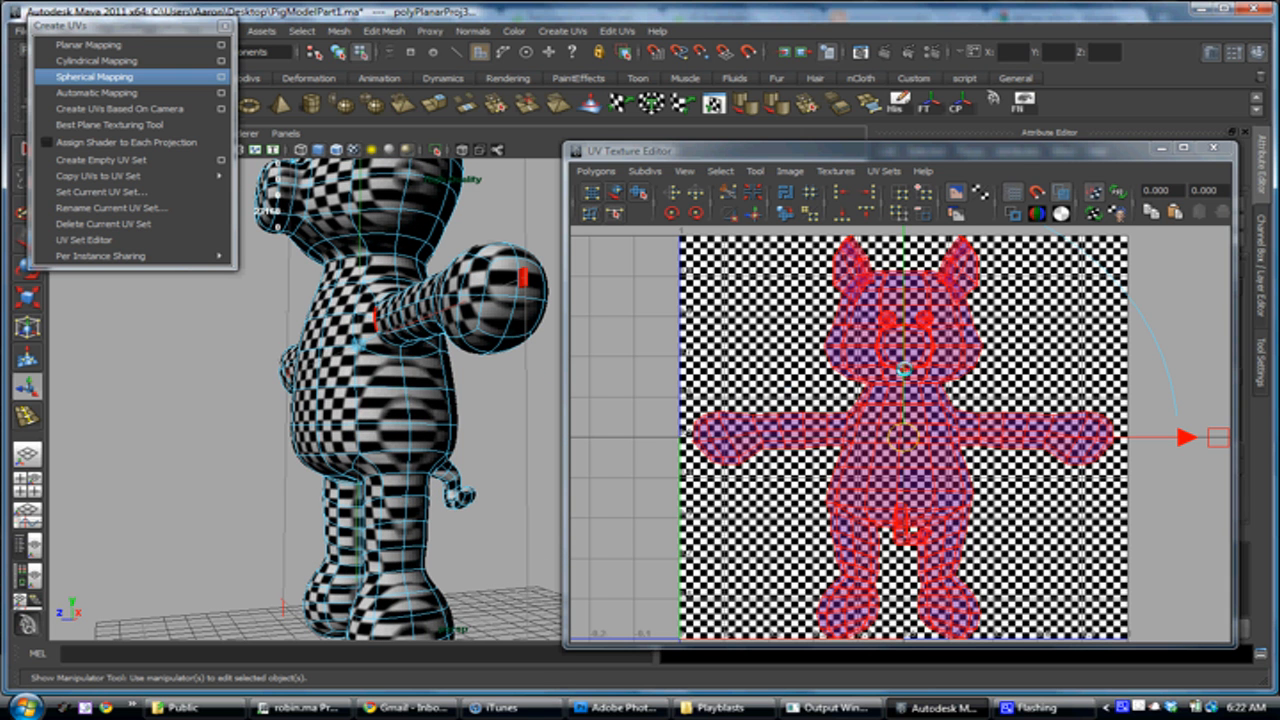
pyautogui.keyDown('alt'); pyautogui.moveTo(906, 391); pyautogui.dragTo(878, 363, button='middle'); pyautogui.keyUp('alt')
pyautogui.keyDown('alt'); pyautogui.moveTo(878, 363); pyautogui.dragTo(922, 454, button='right'); pyautogui.keyUp('alt')
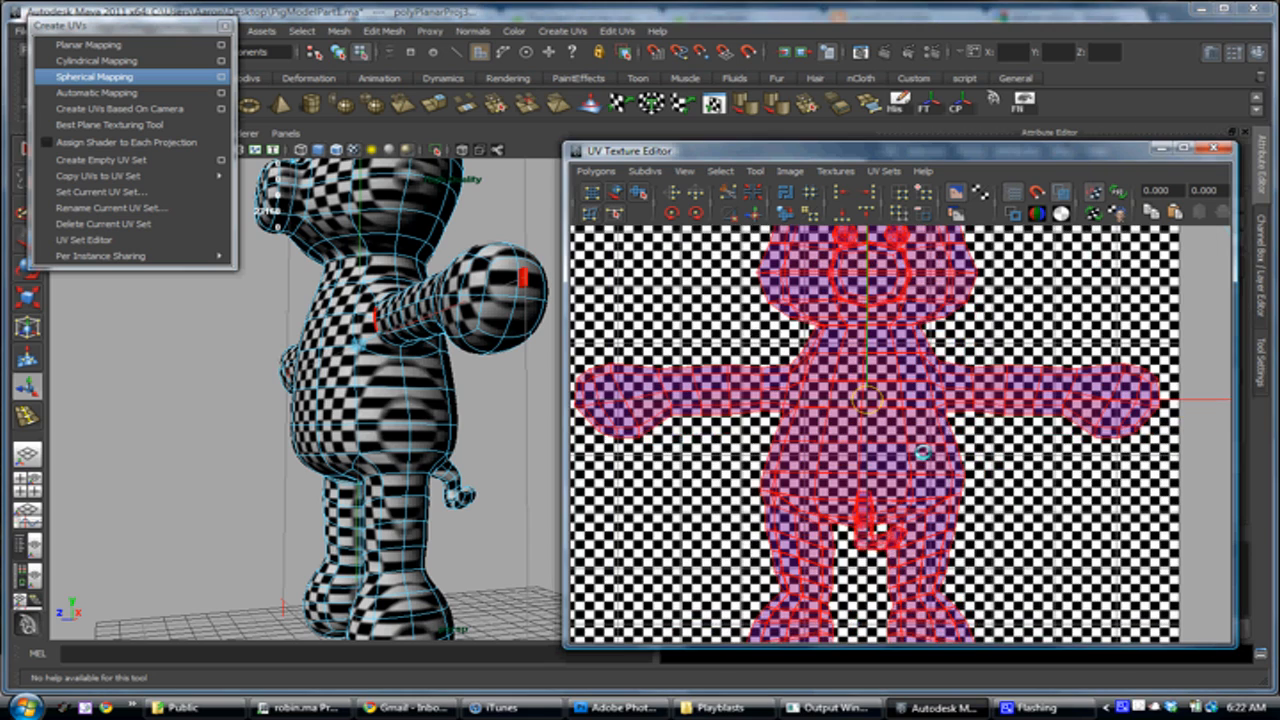
pyautogui.keyDown('alt'); pyautogui.moveTo(858, 324); pyautogui.dragTo(877, 356, button='middle'); pyautogui.keyUp('alt')
pyautogui.keyDown('alt'); pyautogui.moveTo(385, 403); pyautogui.dragTo(153, 389); pyautogui.keyUp('alt')
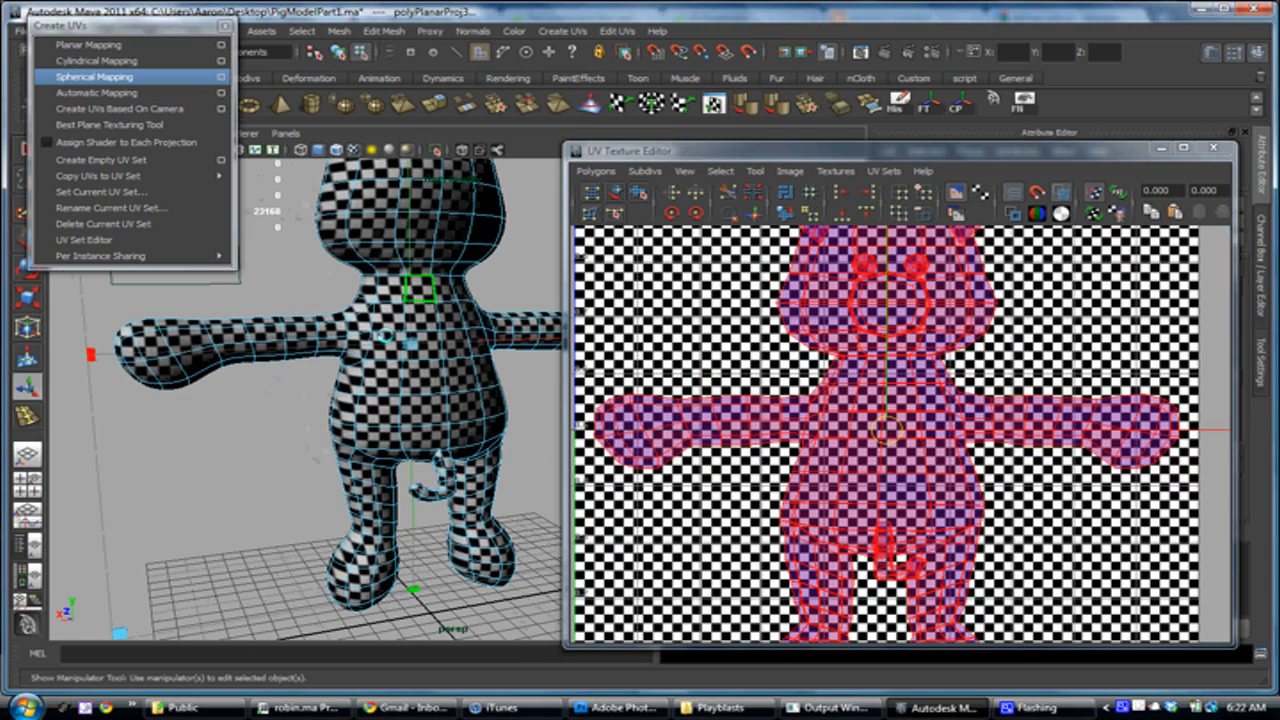
pyautogui.keyDown('alt'); pyautogui.moveTo(853, 429); pyautogui.dragTo(831, 384, button='middle'); pyautogui.keyUp('alt')
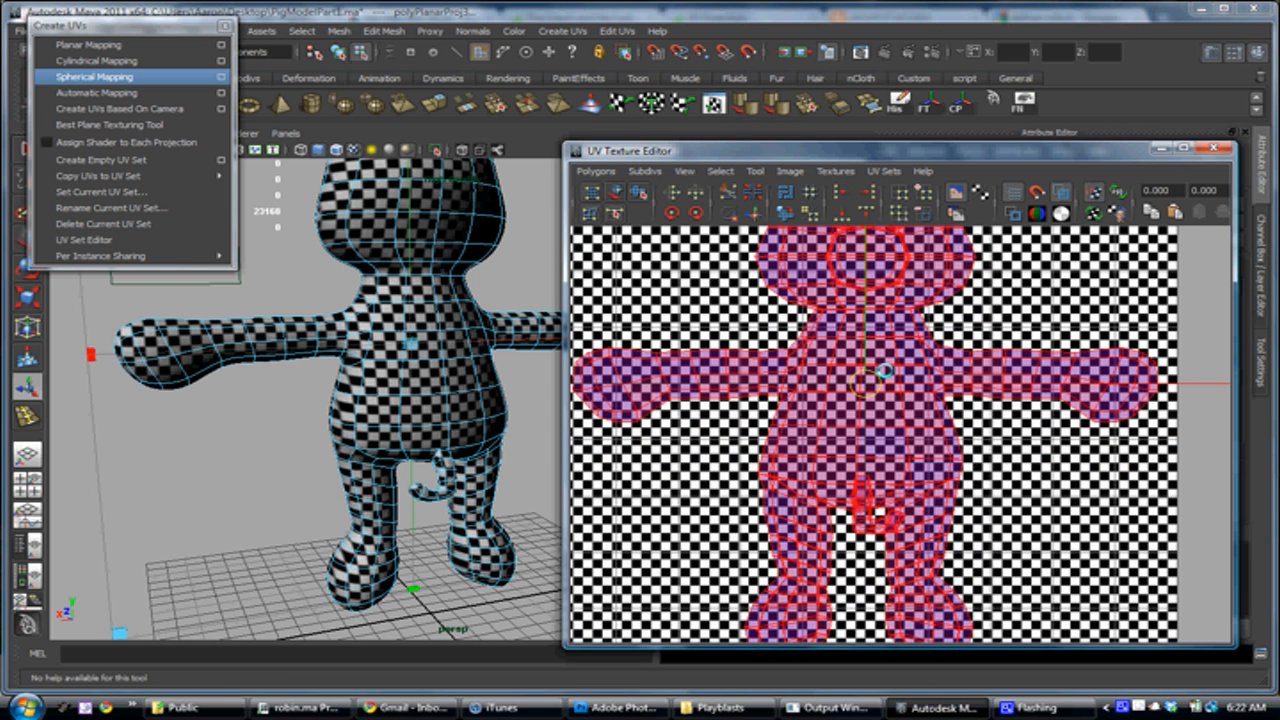
pyautogui.keyDown('alt'); pyautogui.moveTo(300, 380); pyautogui.dragTo(556, 382); pyautogui.keyUp('alt')
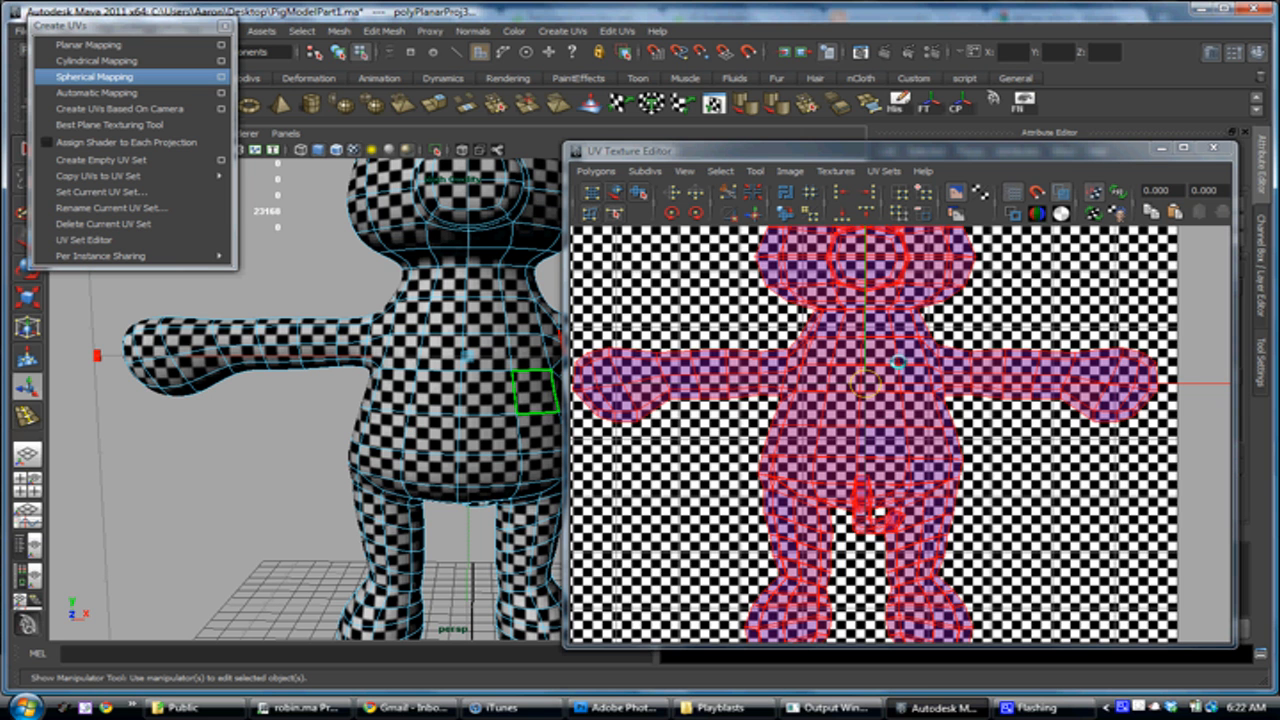
pyautogui.moveTo(450, 405)
pyautogui.keyDown('alt'); pyautogui.mouseDown()
pyautogui.moveTo(435, 410)
pyautogui.moveTo(455, 415)
pyautogui.mouseUp(); pyautogui.keyUp('alt')
pyautogui.keyDown('alt'); pyautogui.moveTo(455, 415); pyautogui.dragTo(383, 306, button='right'); pyautogui.keyUp('alt')
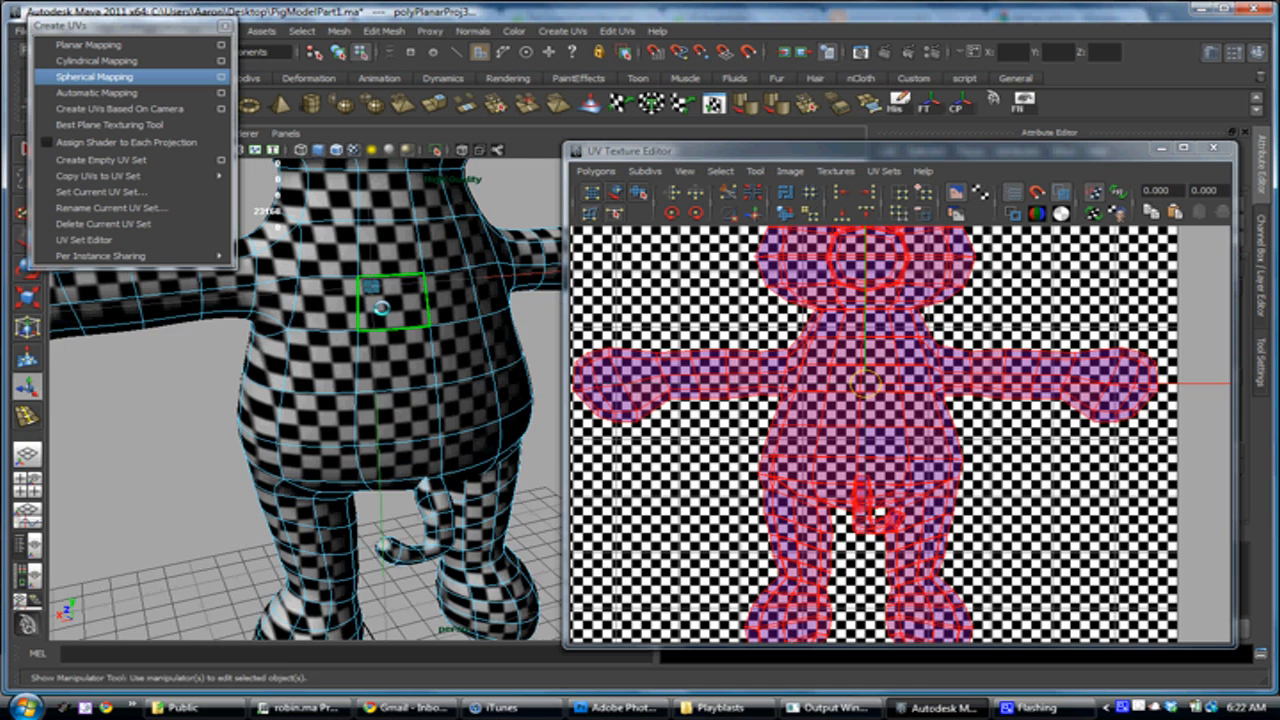
pyautogui.keyDown('alt'); pyautogui.moveTo(384, 320); pyautogui.dragTo(401, 348, button='middle'); pyautogui.keyUp('alt')
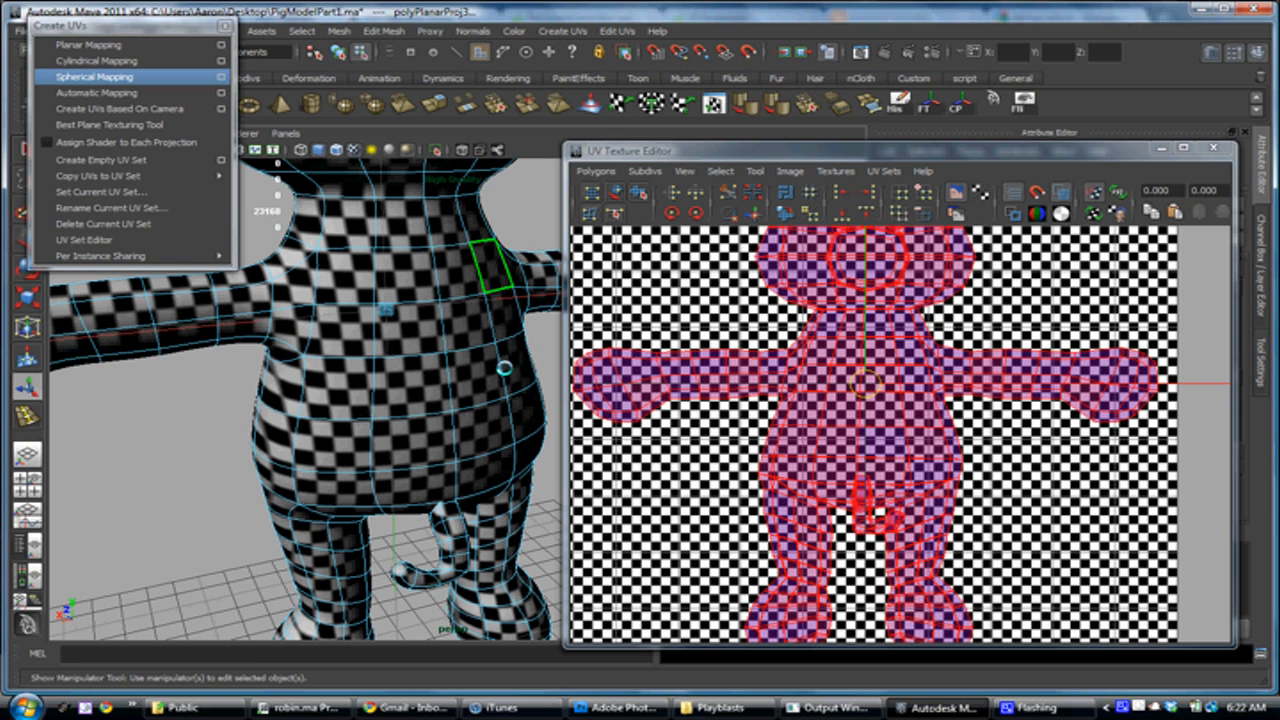
pyautogui.keyDown('alt'); pyautogui.moveTo(486, 425); pyautogui.dragTo(408, 338, button='right'); pyautogui.keyUp('alt')
pyautogui.keyDown('alt'); pyautogui.moveTo(902, 368); pyautogui.dragTo(656, 344, button='right'); pyautogui.keyUp('alt')
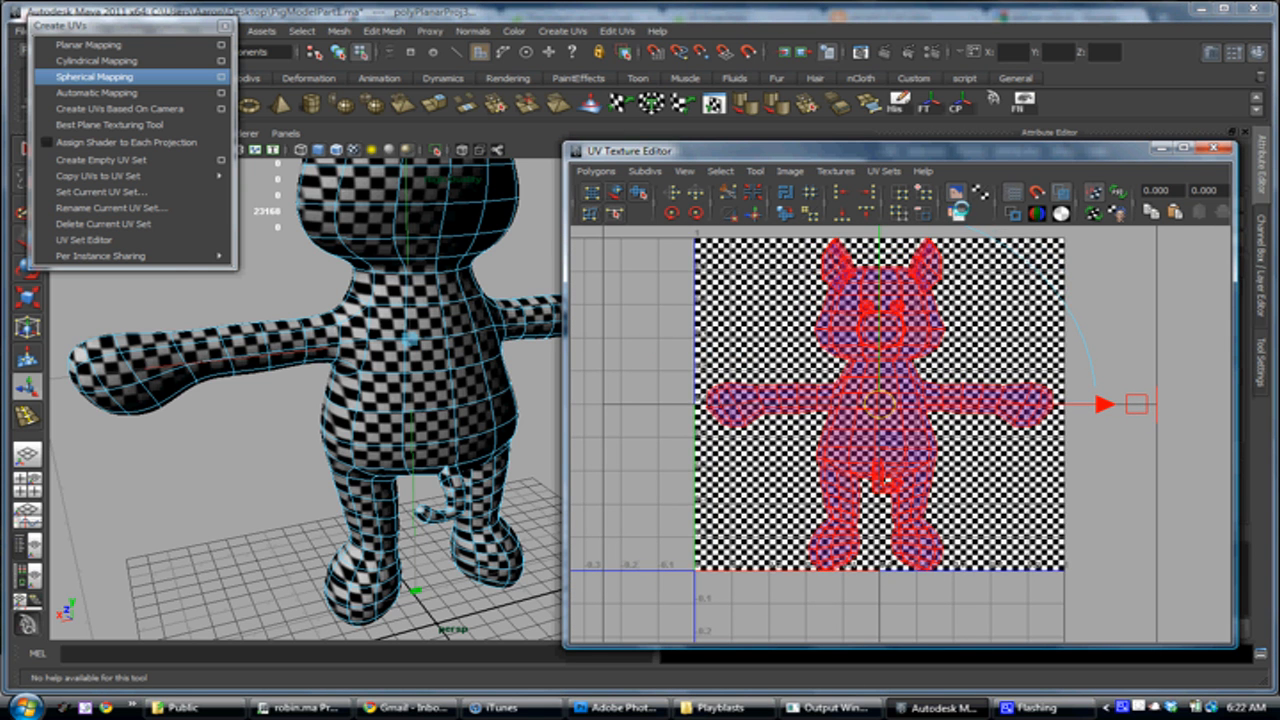
# Hide the checker image in the UV Texture Editor and compare the pig's UVs with shaded display off and on
pyautogui.click(956, 192)
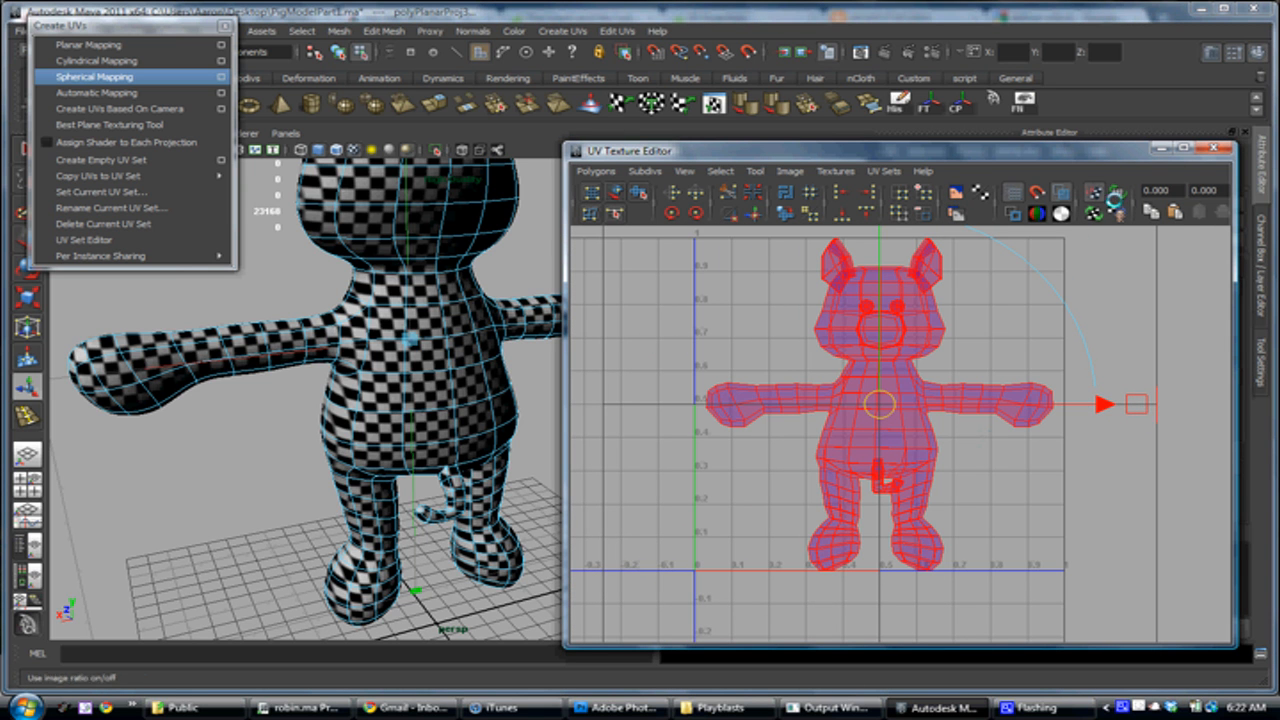
pyautogui.click(1060, 190)
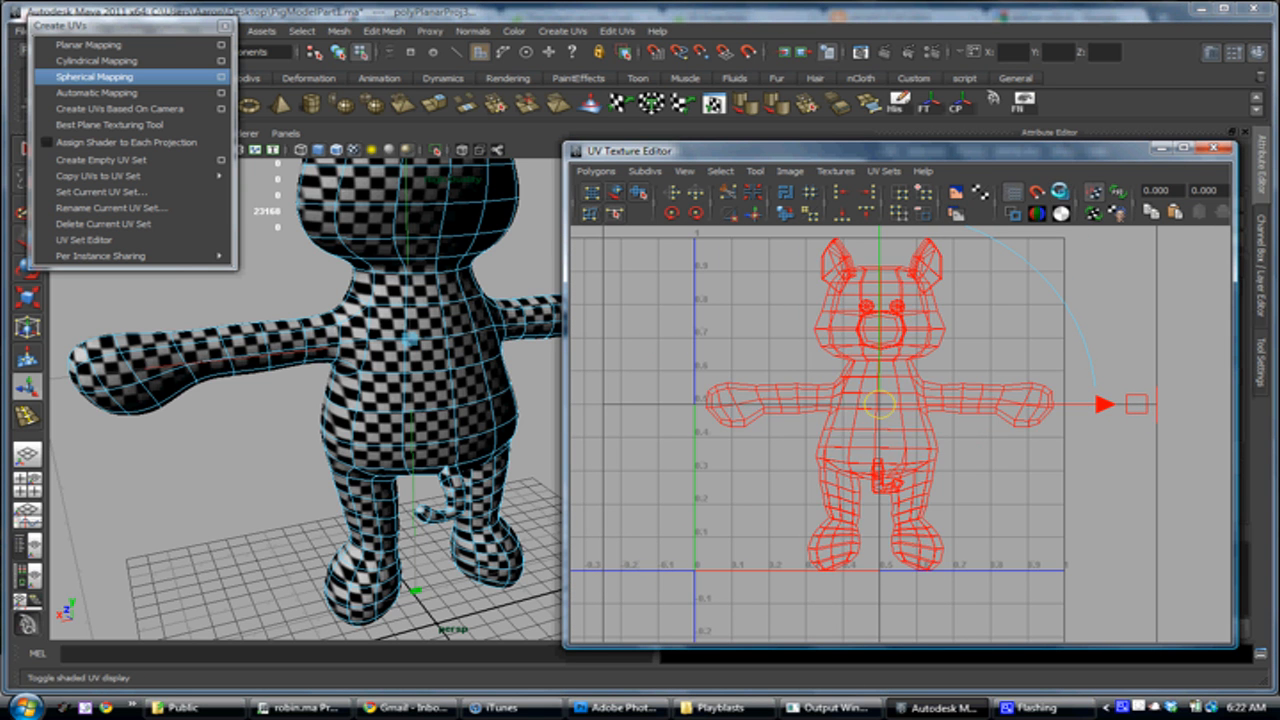
pyautogui.click(1060, 190)
pyautogui.keyDown('alt'); pyautogui.moveTo(918, 387); pyautogui.dragTo(1030, 449, button='right'); pyautogui.keyUp('alt')
pyautogui.keyDown('alt'); pyautogui.moveTo(972, 445); pyautogui.dragTo(998, 483, button='middle'); pyautogui.keyUp('alt')
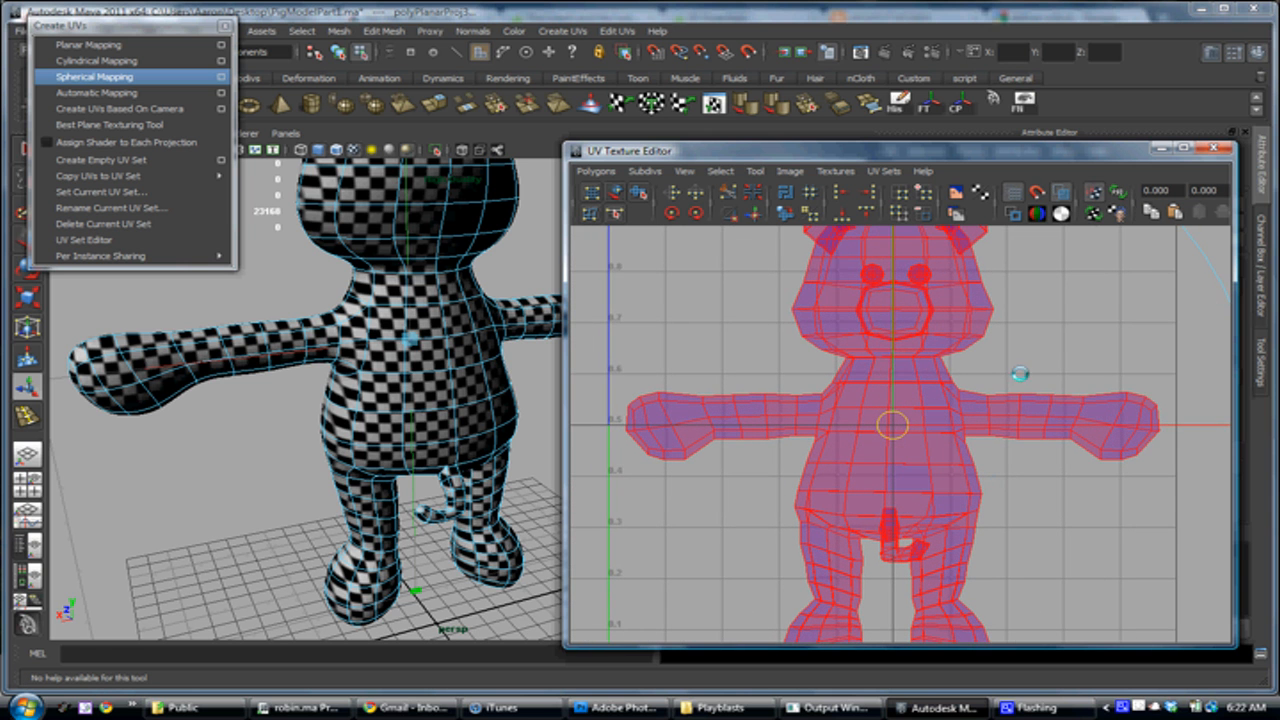
pyautogui.scroll(-3, 794, 386)
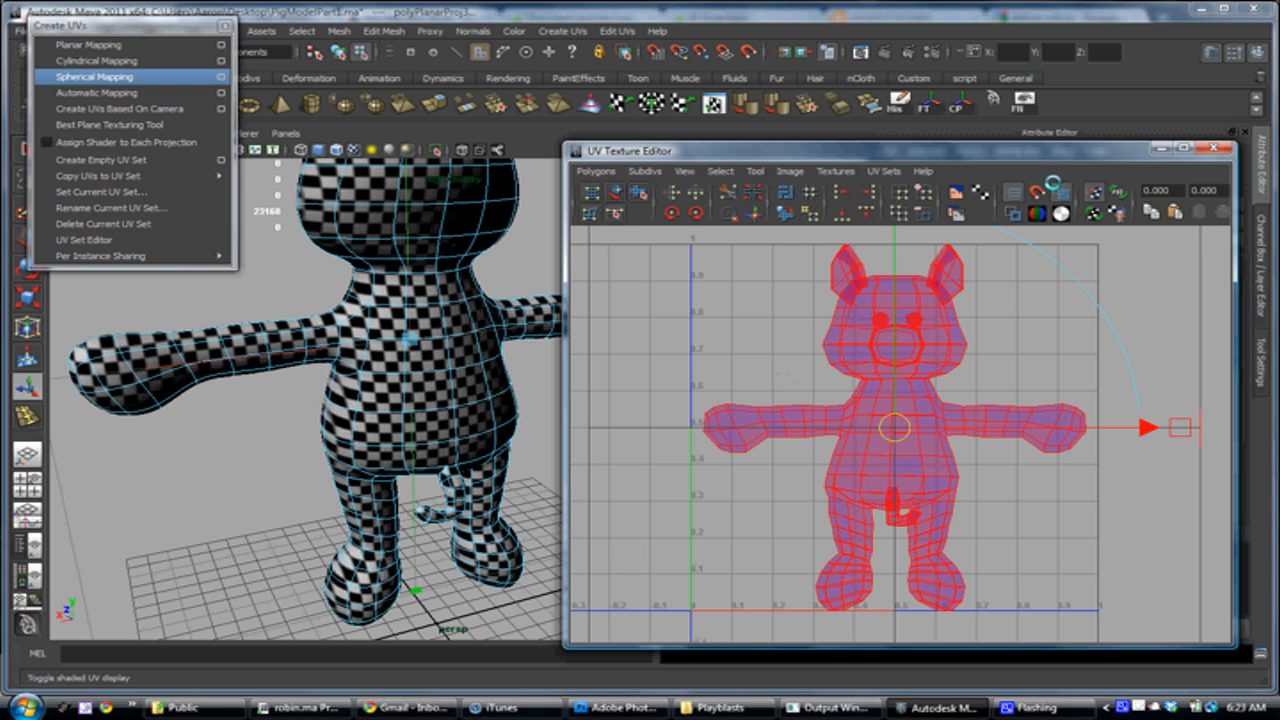
# Select the edge loop that divides the pig's front and back along its side outline and cut the UVs along it
pyautogui.keyDown('alt'); pyautogui.moveTo(282, 440); pyautogui.dragTo(423, 438); pyautogui.keyUp('alt')
pyautogui.moveTo(308, 448); pyautogui.dragTo(314, 378, button='right')
pyautogui.press('e')
pyautogui.doubleClick(283, 474)
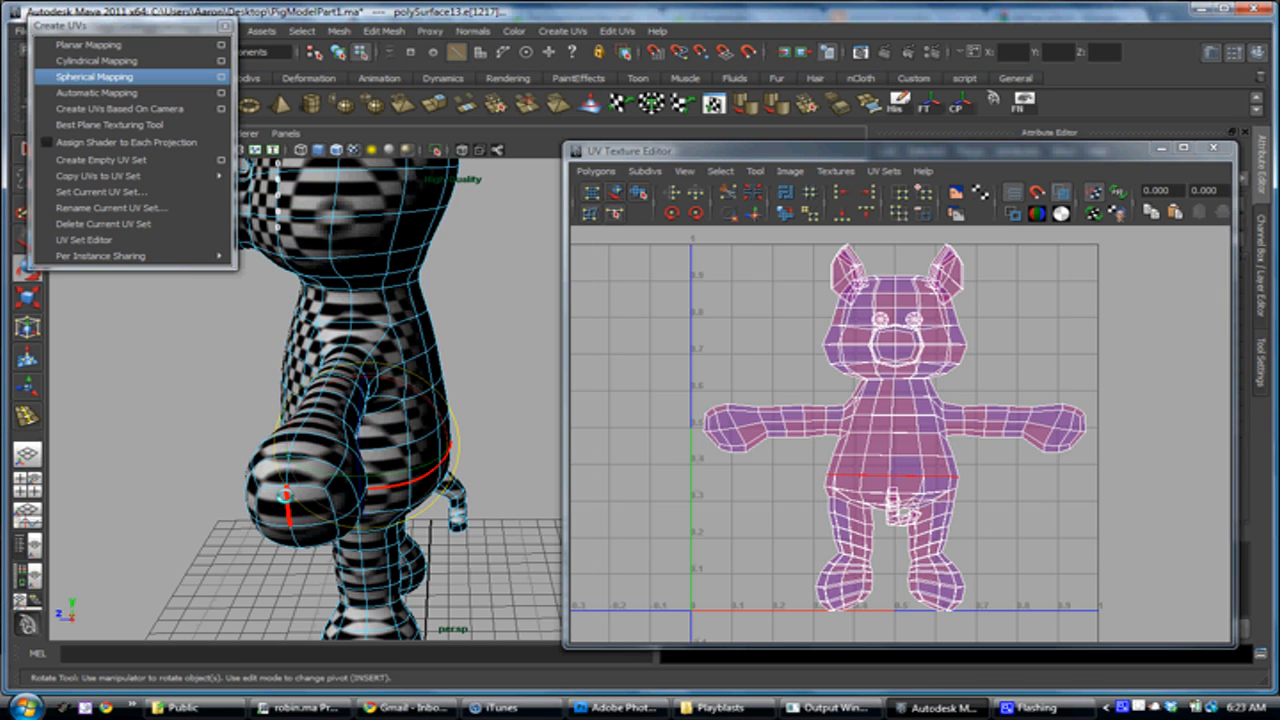
pyautogui.doubleClick(286, 506)
pyautogui.keyDown('alt'); pyautogui.moveTo(352, 501); pyautogui.dragTo(600, 446); pyautogui.keyUp('alt')
pyautogui.keyDown('alt'); pyautogui.moveTo(437, 297); pyautogui.dragTo(430, 490, button='middle'); pyautogui.keyUp('alt')
pyautogui.keyDown('alt'); pyautogui.moveTo(353, 486); pyautogui.dragTo(212, 492); pyautogui.keyUp('alt')
pyautogui.keyDown('alt'); pyautogui.moveTo(338, 540); pyautogui.dragTo(276, 390, button='middle'); pyautogui.keyUp('alt')
pyautogui.keyDown('alt'); pyautogui.moveTo(370, 423); pyautogui.dragTo(319, 405, button='right'); pyautogui.keyUp('alt')
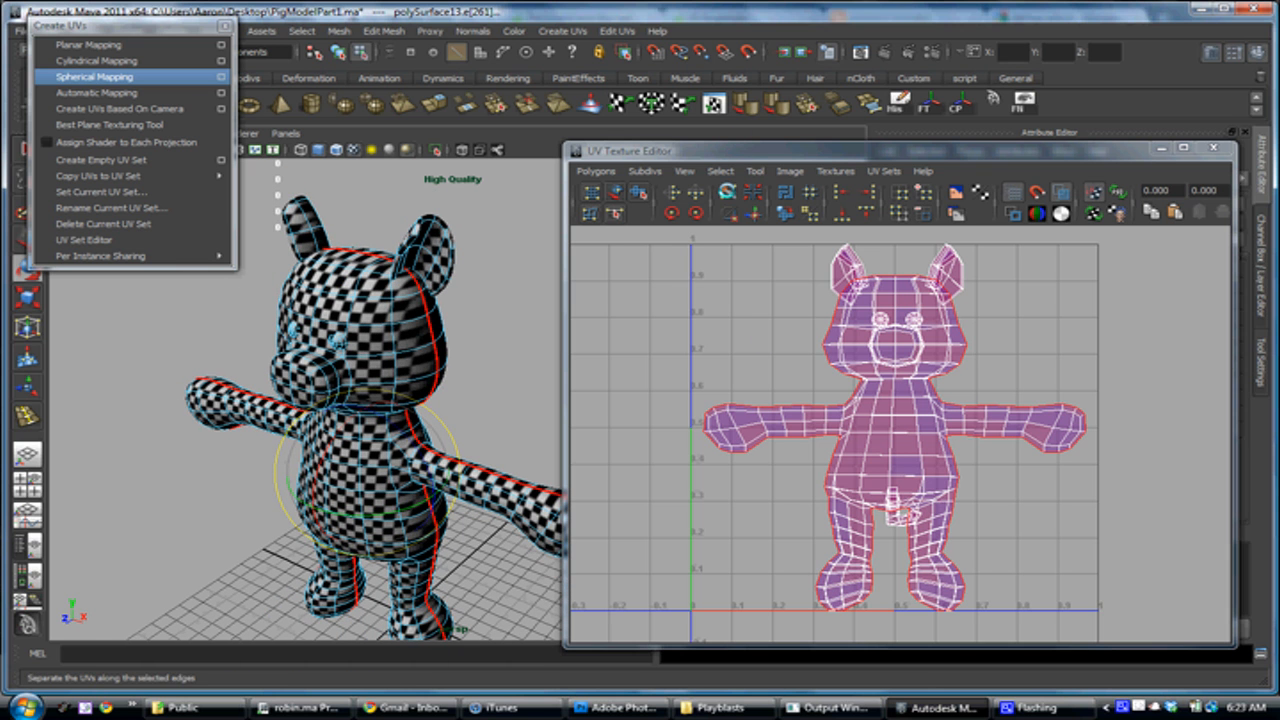
pyautogui.click(728, 191)
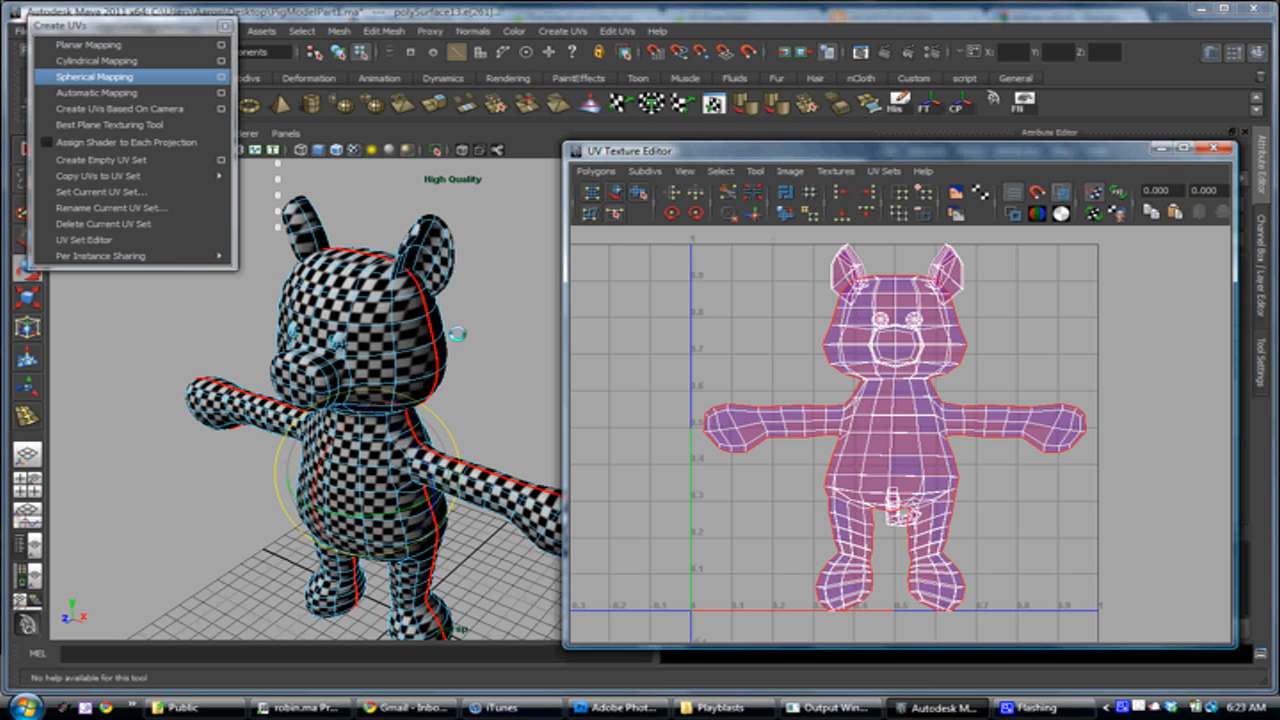
pyautogui.keyDown('alt'); pyautogui.moveTo(854, 484); pyautogui.dragTo(828, 472, button='middle'); pyautogui.keyUp('alt')
pyautogui.keyDown('alt'); pyautogui.moveTo(473, 337); pyautogui.dragTo(331, 309); pyautogui.keyUp('alt')
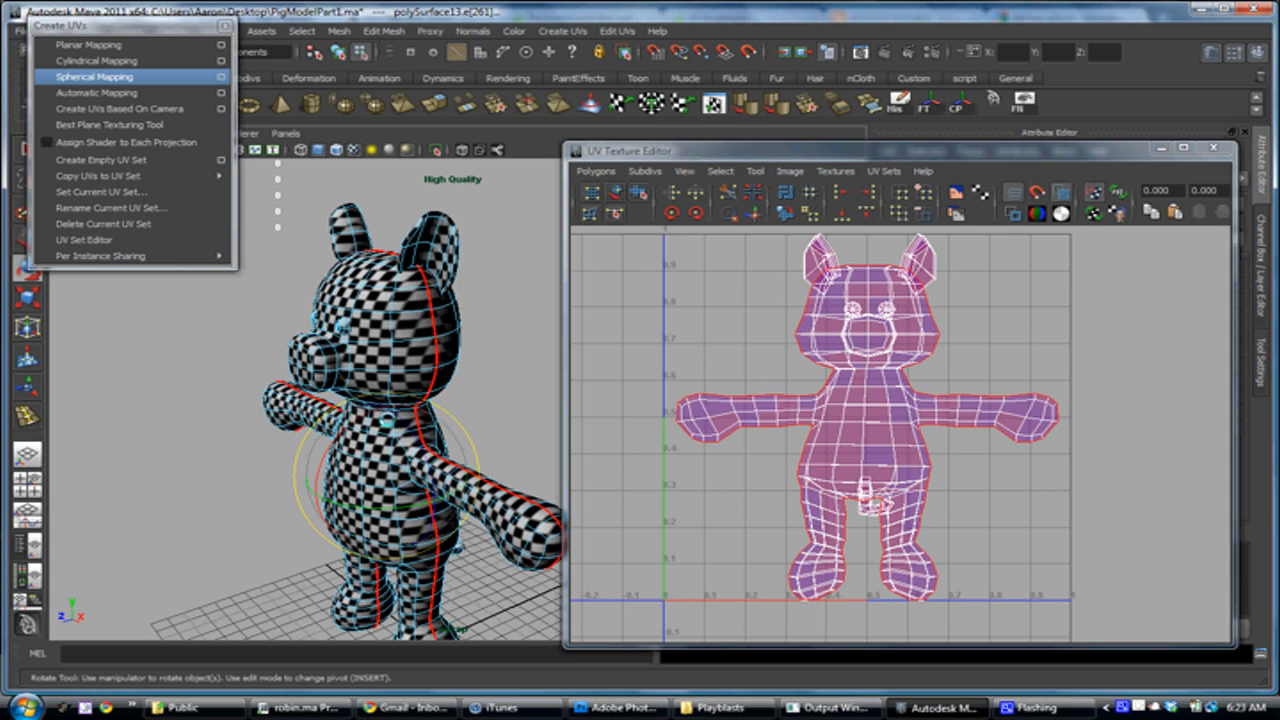
# Examine the cut seam along the side of the pig's head and check a vertex there against the UV layout
pyautogui.keyDown('alt'); pyautogui.moveTo(435, 328); pyautogui.dragTo(402, 325); pyautogui.keyUp('alt')
pyautogui.moveTo(432, 309); pyautogui.dragTo(411, 310, button='right')
pyautogui.click(413, 311)
pyautogui.keyDown('alt'); pyautogui.moveTo(401, 311); pyautogui.dragTo(411, 345, button='right'); pyautogui.keyUp('alt')
pyautogui.press('w')
pyautogui.moveTo(399, 339); pyautogui.dragTo(349, 338)
pyautogui.moveTo(373, 267); pyautogui.dragTo(374, 273)
pyautogui.keyDown('alt'); pyautogui.moveTo(833, 355); pyautogui.dragTo(864, 396, button='right'); pyautogui.keyUp('alt')
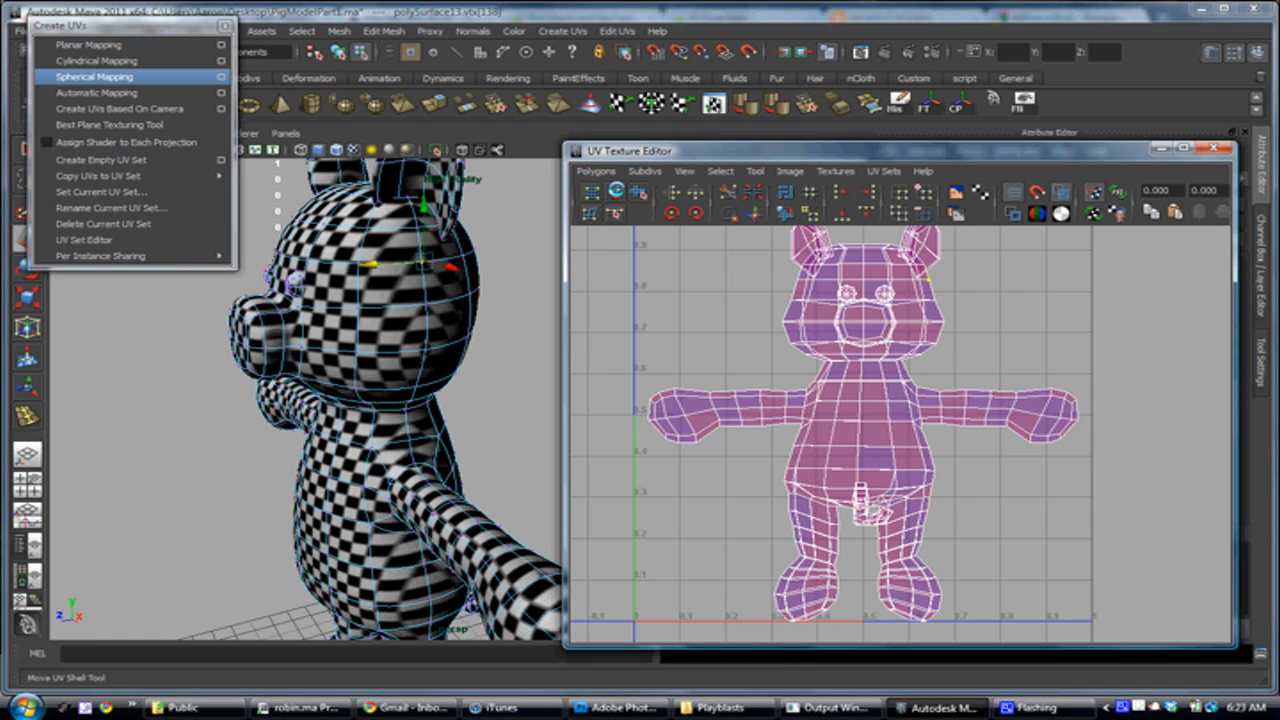
# Move the pig's front body UV shell beside the back shell, outside the 0 to 1 UV space, with the Move UV Shell Tool
pyautogui.click(616, 191)
pyautogui.moveTo(867, 419); pyautogui.dragTo(1073, 435)
pyautogui.hotkey('ctrl', 'z')
pyautogui.keyDown('alt'); pyautogui.moveTo(990, 420); pyautogui.dragTo(866, 390, button='right'); pyautogui.keyUp('alt')
pyautogui.moveTo(905, 428); pyautogui.dragTo(1136, 363)
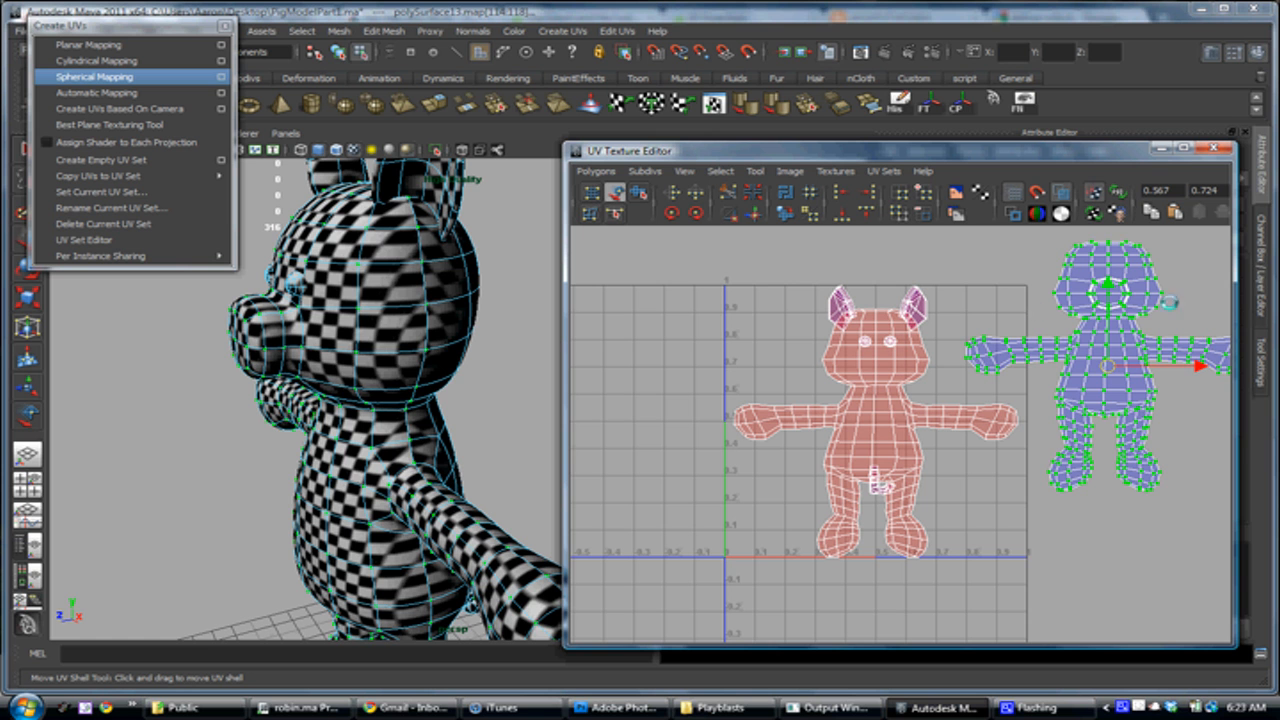
# Select the pig's back body UV shell and flip its UVs in the U direction
pyautogui.keyDown('alt'); pyautogui.moveTo(428, 401); pyautogui.dragTo(354, 399); pyautogui.keyUp('alt')
pyautogui.click(886, 432)
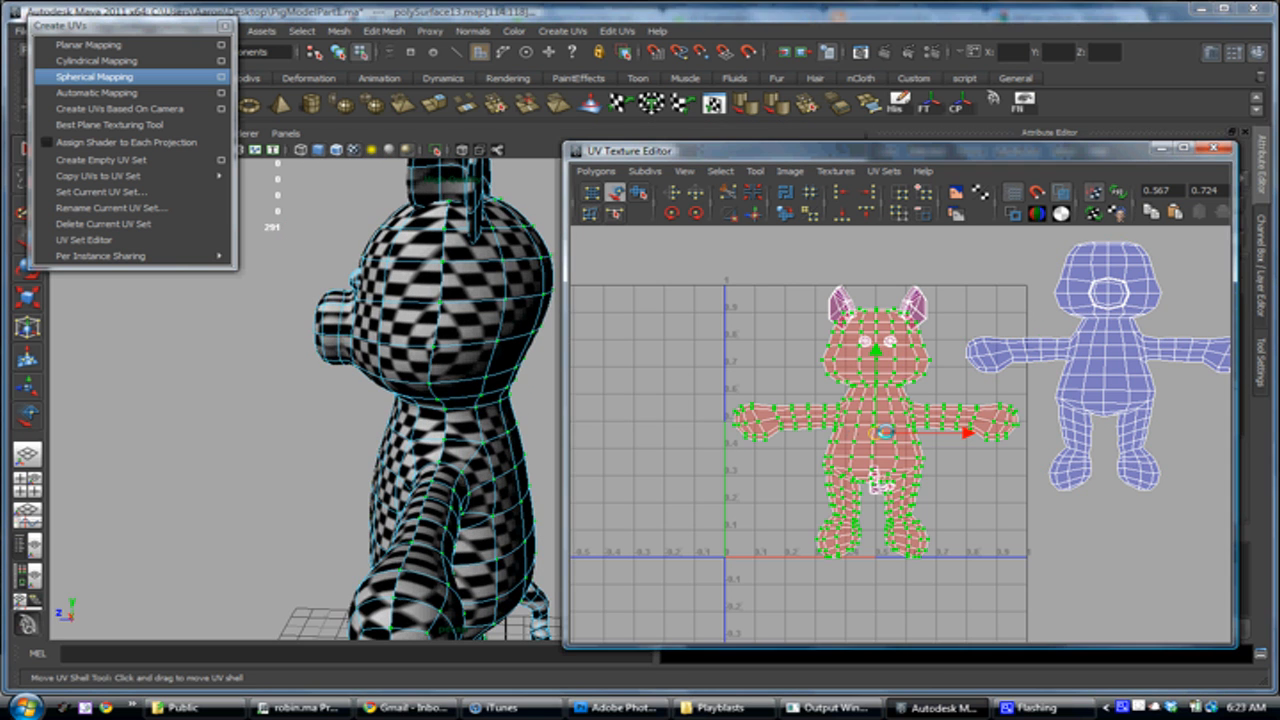
pyautogui.keyDown('alt'); pyautogui.moveTo(454, 427); pyautogui.dragTo(345, 392); pyautogui.keyUp('alt')
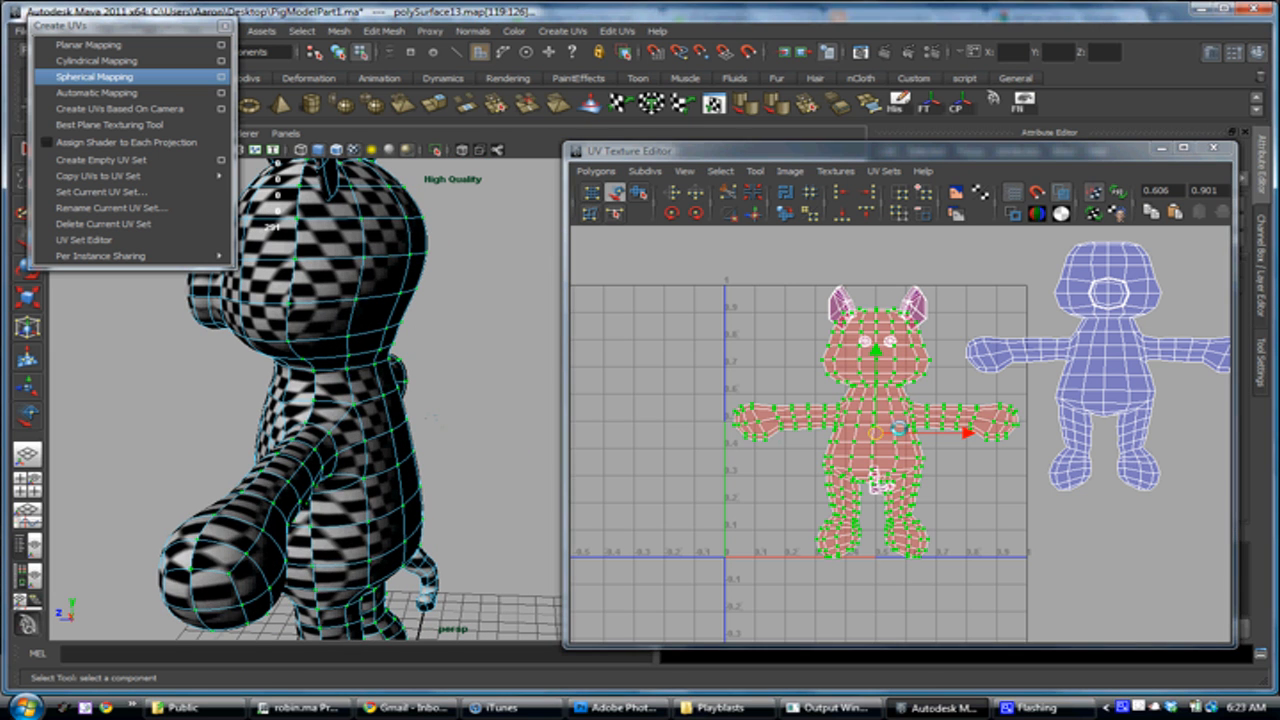
pyautogui.moveTo(880, 432); pyautogui.dragTo(854, 425)
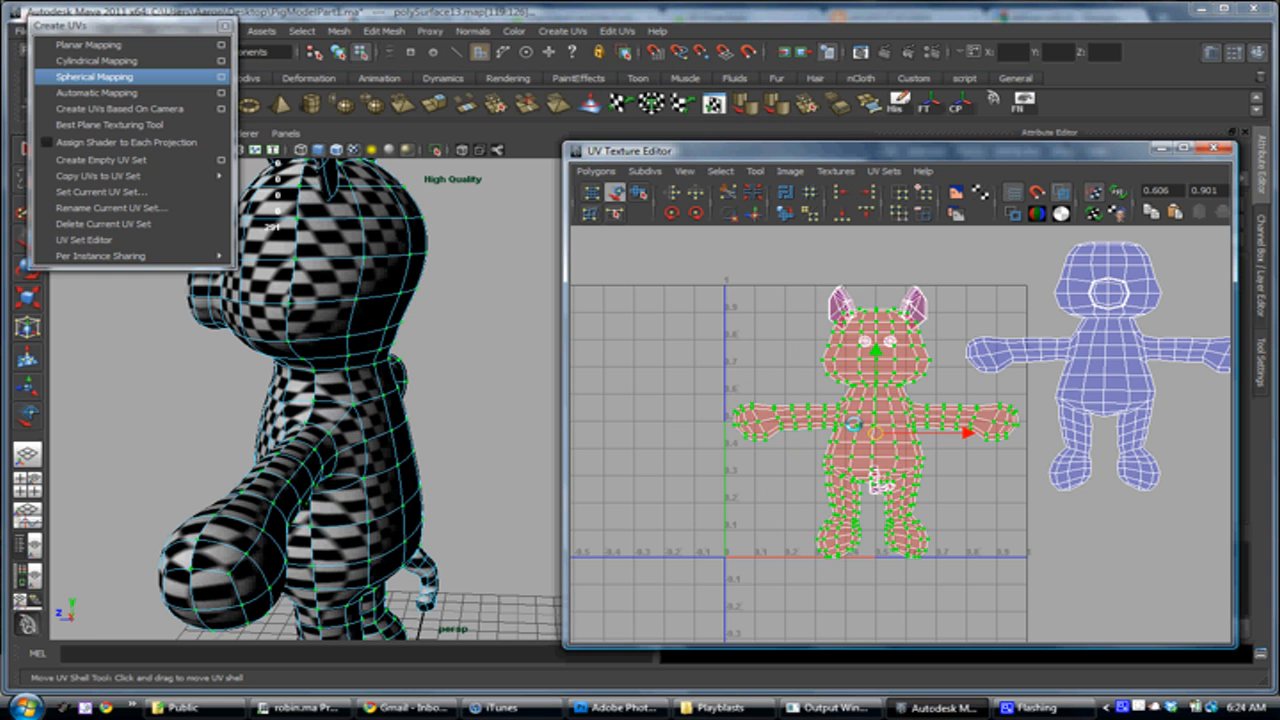
pyautogui.keyDown('alt'); pyautogui.moveTo(866, 407); pyautogui.dragTo(978, 471, button='right'); pyautogui.keyUp('alt')
pyautogui.keyDown('alt'); pyautogui.moveTo(1076, 436); pyautogui.dragTo(1073, 380, button='right'); pyautogui.keyUp('alt')
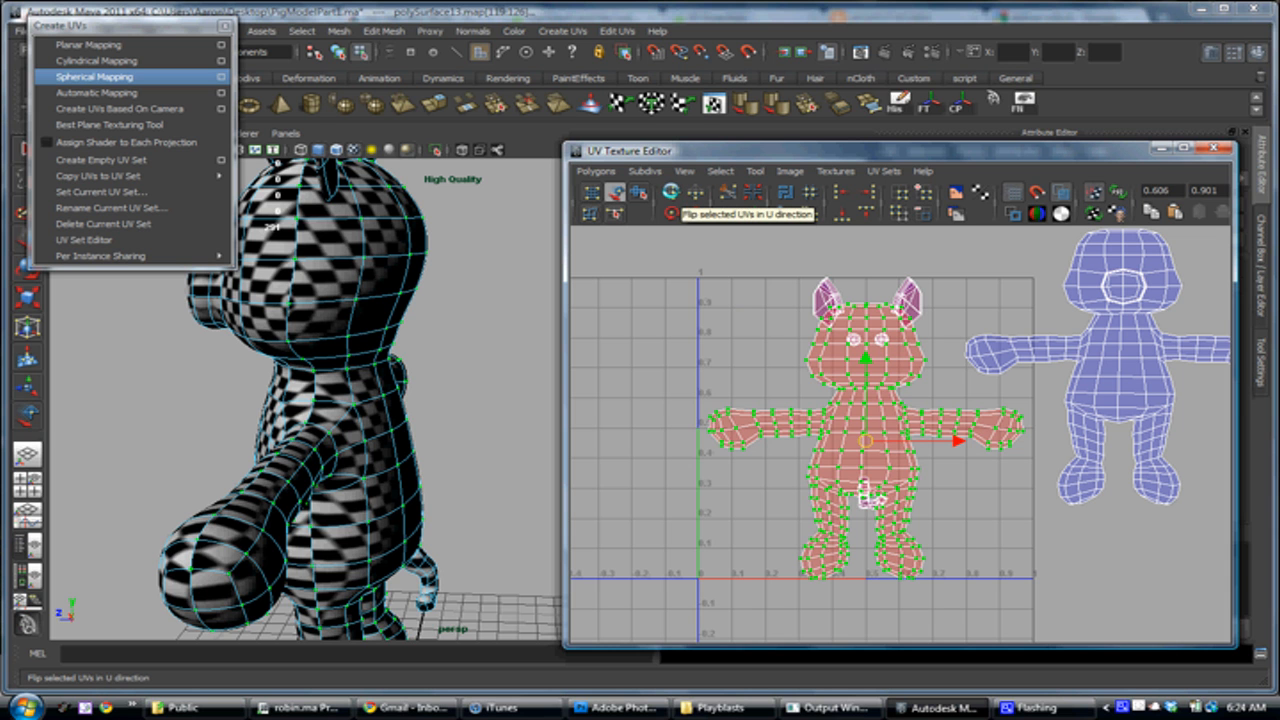
pyautogui.click(670, 212)
pyautogui.keyDown('alt'); pyautogui.moveTo(899, 496); pyautogui.dragTo(853, 493, button='middle'); pyautogui.keyUp('alt')
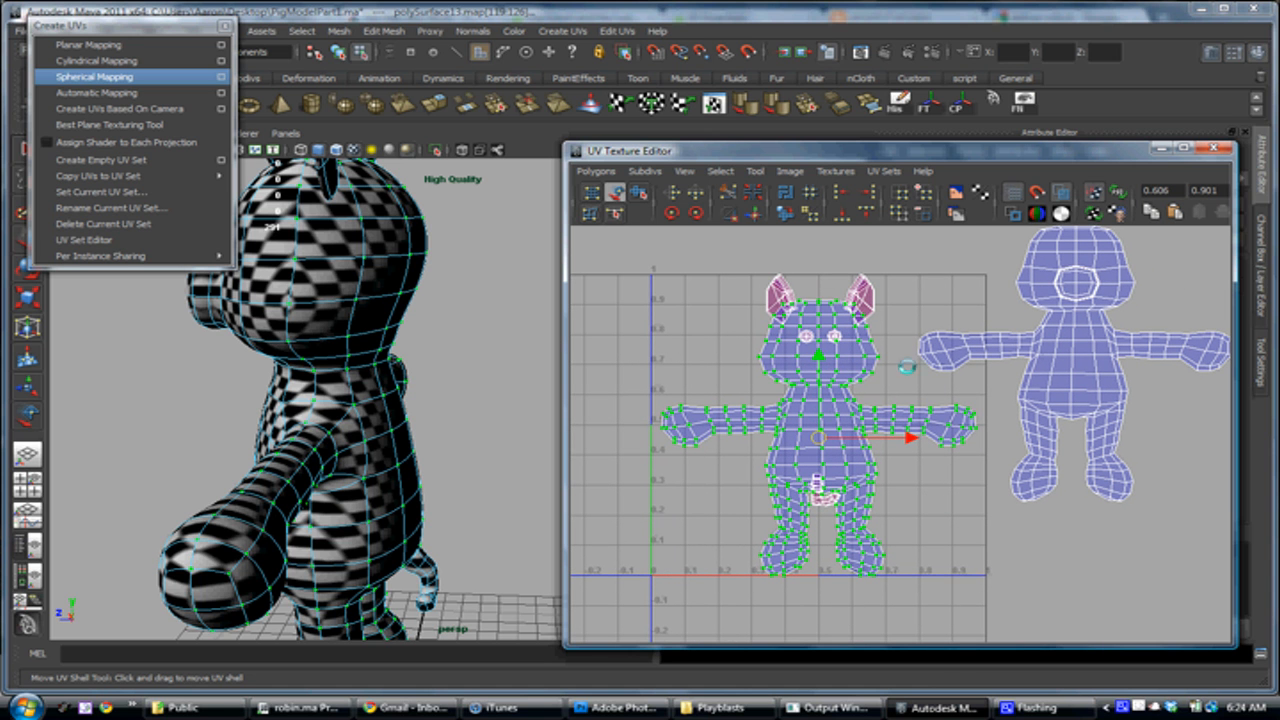
# Examine the checker pattern on the pig's side and back and compare it with the front and back UV shells
pyautogui.moveTo(848, 401)
pyautogui.keyDown('alt'); pyautogui.mouseDown(button='middle')
pyautogui.moveTo(857, 363)
pyautogui.moveTo(832, 388)
pyautogui.mouseUp(button='middle'); pyautogui.keyUp('alt')
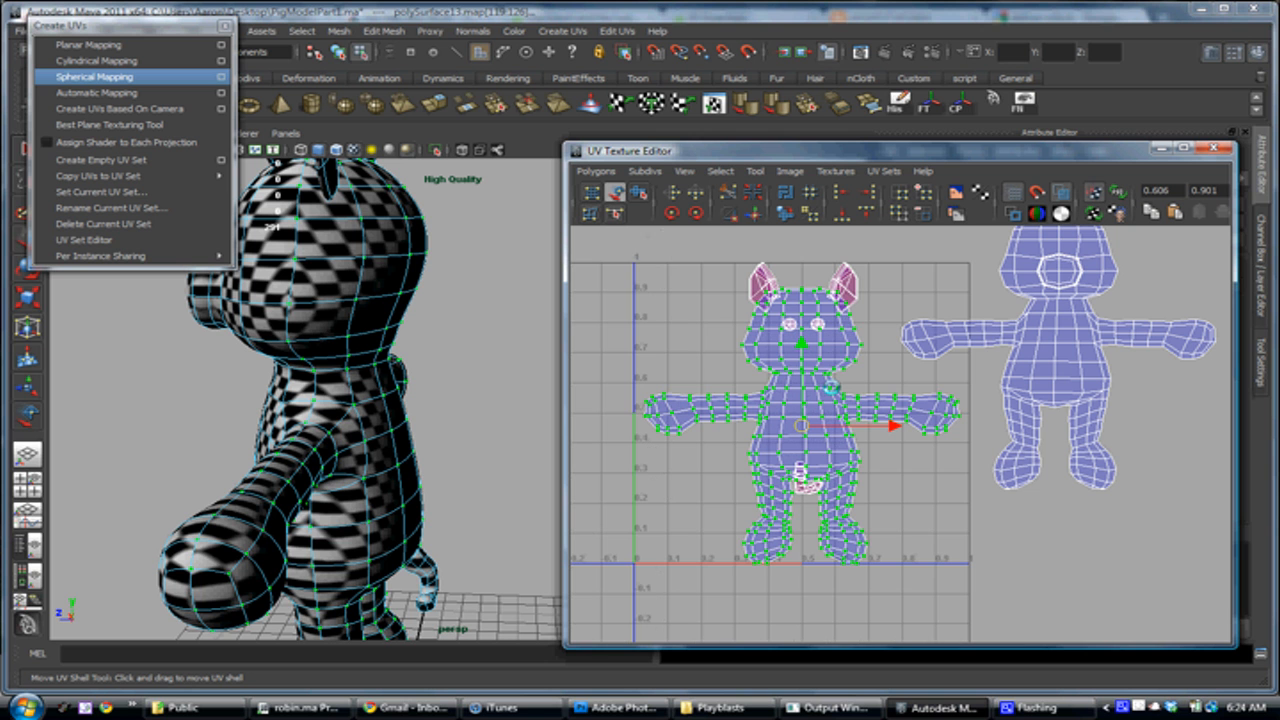
pyautogui.scroll(1, 898, 425)
pyautogui.moveTo(789, 424); pyautogui.dragTo(691, 413)
pyautogui.hotkey('ctrl', 'z')
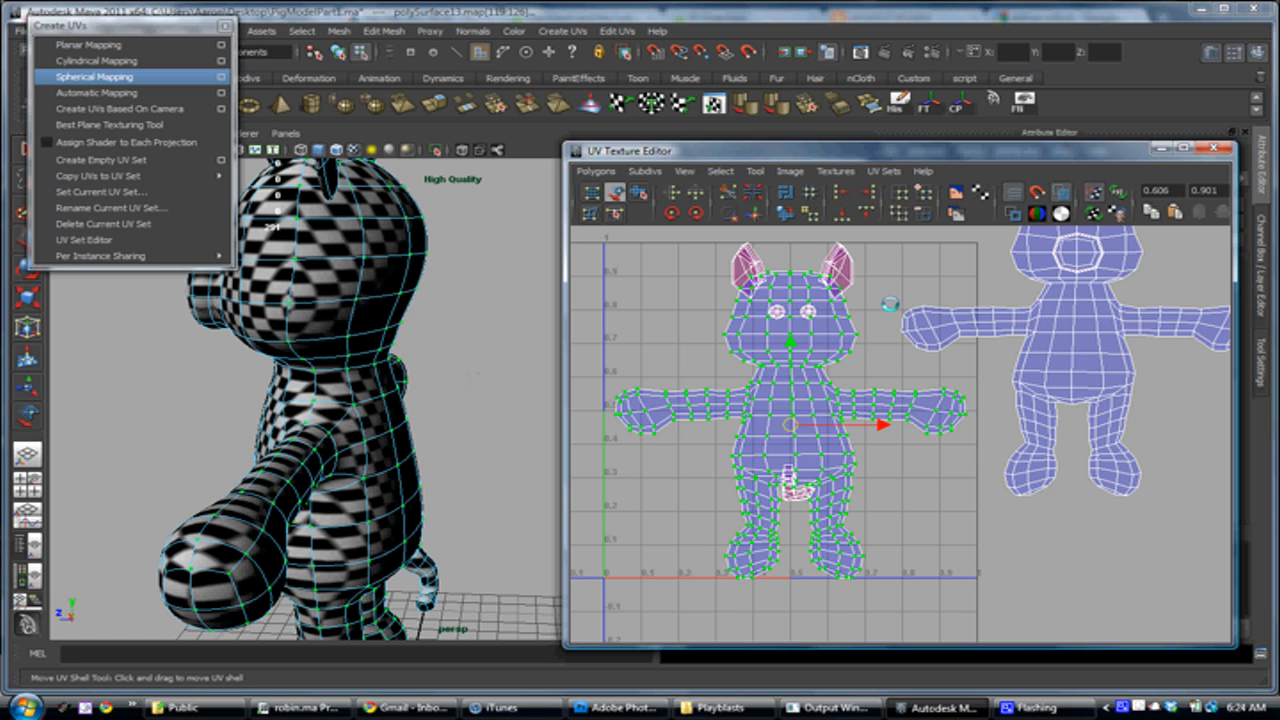
pyautogui.keyDown('alt'); pyautogui.moveTo(857, 361); pyautogui.dragTo(826, 442, button='middle'); pyautogui.keyUp('alt')
pyautogui.keyDown('alt'); pyautogui.moveTo(826, 442); pyautogui.dragTo(785, 437, button='right'); pyautogui.keyUp('alt')
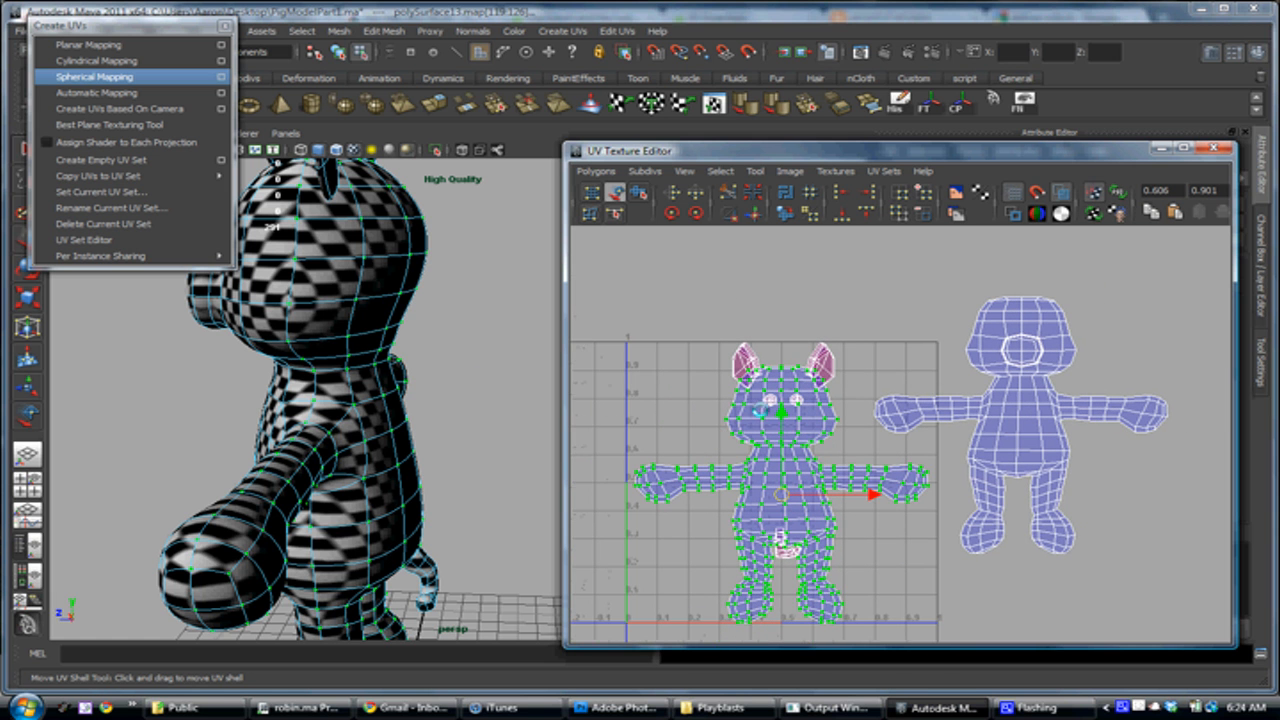
pyautogui.keyDown('alt'); pyautogui.moveTo(317, 394); pyautogui.dragTo(426, 396); pyautogui.keyUp('alt')
pyautogui.keyDown('alt'); pyautogui.moveTo(363, 426); pyautogui.dragTo(500, 368, button='middle'); pyautogui.keyUp('alt')
pyautogui.keyDown('alt'); pyautogui.moveTo(434, 524); pyautogui.dragTo(412, 466); pyautogui.keyUp('alt')
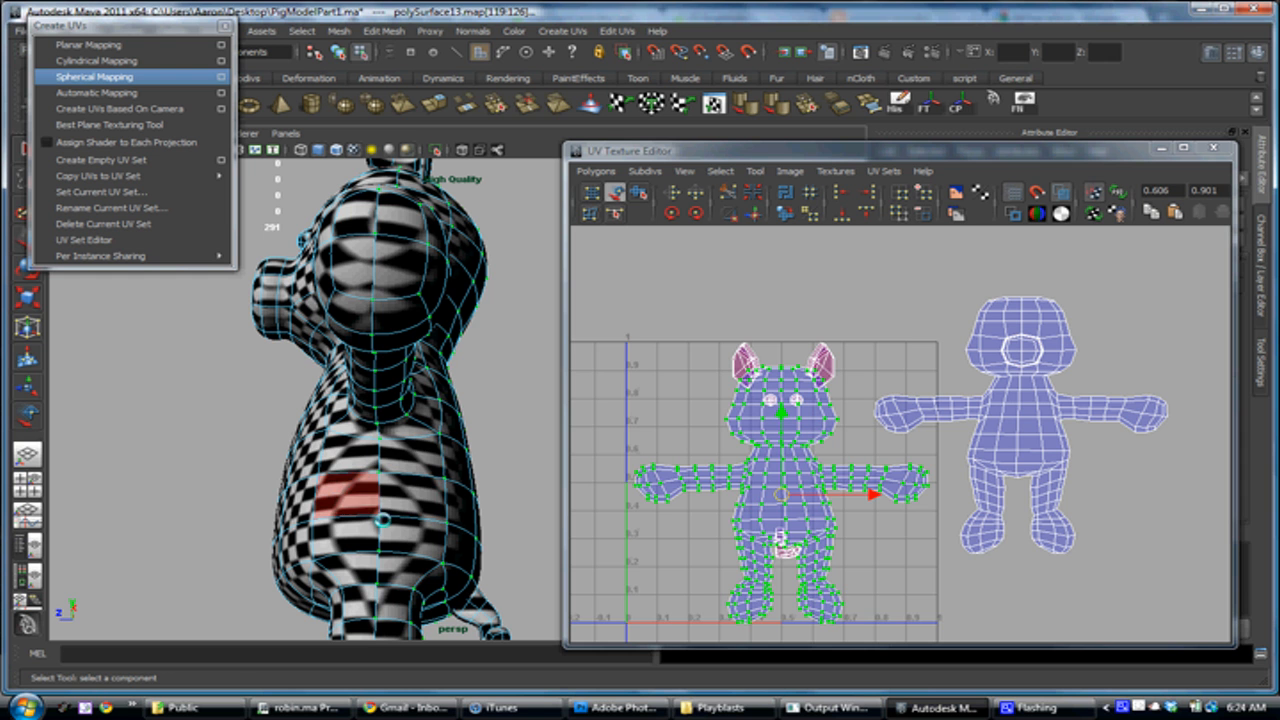
pyautogui.keyDown('alt'); pyautogui.moveTo(765, 465); pyautogui.dragTo(793, 375, button='middle'); pyautogui.keyUp('alt')
pyautogui.keyDown('alt'); pyautogui.moveTo(793, 375); pyautogui.dragTo(1062, 475, button='right'); pyautogui.keyUp('alt')
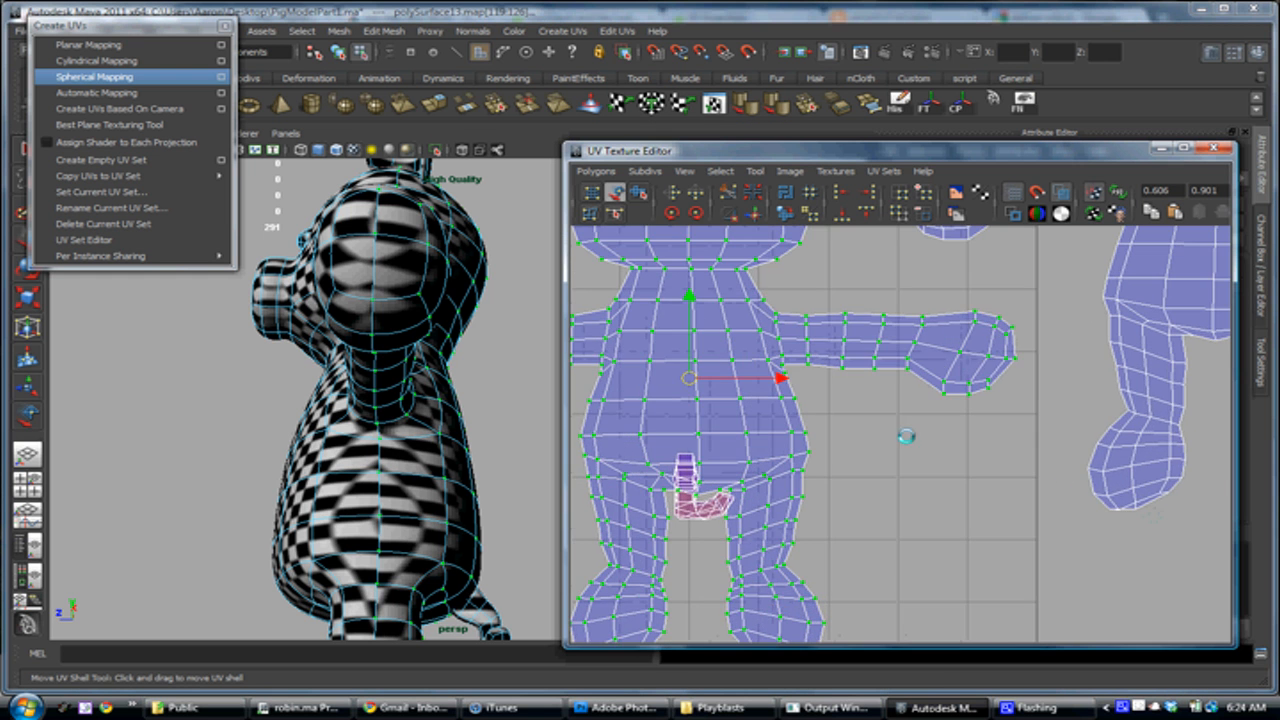
pyautogui.keyDown('alt'); pyautogui.moveTo(772, 420); pyautogui.dragTo(910, 499, button='middle'); pyautogui.keyUp('alt')
pyautogui.keyDown('alt'); pyautogui.moveTo(910, 499); pyautogui.dragTo(800, 422, button='right'); pyautogui.keyUp('alt')
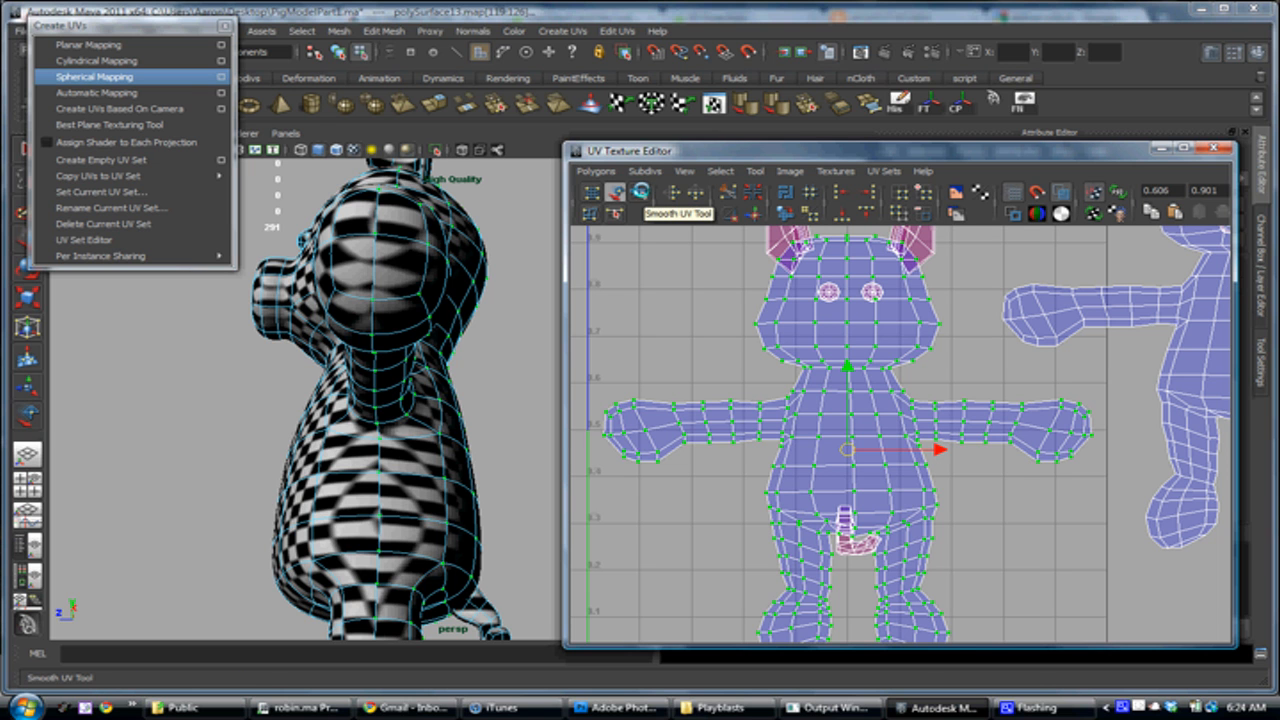
# Unfold the pig's back body UV shell with the Smooth UV Tool and check the checker pattern on its back
pyautogui.click(640, 192)
pyautogui.moveTo(823, 149); pyautogui.dragTo(795, 73)
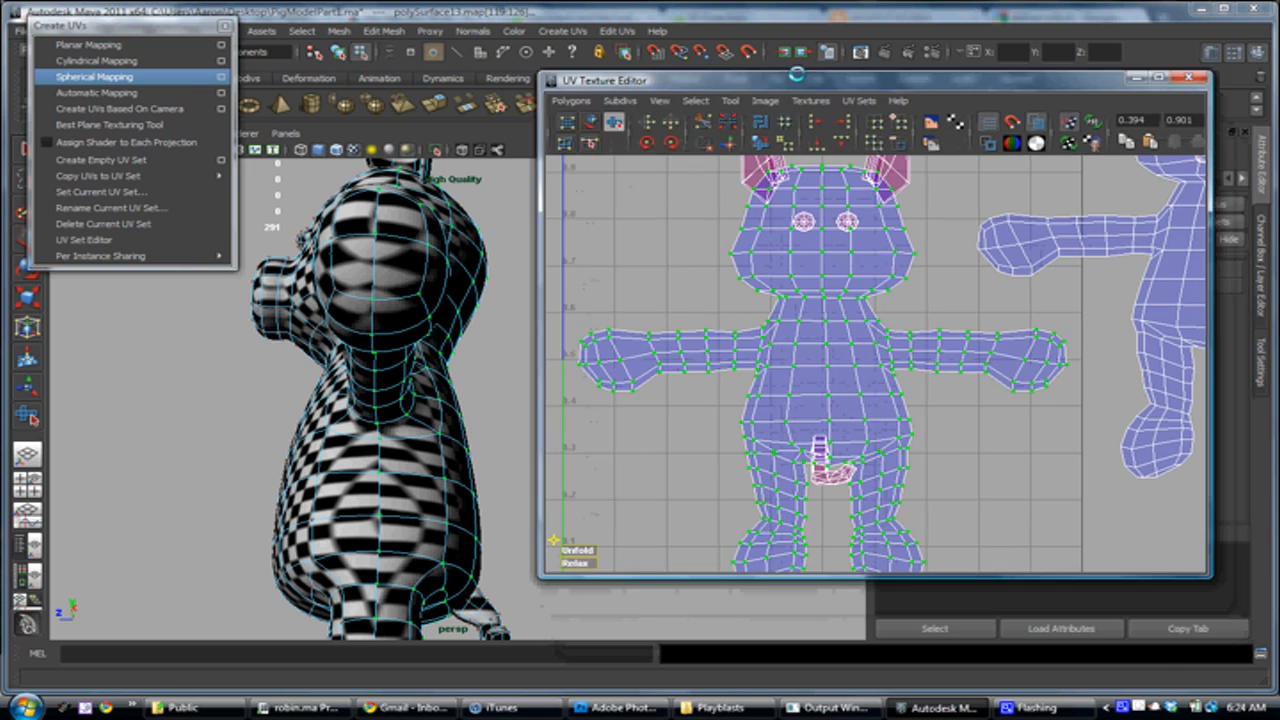
pyautogui.moveTo(572, 545); pyautogui.dragTo(662, 538)
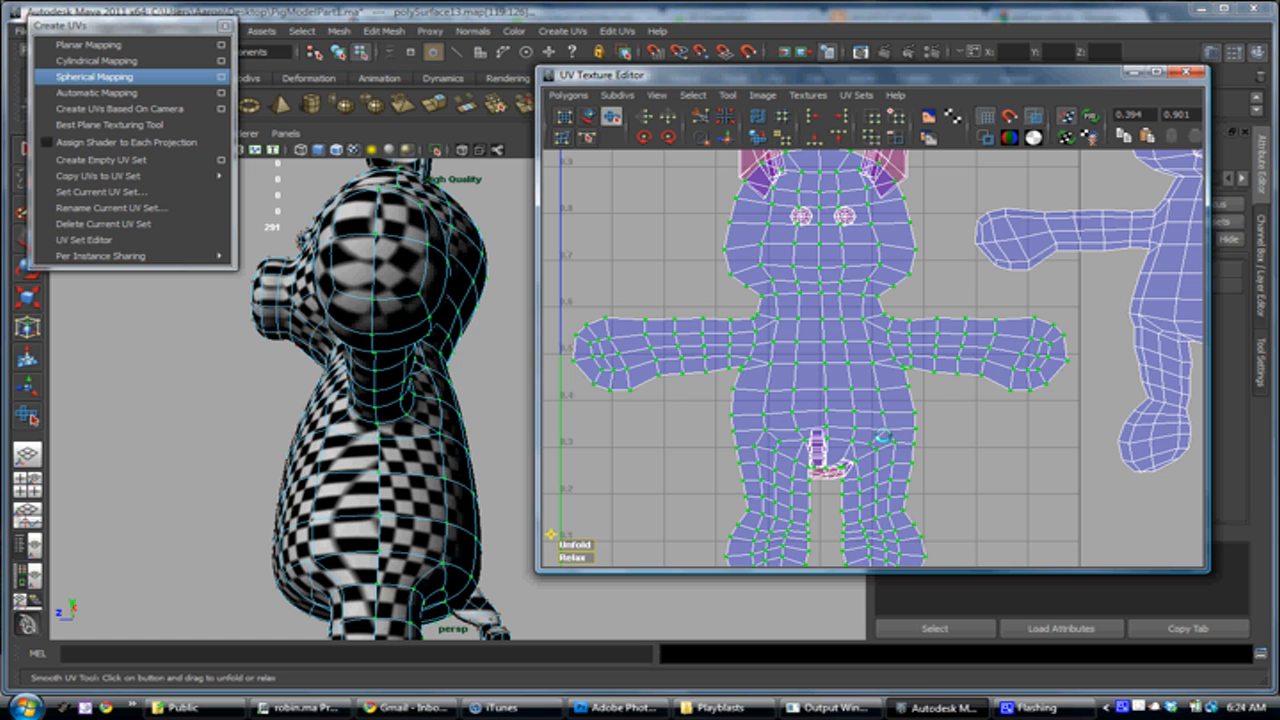
pyautogui.keyDown('alt'); pyautogui.moveTo(464, 451); pyautogui.dragTo(401, 271); pyautogui.keyUp('alt')
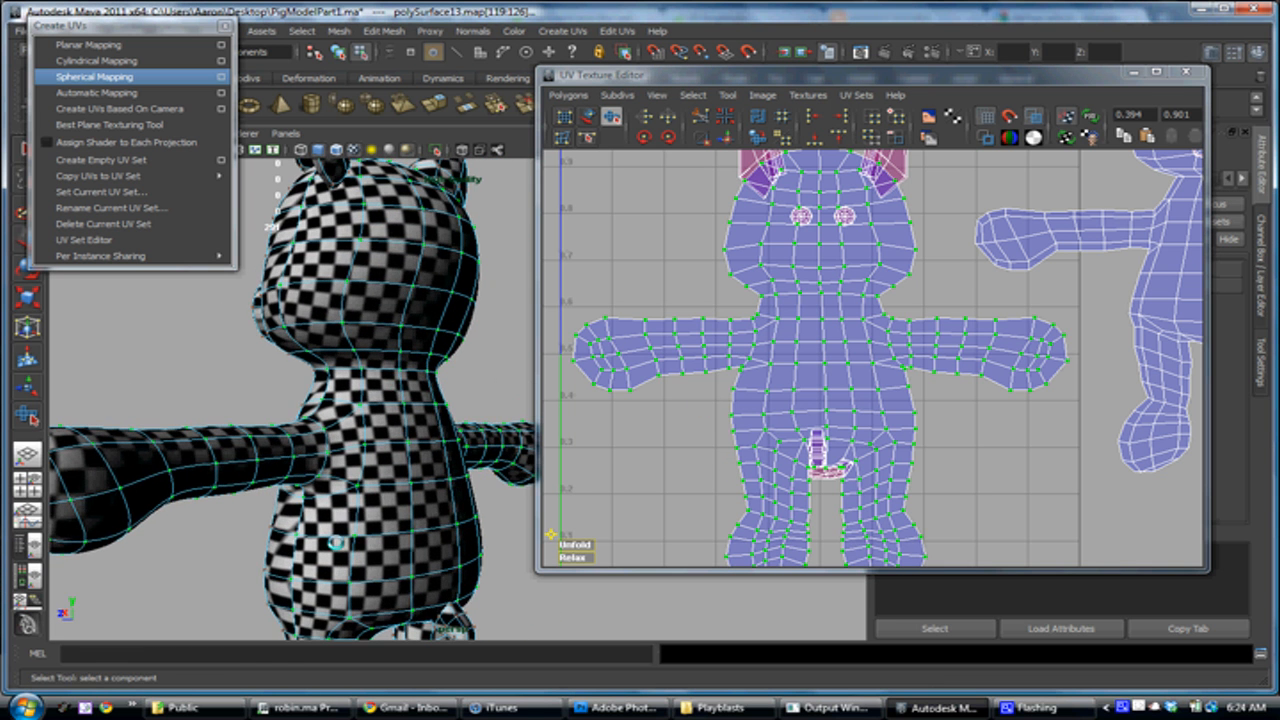
pyautogui.keyDown('alt'); pyautogui.moveTo(336, 543); pyautogui.dragTo(330, 515); pyautogui.keyUp('alt')
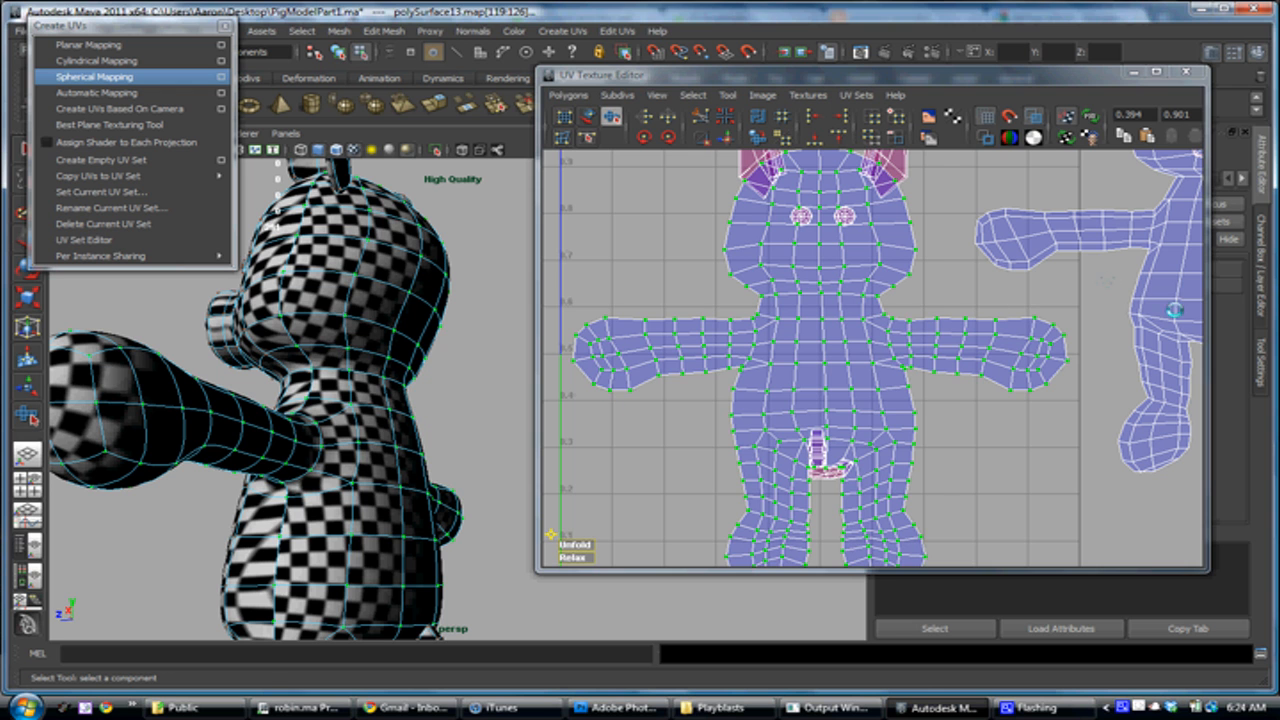
# Select the whole front body UV shell by growing the selection outward from a few of its UVs
pyautogui.click(1153, 331)
pyautogui.keyDown('alt'); pyautogui.moveTo(1139, 337); pyautogui.dragTo(885, 353, button='middle'); pyautogui.keyUp('alt')
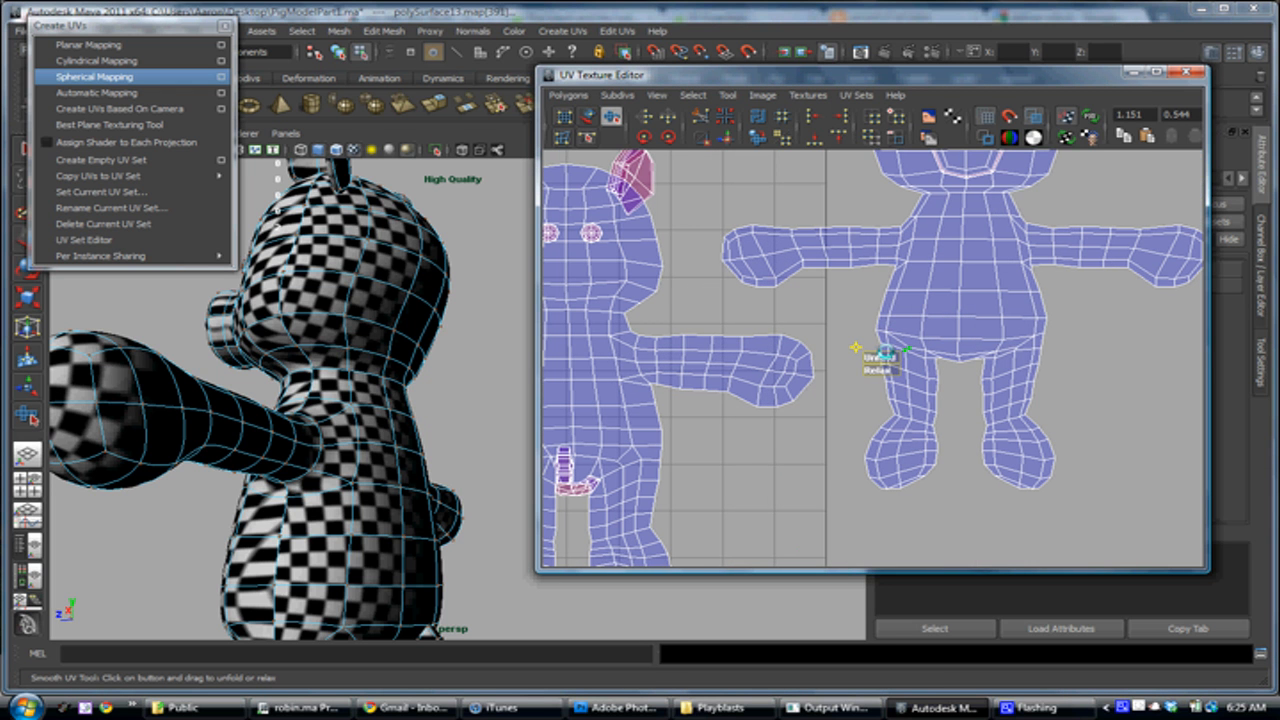
pyautogui.hotkey('shift', '.')
pyautogui.hotkey('shift', '.')
pyautogui.moveTo(885, 353); pyautogui.dragTo(936, 349, button='right')
pyautogui.moveTo(1053, 304); pyautogui.dragTo(960, 367)
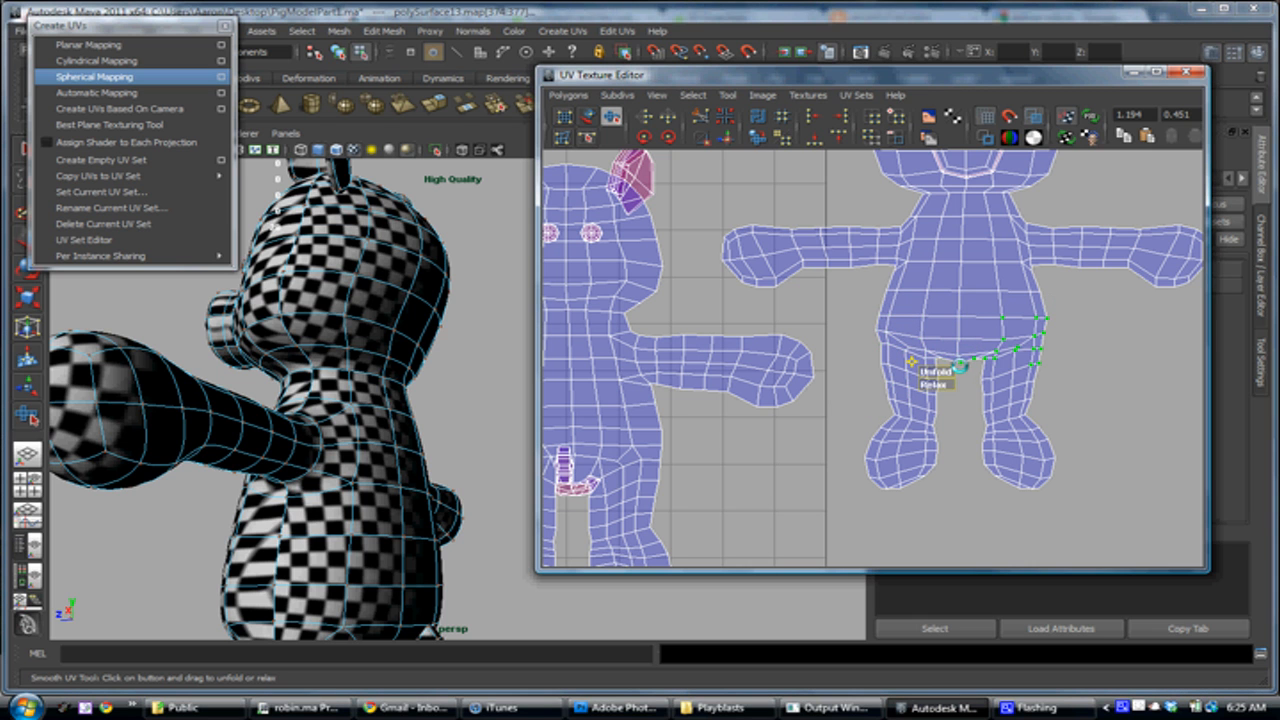
pyautogui.hotkey('shift', '.')
pyautogui.hotkey('shift', '.')
pyautogui.hotkey('shift', '.')
pyautogui.hotkey('shift', '.')
pyautogui.hotkey('shift', '.')
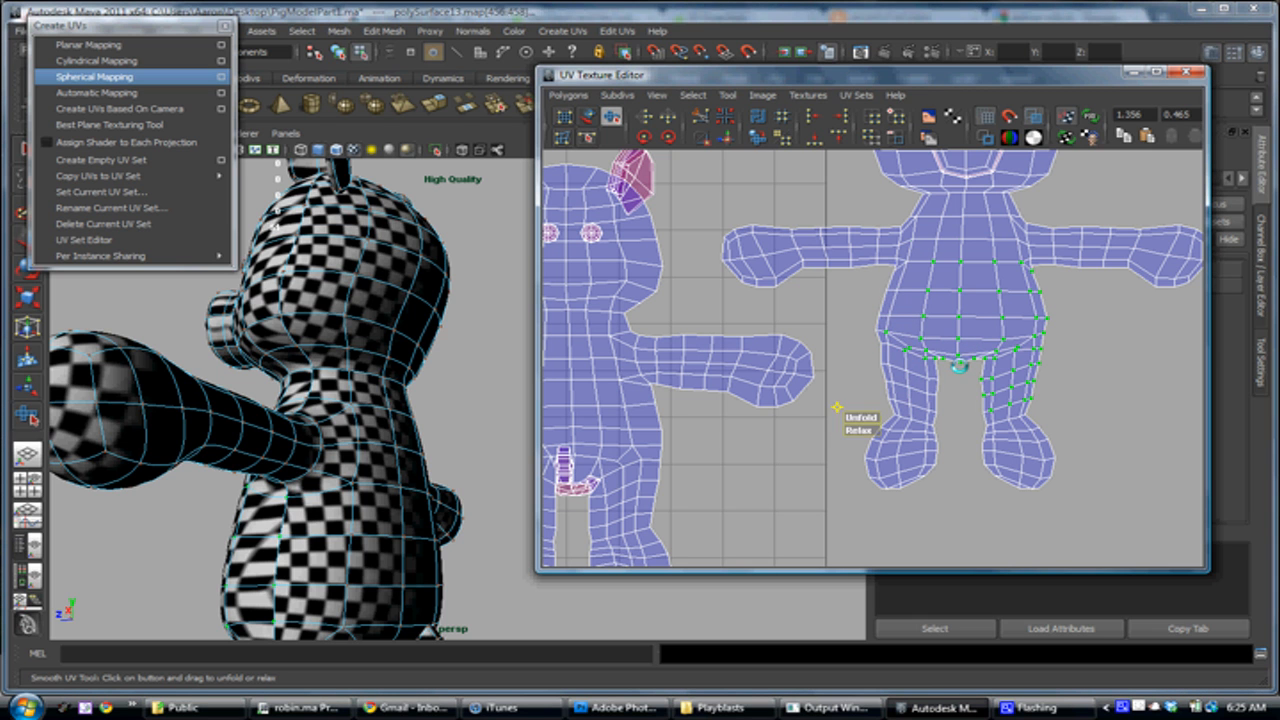
pyautogui.hotkey('shift', '.')
pyautogui.hotkey('shift', '.')
pyautogui.hotkey('shift', '.')
pyautogui.hotkey('shift', '.')
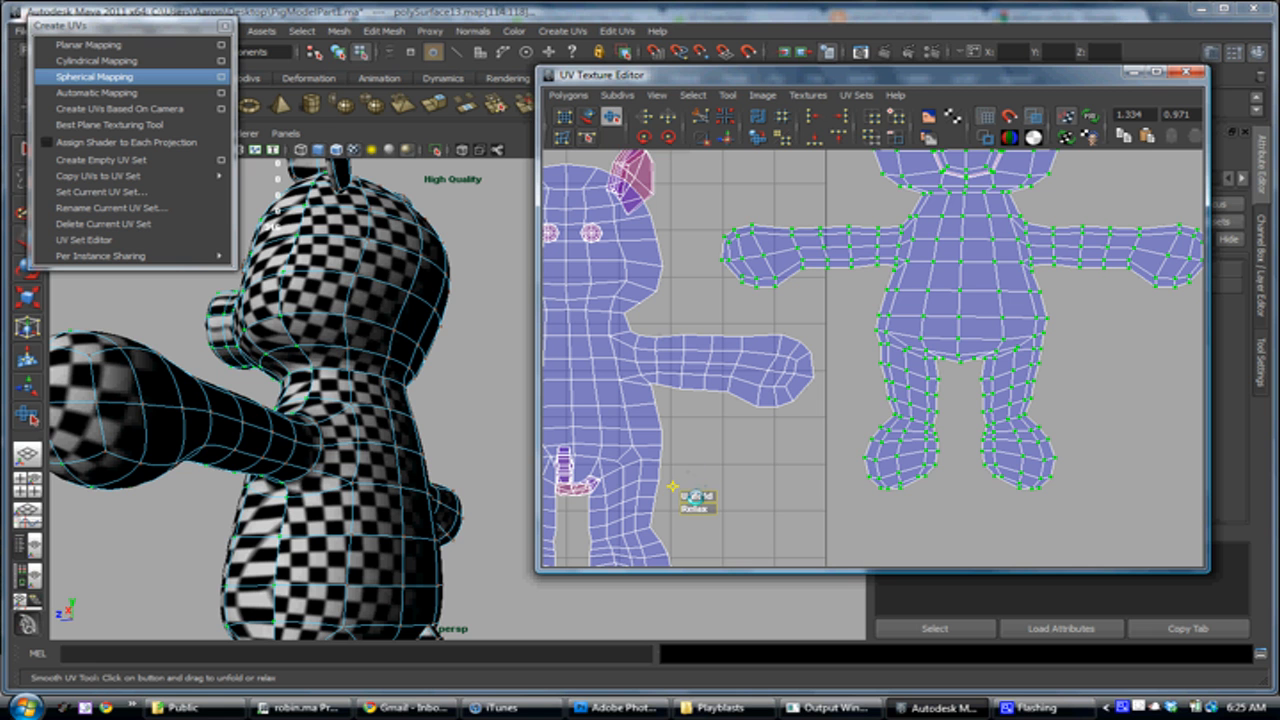
# Unfold the front body UV shell with the Smooth UV Tool and check the checker pattern on the pig's front
pyautogui.moveTo(690, 496); pyautogui.dragTo(756, 491)
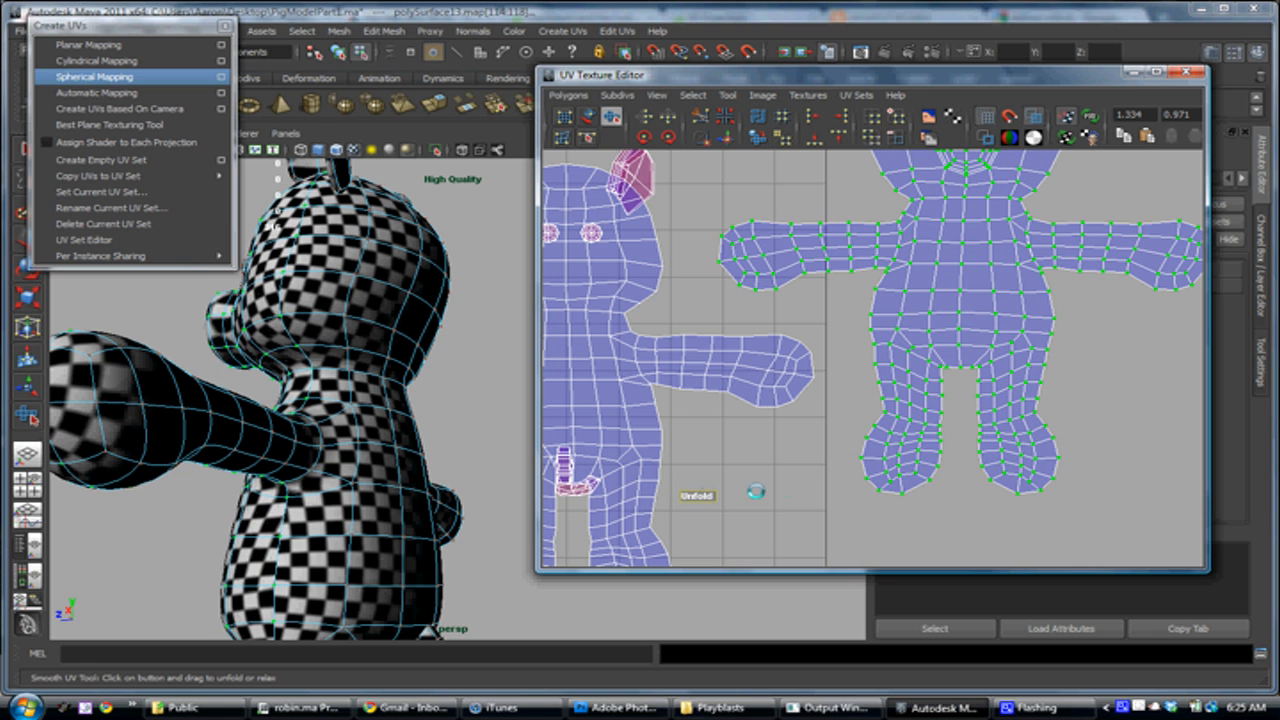
pyautogui.moveTo(991, 484); pyautogui.dragTo(995, 482)
pyautogui.keyDown('alt'); pyautogui.moveTo(418, 450); pyautogui.dragTo(449, 514); pyautogui.keyUp('alt')
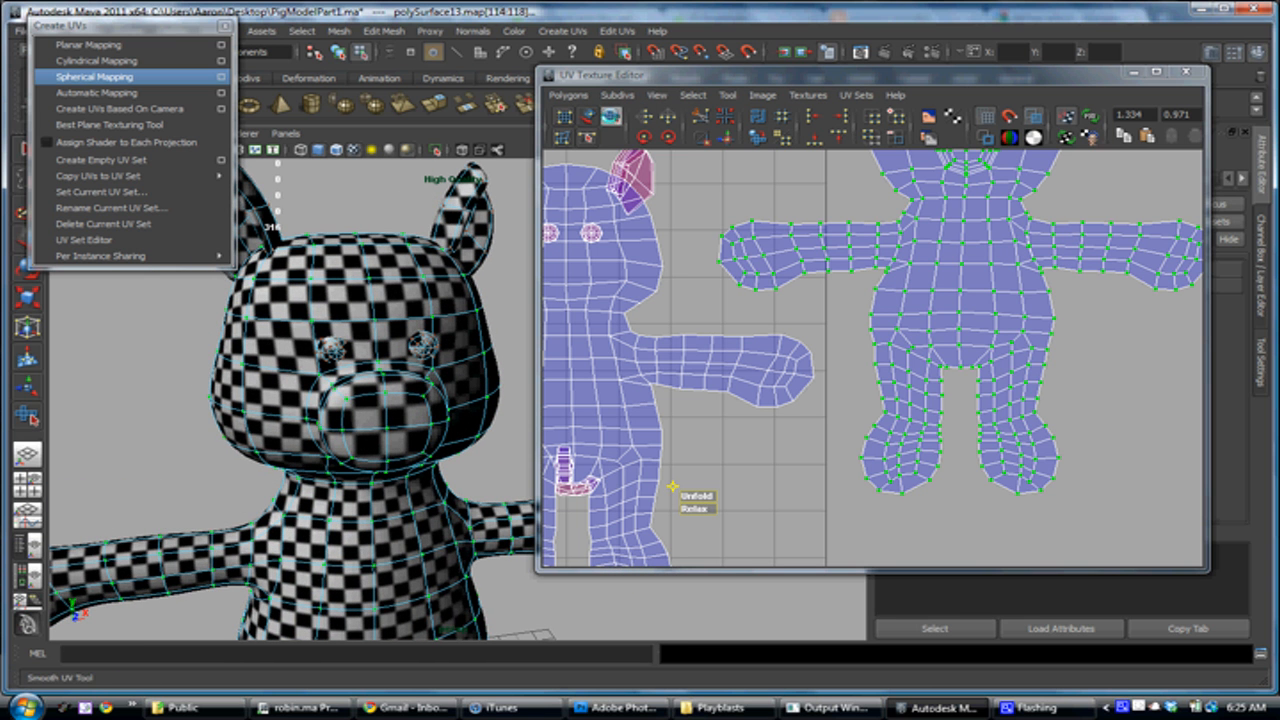
pyautogui.keyDown('alt'); pyautogui.moveTo(342, 610); pyautogui.dragTo(336, 370, button='middle'); pyautogui.keyUp('alt')
pyautogui.keyDown('alt'); pyautogui.moveTo(313, 430); pyautogui.dragTo(354, 473); pyautogui.keyUp('alt')
pyautogui.keyDown('alt'); pyautogui.moveTo(354, 473); pyautogui.dragTo(379, 502, button='right'); pyautogui.keyUp('alt')
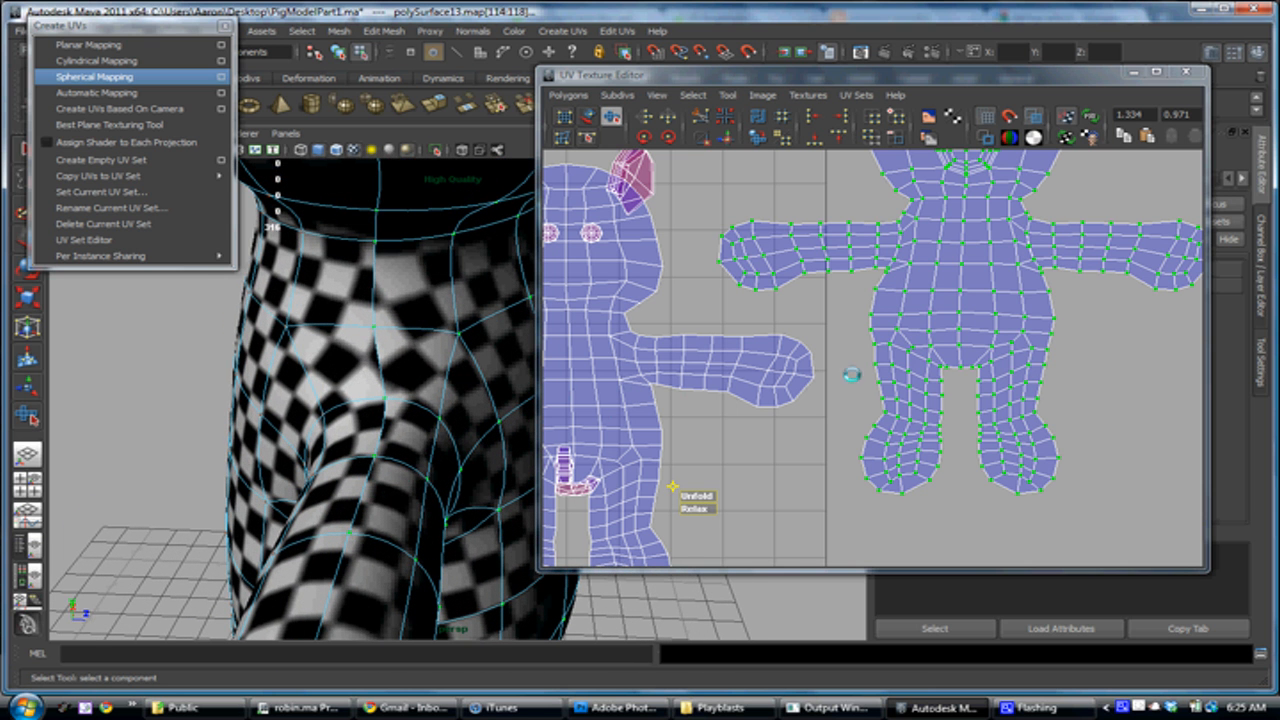
# Turn on the display of texture borders and inspect the seam along the pig's shoulder and arm
pyautogui.keyDown('alt'); pyautogui.moveTo(923, 420); pyautogui.dragTo(919, 392, button='middle'); pyautogui.keyUp('alt')
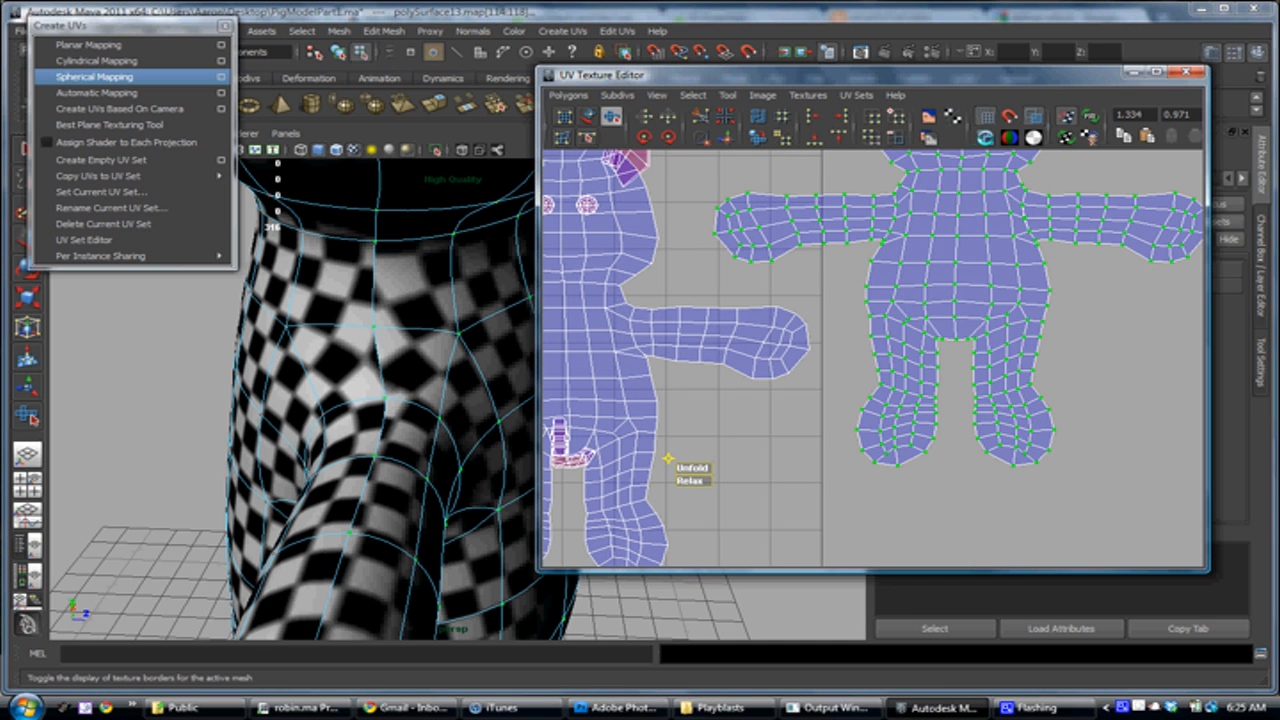
pyautogui.click(986, 137)
pyautogui.keyDown('alt'); pyautogui.moveTo(761, 312); pyautogui.dragTo(781, 351, button='middle'); pyautogui.keyUp('alt')
pyautogui.keyDown('alt'); pyautogui.moveTo(400, 466); pyautogui.dragTo(401, 464); pyautogui.keyUp('alt')
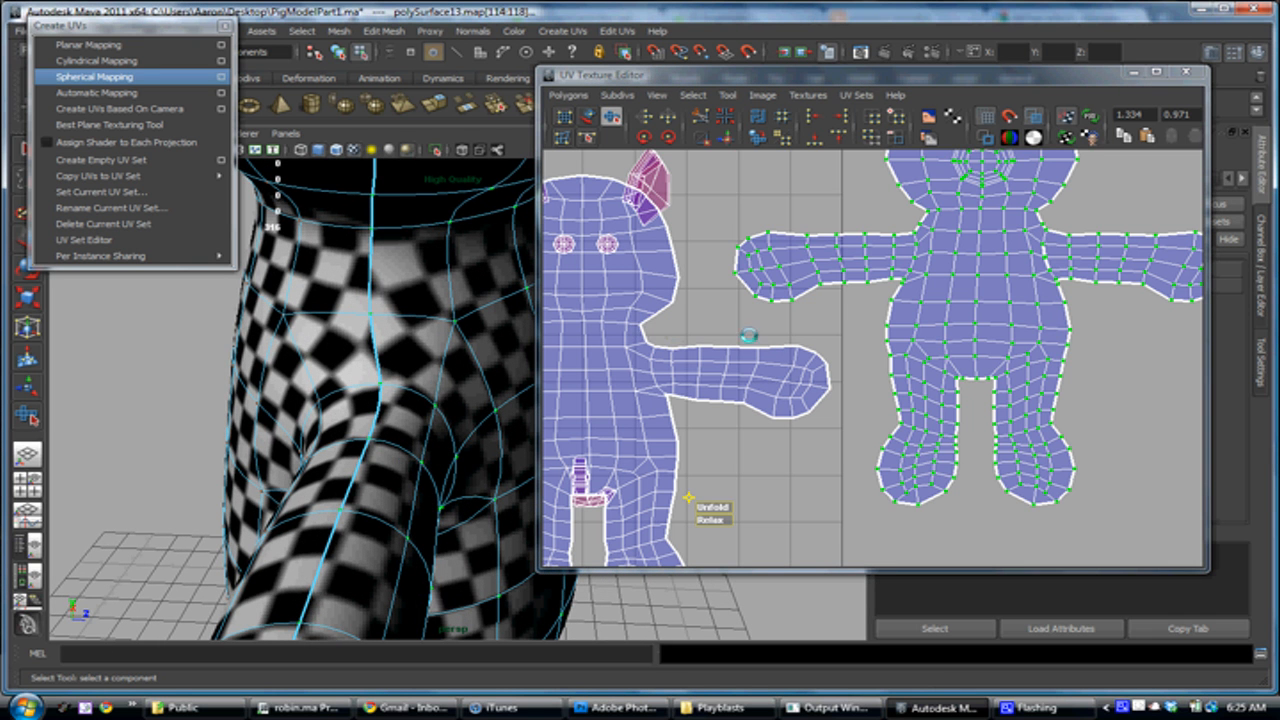
pyautogui.keyDown('alt'); pyautogui.moveTo(523, 389); pyautogui.dragTo(444, 231); pyautogui.keyUp('alt')
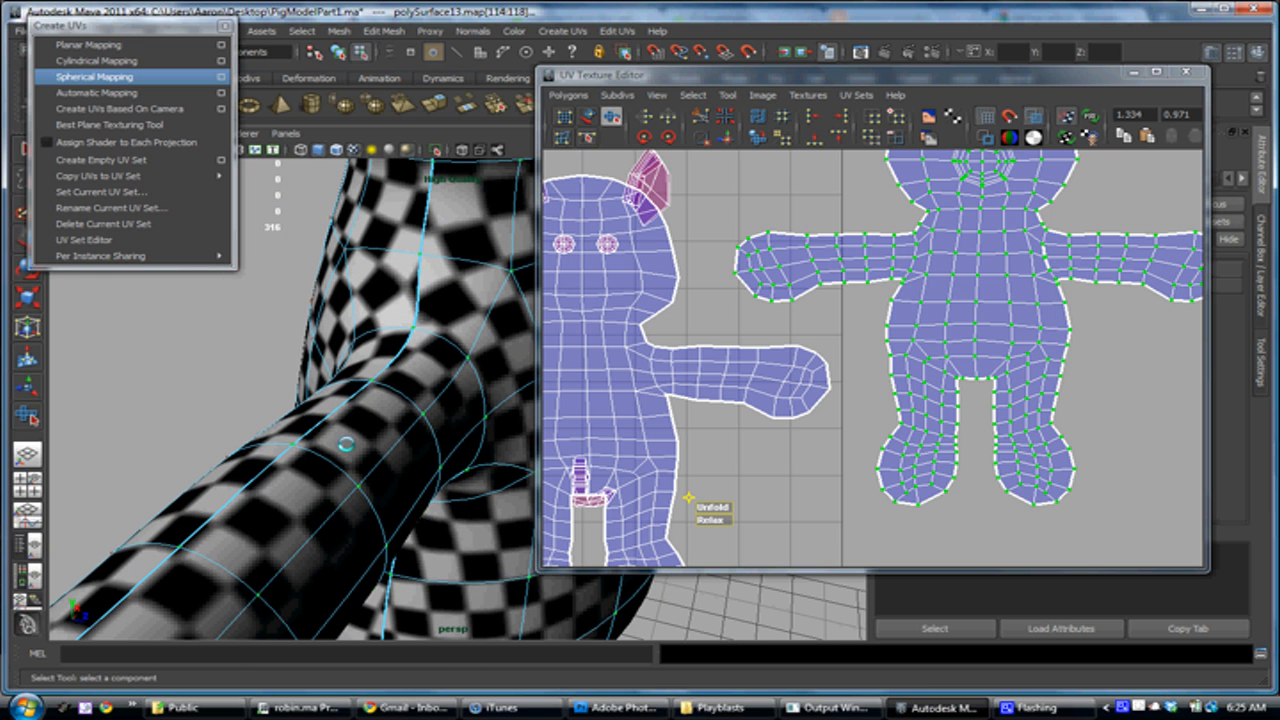
pyautogui.keyDown('alt'); pyautogui.moveTo(731, 392); pyautogui.dragTo(740, 394, button='middle'); pyautogui.keyUp('alt')
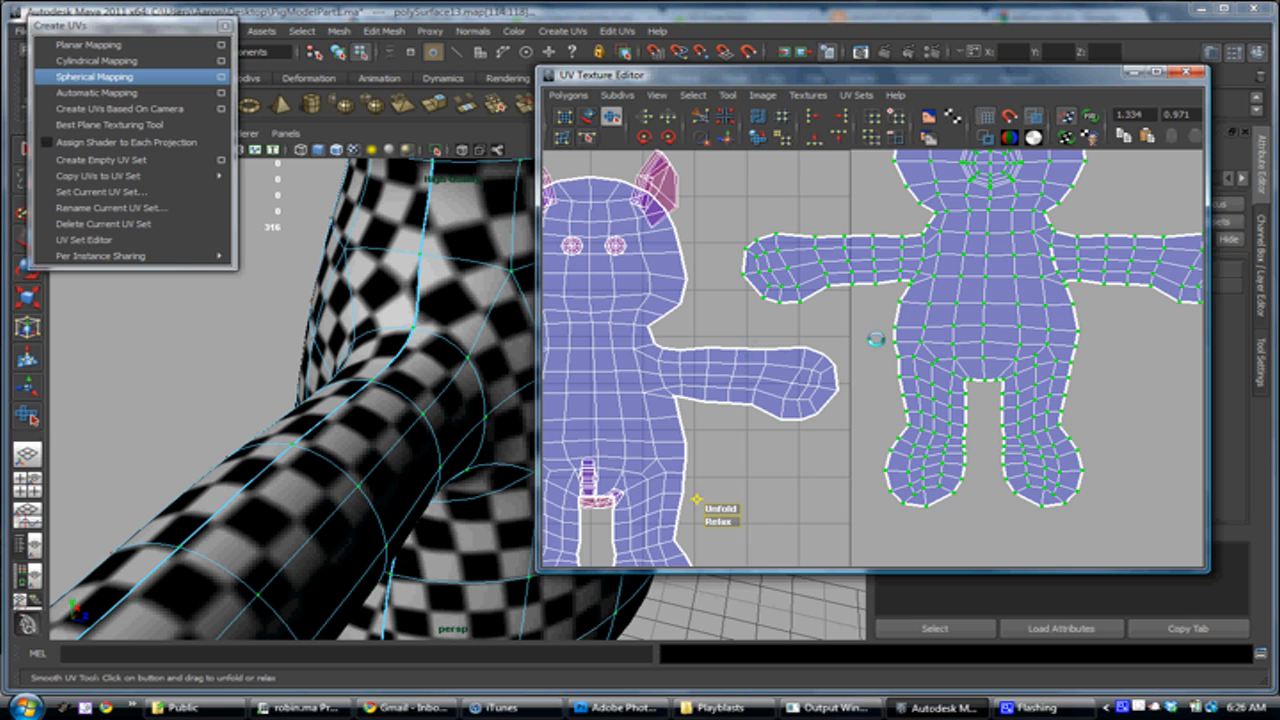
# Move the front body UV shell closer to the back shell, with its hand just above the back shell's arm
pyautogui.keyDown('alt'); pyautogui.moveTo(875, 340); pyautogui.dragTo(760, 385, button='middle'); pyautogui.keyUp('alt')
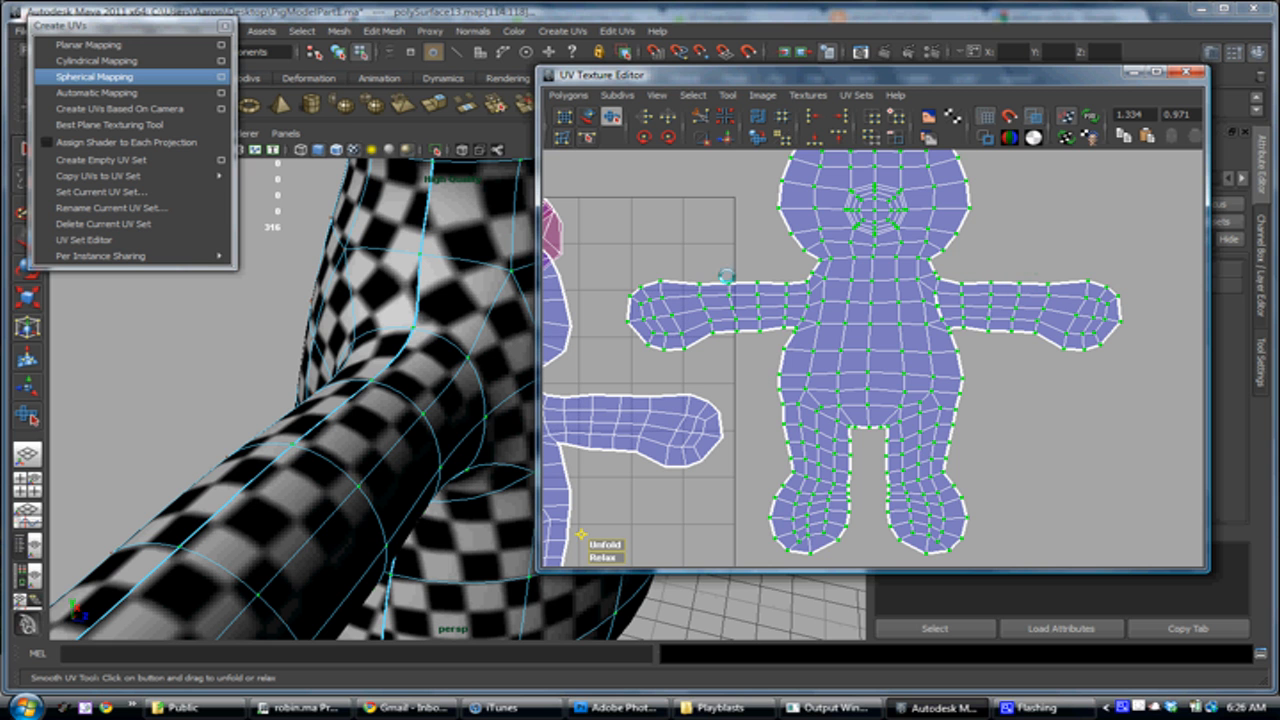
pyautogui.keyDown('alt'); pyautogui.moveTo(722, 283); pyautogui.dragTo(822, 270, button='middle'); pyautogui.keyUp('alt')
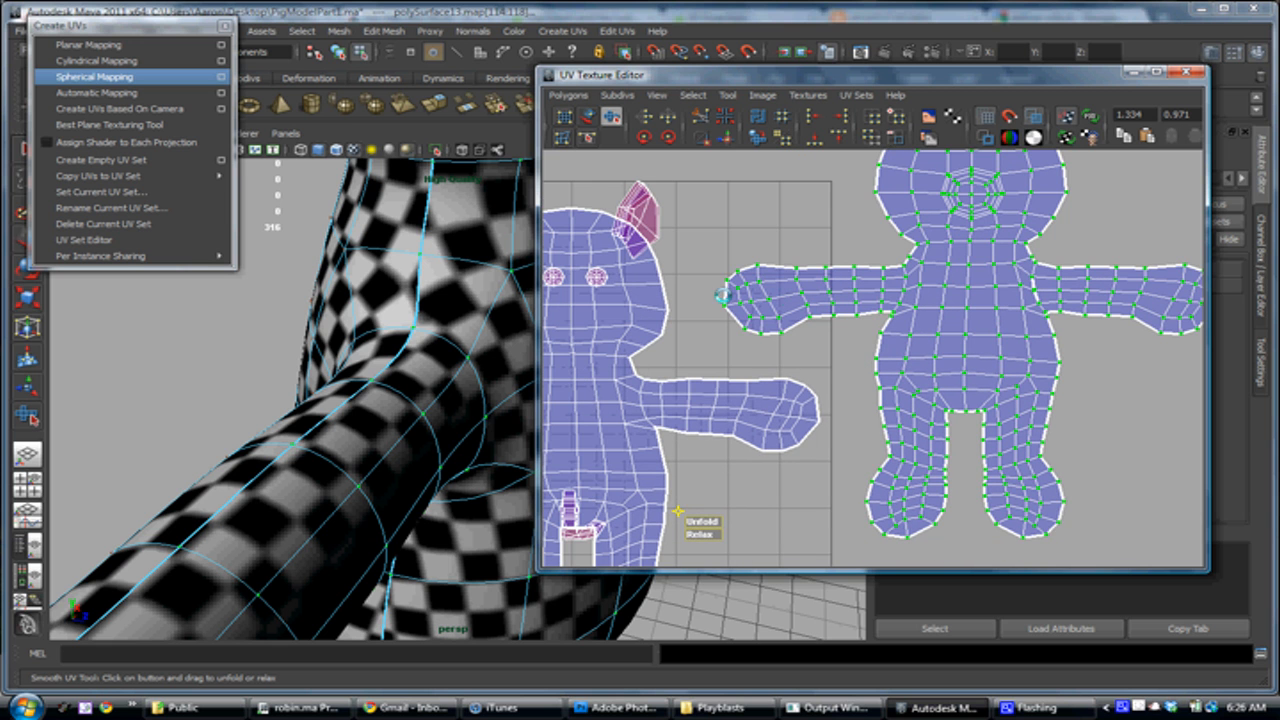
pyautogui.keyDown('alt'); pyautogui.moveTo(714, 387); pyautogui.dragTo(728, 383, button='middle'); pyautogui.keyUp('alt')
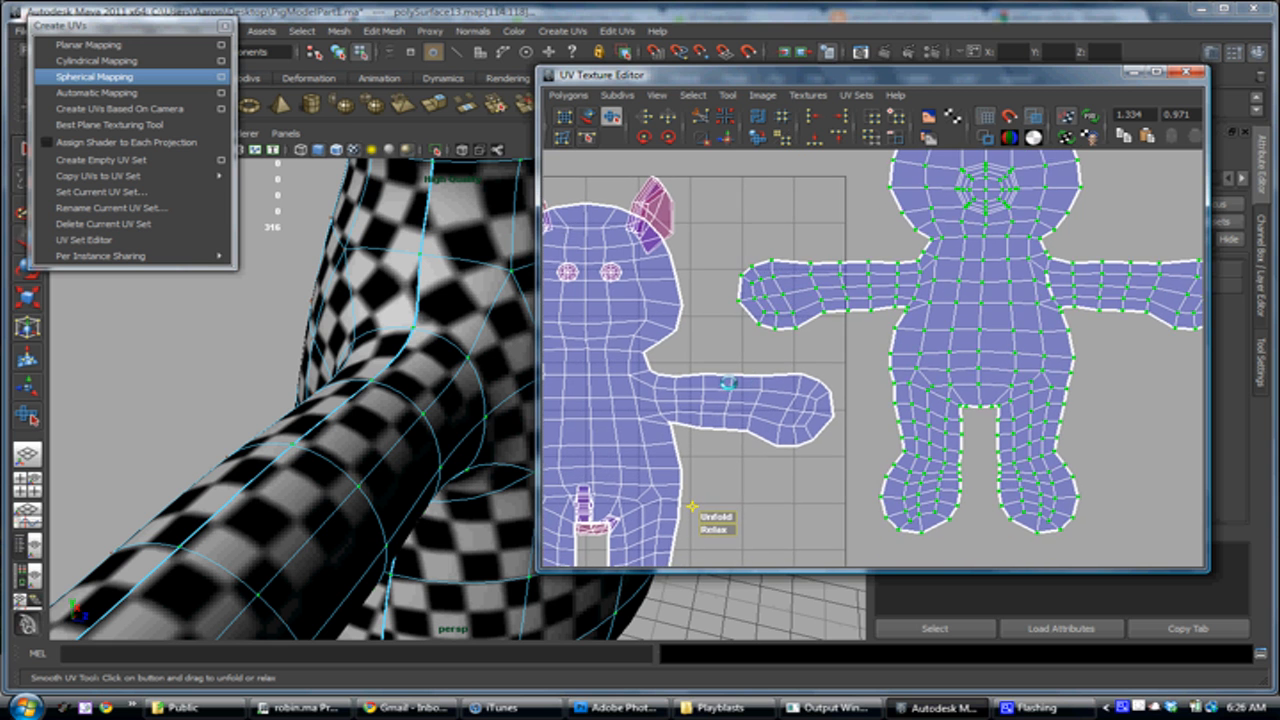
pyautogui.press('w')
pyautogui.moveTo(987, 313); pyautogui.dragTo(964, 353)
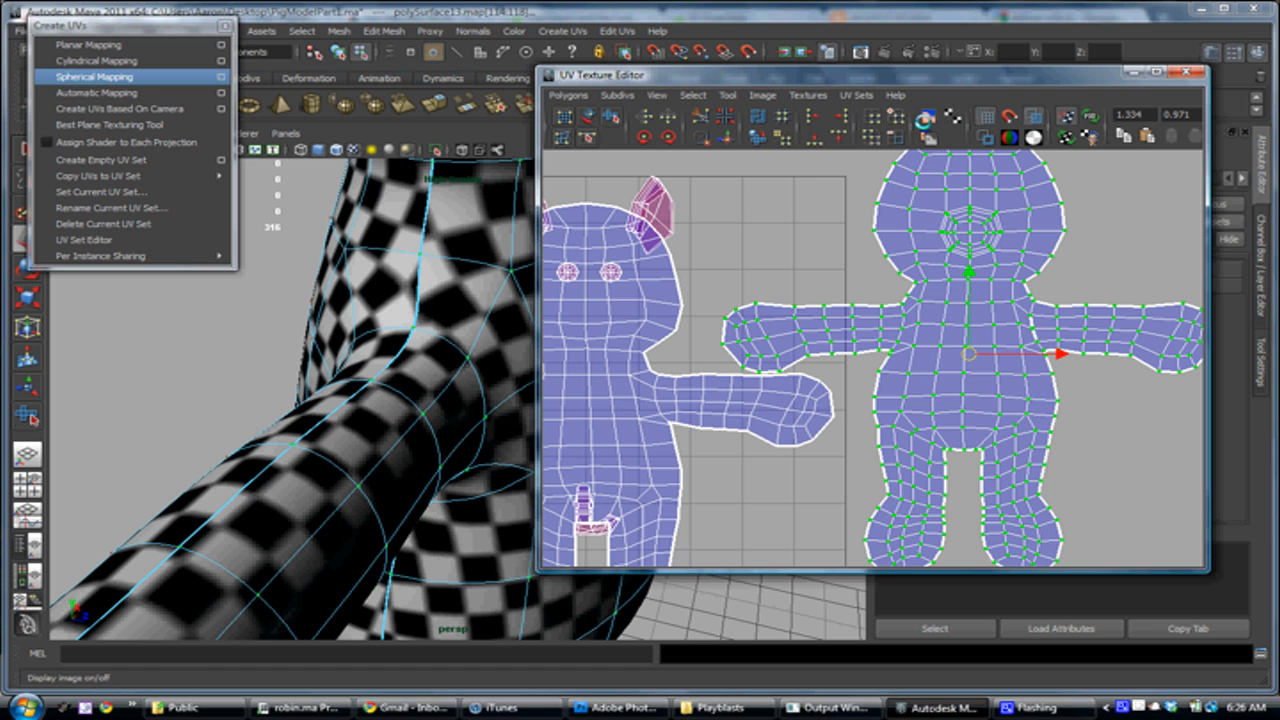
# Examine the gap between the front and back shells' arms with the checker image temporarily displayed behind the UVs
pyautogui.click(925, 119)
pyautogui.scroll(5, 743, 321)
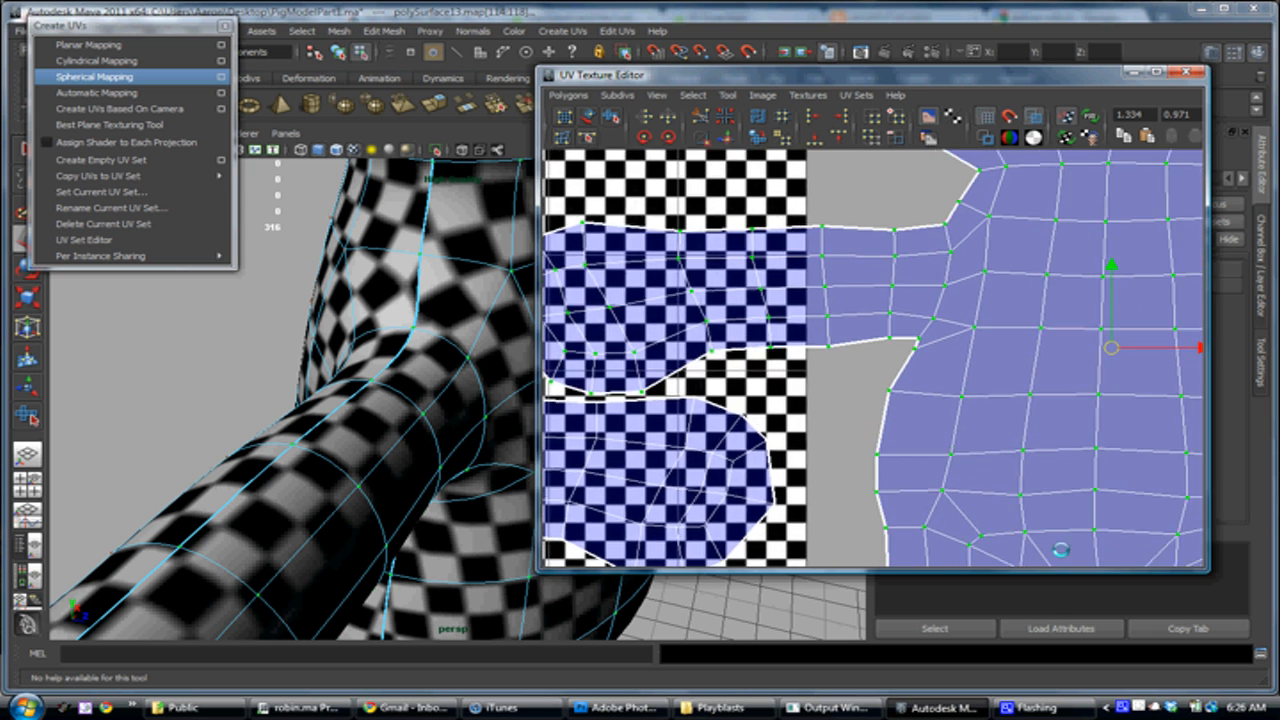
pyautogui.scroll(6, 743, 321)
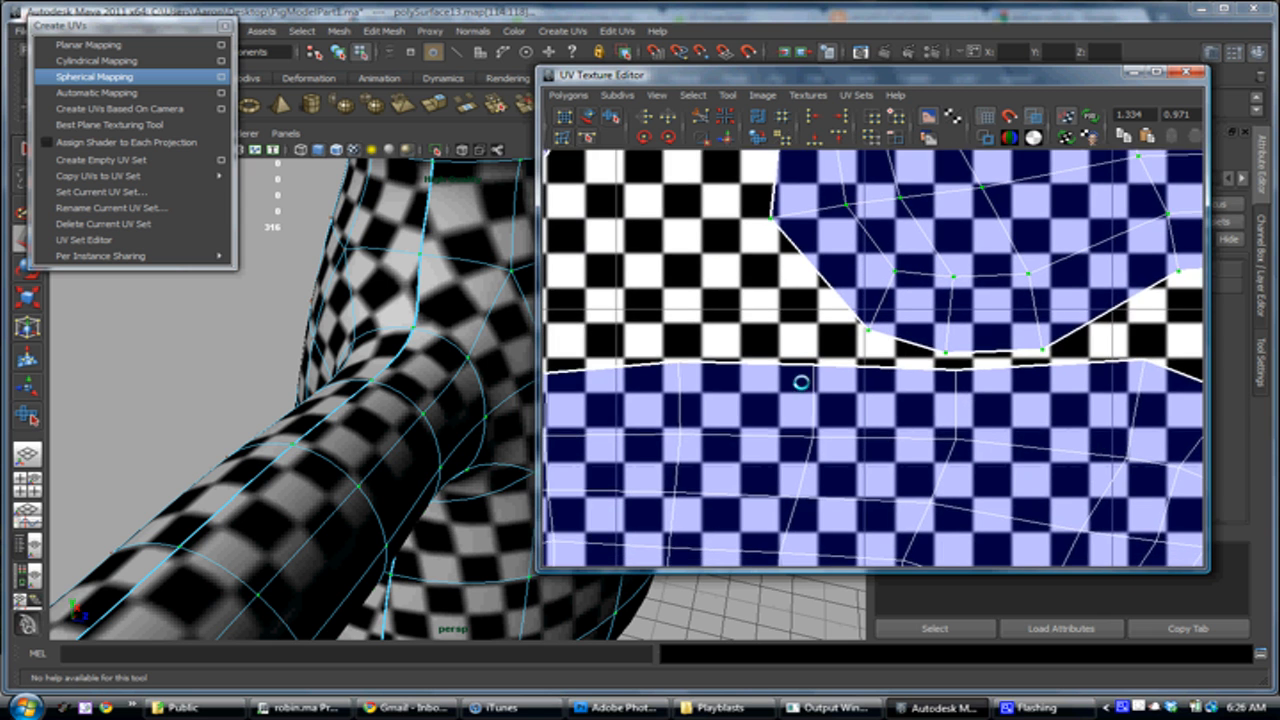
pyautogui.scroll(-5, 811, 374)
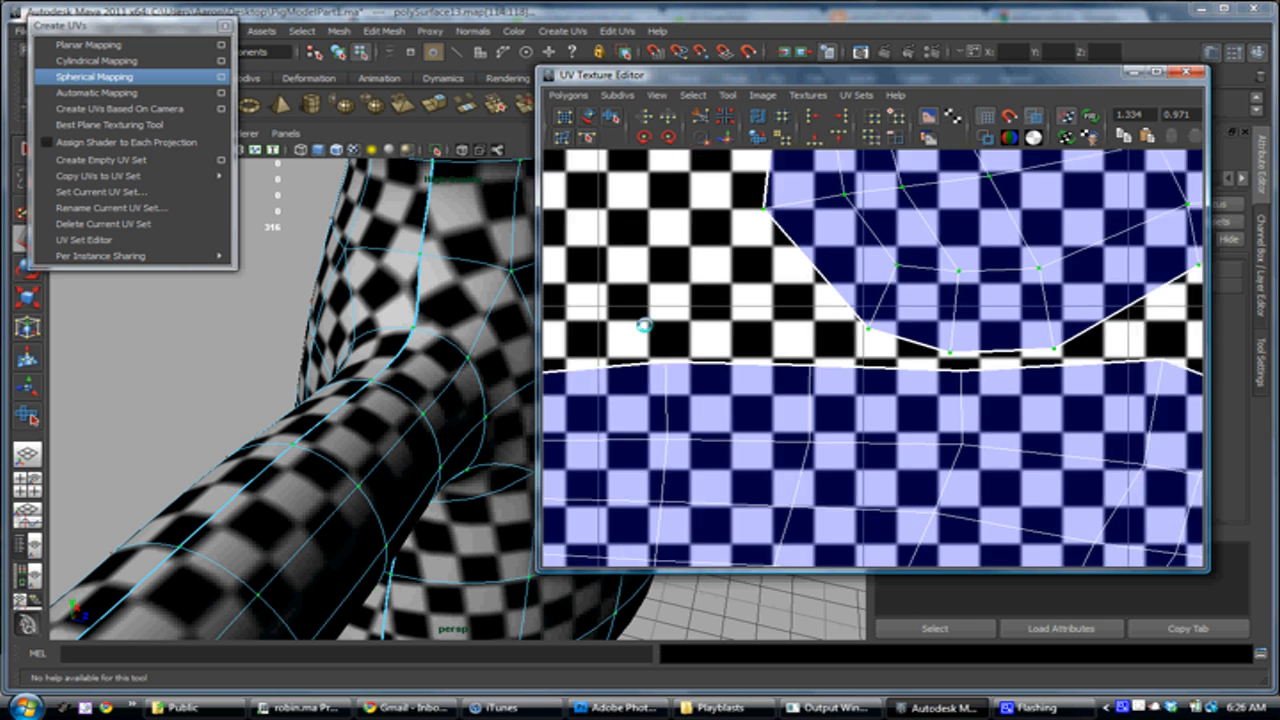
pyautogui.keyDown('alt'); pyautogui.moveTo(803, 362); pyautogui.dragTo(765, 375, button='middle'); pyautogui.keyUp('alt')
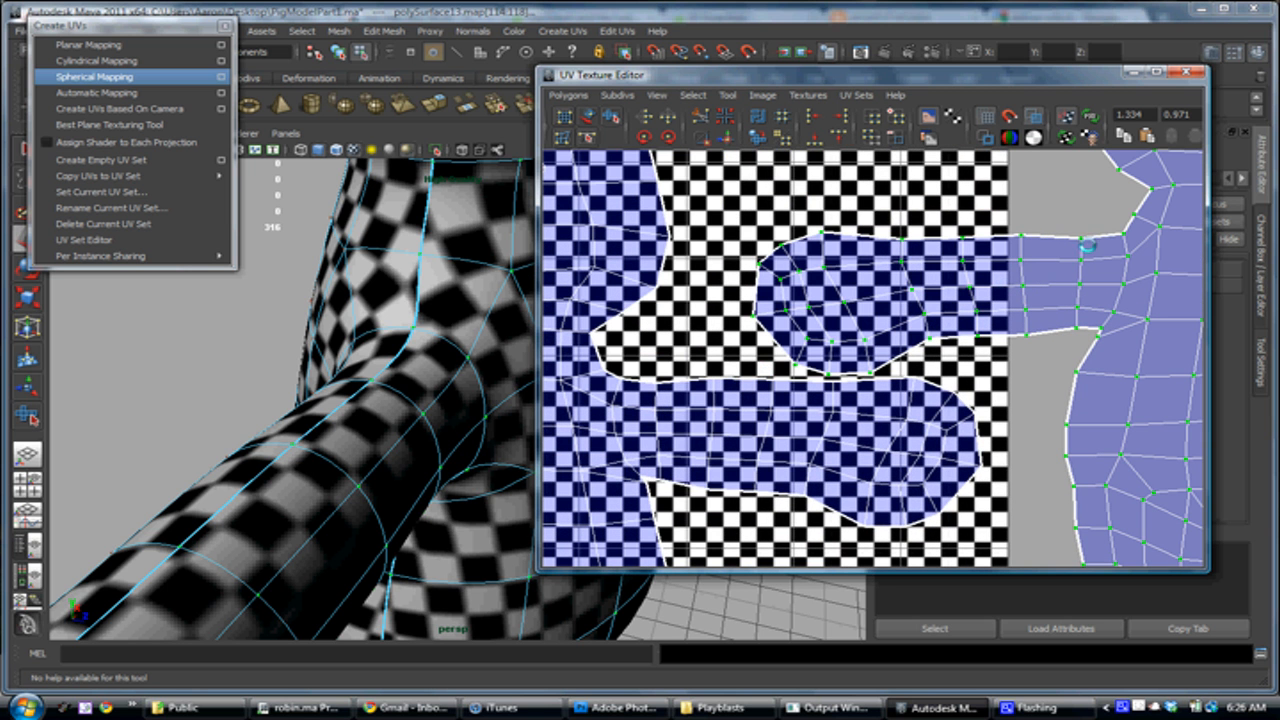
pyautogui.keyDown('alt'); pyautogui.moveTo(882, 390); pyautogui.dragTo(564, 357, button='right'); pyautogui.keyUp('alt')
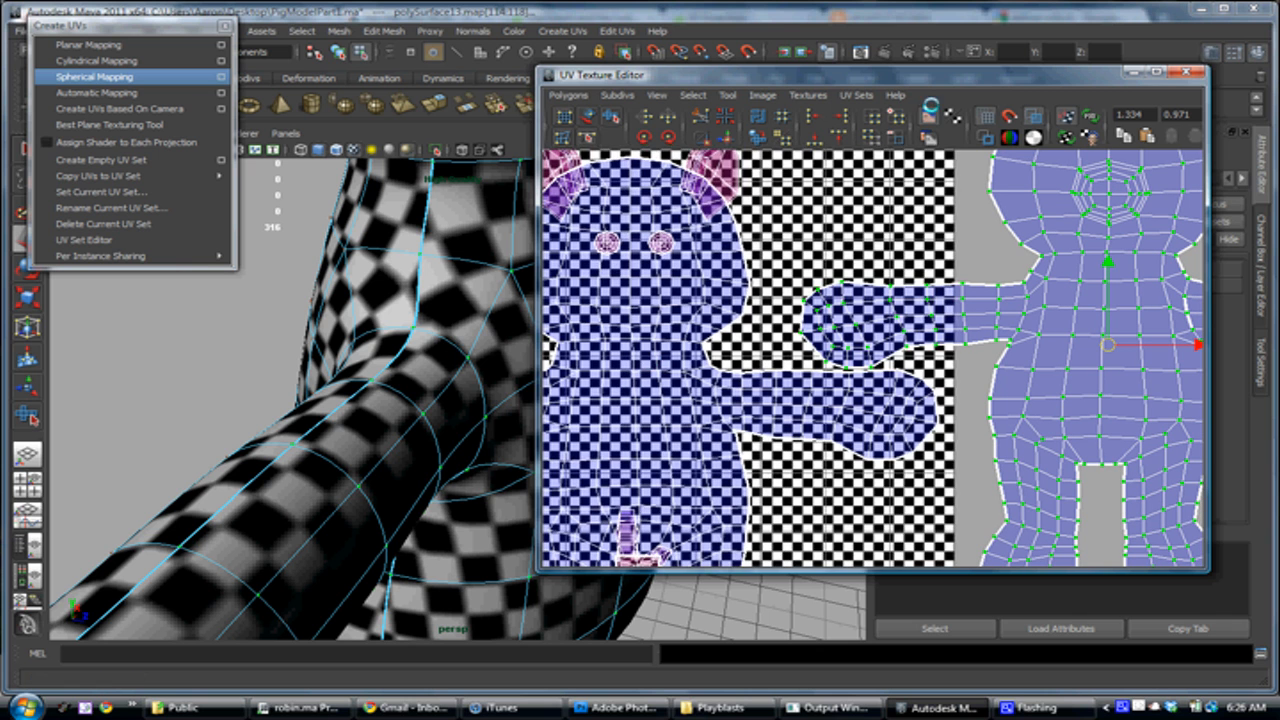
pyautogui.click(928, 107)
# Move the front body UV shell further toward the back shell so that their adjacent arms overlap
pyautogui.keyDown('alt'); pyautogui.moveTo(385, 426); pyautogui.dragTo(230, 387, button='right'); pyautogui.keyUp('alt')
pyautogui.keyDown('alt'); pyautogui.moveTo(420, 392); pyautogui.dragTo(335, 530, button='middle'); pyautogui.keyUp('alt')
pyautogui.keyDown('alt'); pyautogui.moveTo(880, 383); pyautogui.dragTo(742, 349, button='right'); pyautogui.keyUp('alt')
pyautogui.keyDown('alt'); pyautogui.moveTo(749, 350); pyautogui.dragTo(750, 384, button='middle'); pyautogui.keyUp('alt')
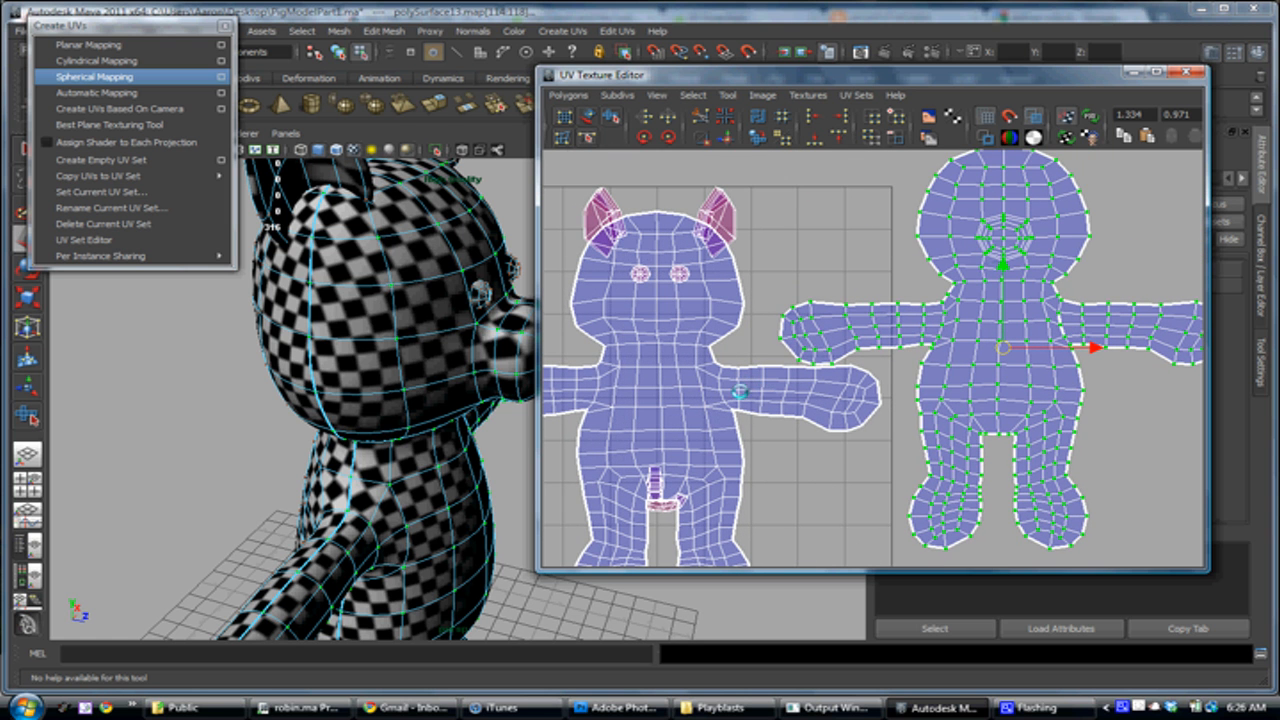
pyautogui.keyDown('alt'); pyautogui.moveTo(992, 392); pyautogui.dragTo(912, 439, button='middle'); pyautogui.keyUp('alt')
pyautogui.keyDown('alt'); pyautogui.moveTo(772, 397); pyautogui.dragTo(795, 341, button='middle'); pyautogui.keyUp('alt')
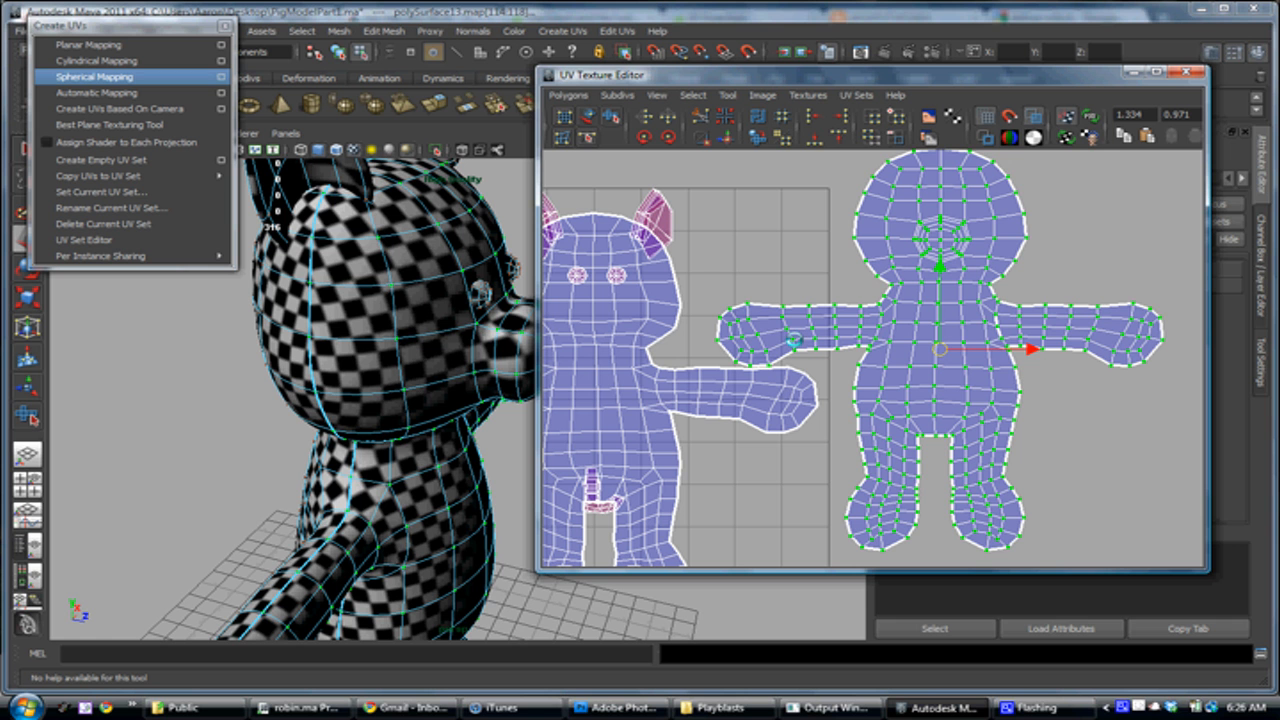
pyautogui.keyDown('alt'); pyautogui.moveTo(774, 328); pyautogui.dragTo(846, 381, button='right'); pyautogui.keyUp('alt')
pyautogui.keyDown('alt'); pyautogui.moveTo(846, 381); pyautogui.dragTo(777, 372, button='middle'); pyautogui.keyUp('alt')
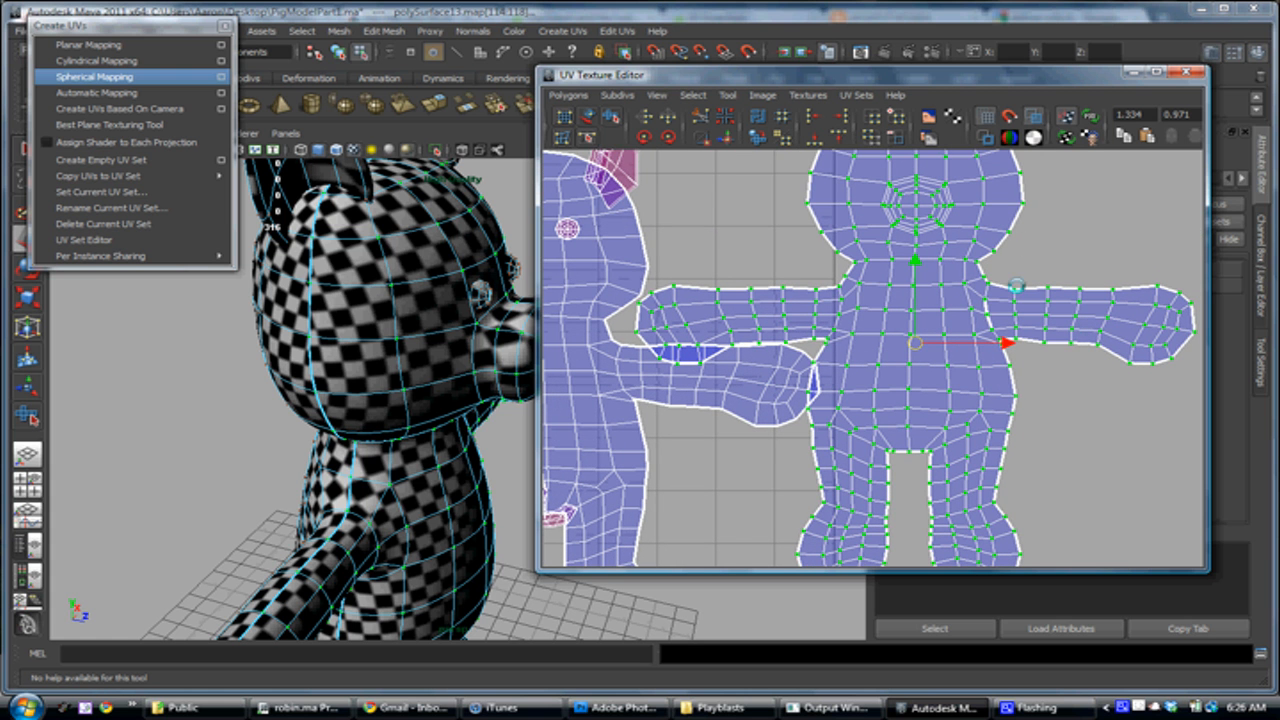
pyautogui.keyDown('alt'); pyautogui.moveTo(817, 321); pyautogui.dragTo(997, 398, button='right'); pyautogui.keyUp('alt')
# Examine the UV seam and checker pattern where the pig's arm meets its body
pyautogui.keyDown('alt'); pyautogui.moveTo(369, 529); pyautogui.dragTo(308, 490); pyautogui.keyUp('alt')
pyautogui.keyDown('alt'); pyautogui.moveTo(308, 490); pyautogui.dragTo(434, 494, button='middle'); pyautogui.keyUp('alt')
pyautogui.keyDown('alt'); pyautogui.moveTo(434, 494); pyautogui.dragTo(535, 499, button='right'); pyautogui.keyUp('alt')
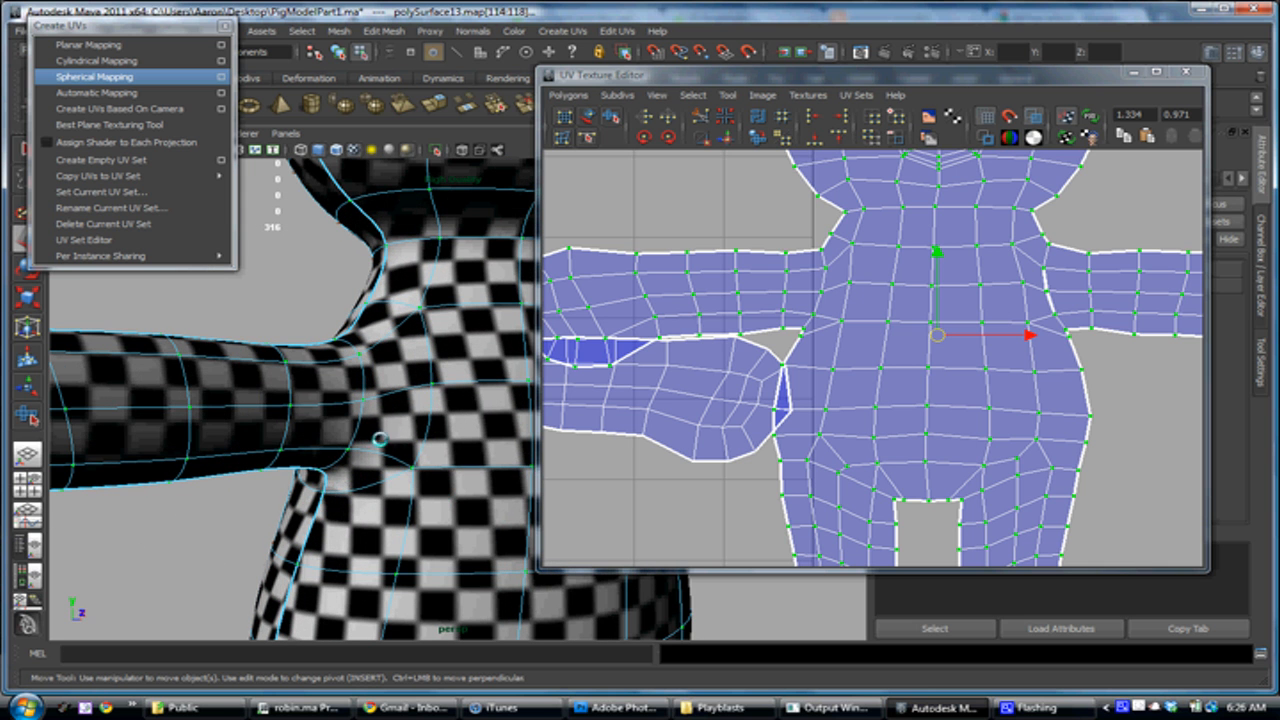
pyautogui.rightClick(343, 397)
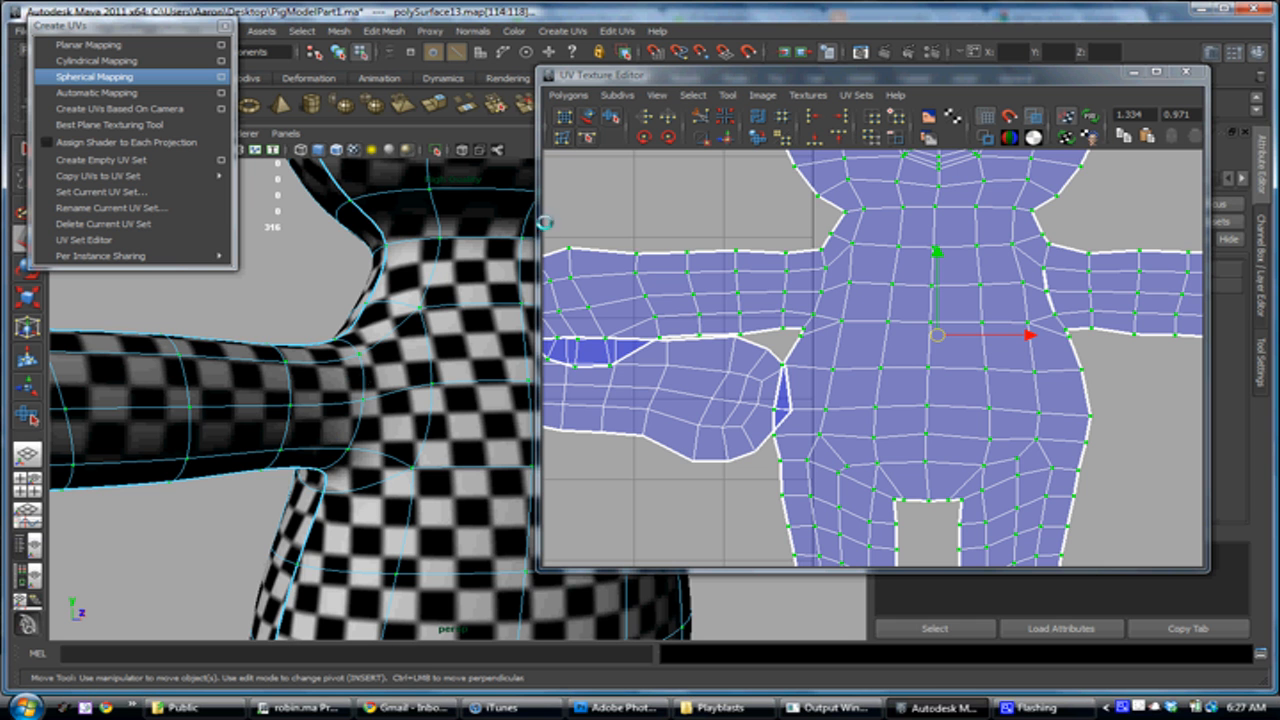
# Cut the UVs along the edge loop where one of the pig's arms meets its body
pyautogui.doubleClick(363, 379)
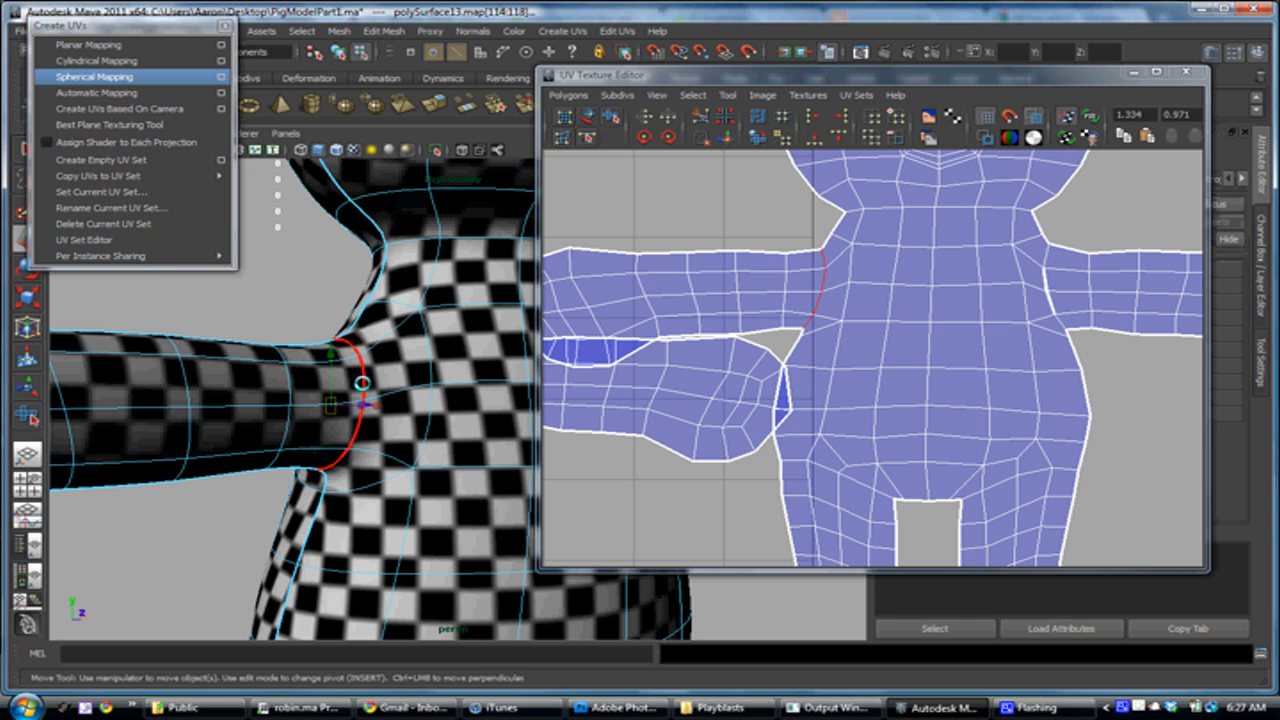
pyautogui.moveTo(337, 423)
pyautogui.keyDown('alt'); pyautogui.mouseDown()
pyautogui.moveTo(408, 466)
pyautogui.moveTo(327, 412)
pyautogui.mouseUp(); pyautogui.keyUp('alt')
pyautogui.keyDown('alt'); pyautogui.moveTo(327, 412); pyautogui.dragTo(158, 343, button='middle'); pyautogui.keyUp('alt')
pyautogui.keyDown('alt'); pyautogui.moveTo(158, 343); pyautogui.dragTo(330, 440); pyautogui.keyUp('alt')
pyautogui.keyDown('alt'); pyautogui.moveTo(330, 440); pyautogui.dragTo(204, 466, button='middle'); pyautogui.keyUp('alt')
pyautogui.keyDown('alt'); pyautogui.moveTo(204, 466); pyautogui.dragTo(204, 411); pyautogui.keyUp('alt')
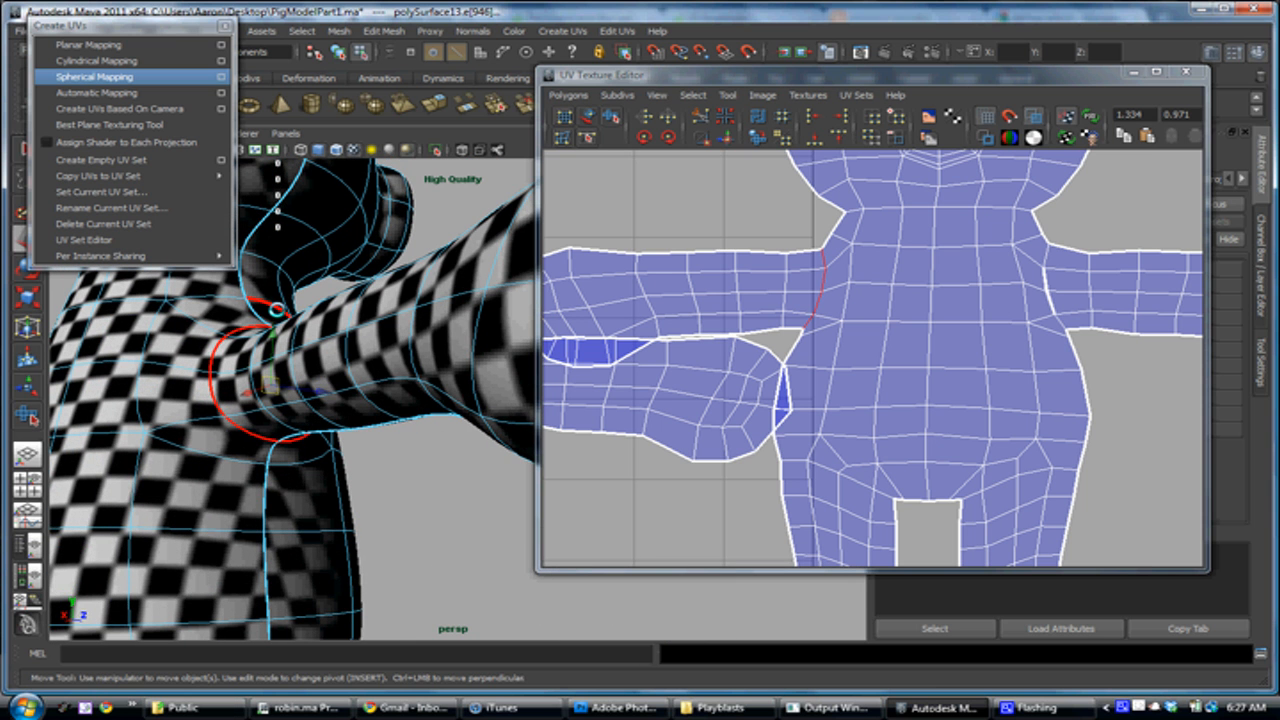
pyautogui.keyDown('alt'); pyautogui.moveTo(894, 270); pyautogui.dragTo(883, 360, button='middle'); pyautogui.keyUp('alt')
pyautogui.keyDown('alt'); pyautogui.moveTo(883, 360); pyautogui.dragTo(782, 371, button='right'); pyautogui.keyUp('alt')
pyautogui.keyDown('alt'); pyautogui.moveTo(782, 371); pyautogui.dragTo(870, 364, button='middle'); pyautogui.keyUp('alt')
pyautogui.keyDown('alt'); pyautogui.moveTo(721, 444); pyautogui.dragTo(811, 456, button='middle'); pyautogui.keyUp('alt')
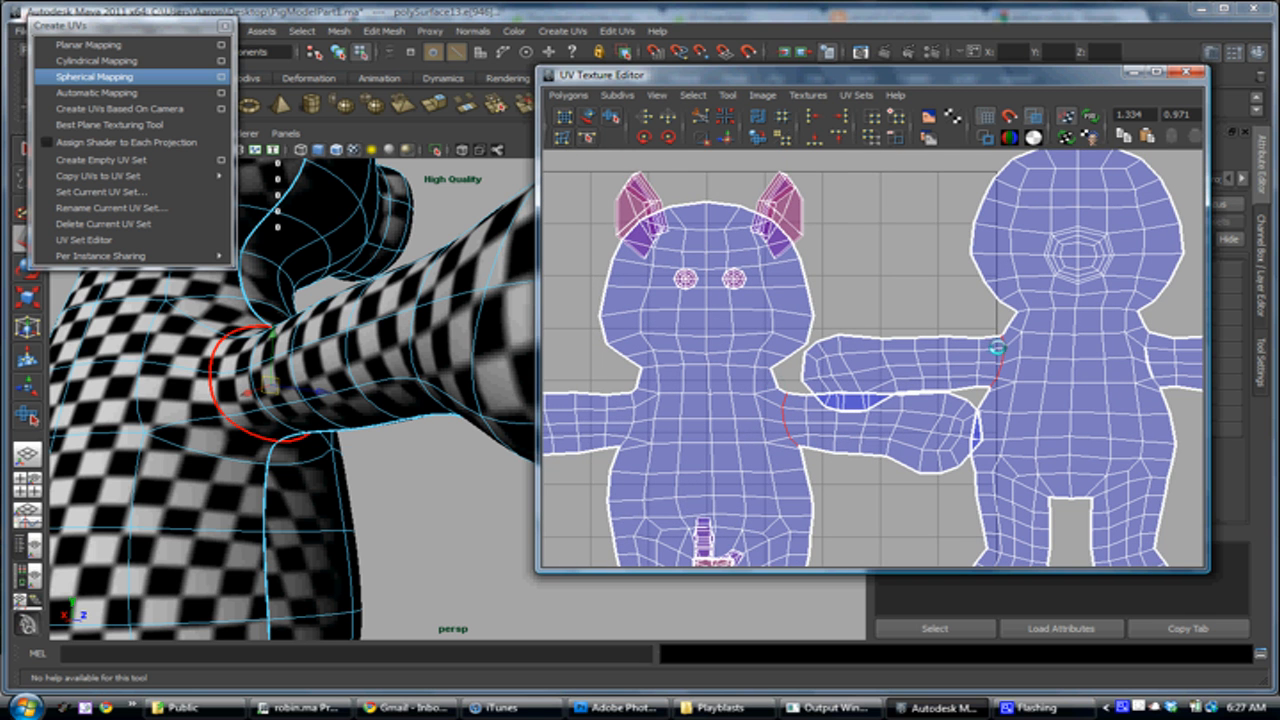
pyautogui.keyDown('alt'); pyautogui.moveTo(996, 346); pyautogui.dragTo(925, 343, button='middle'); pyautogui.keyUp('alt')
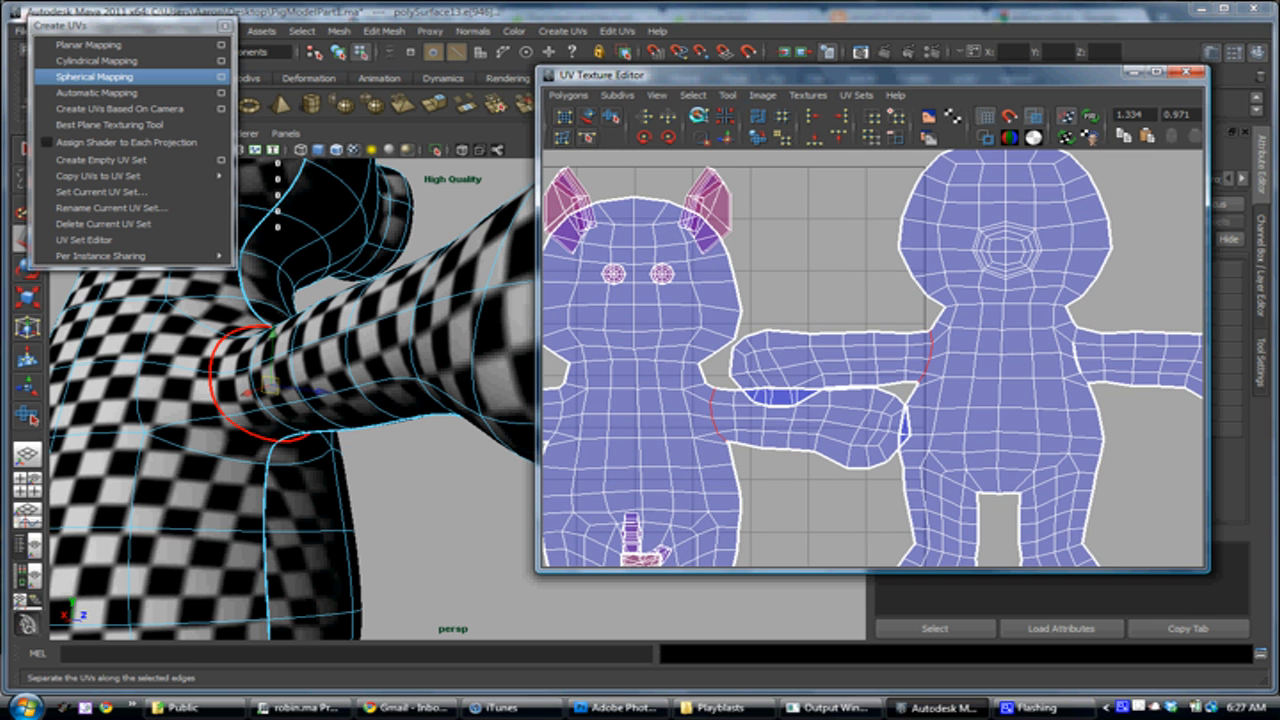
pyautogui.click(699, 116)
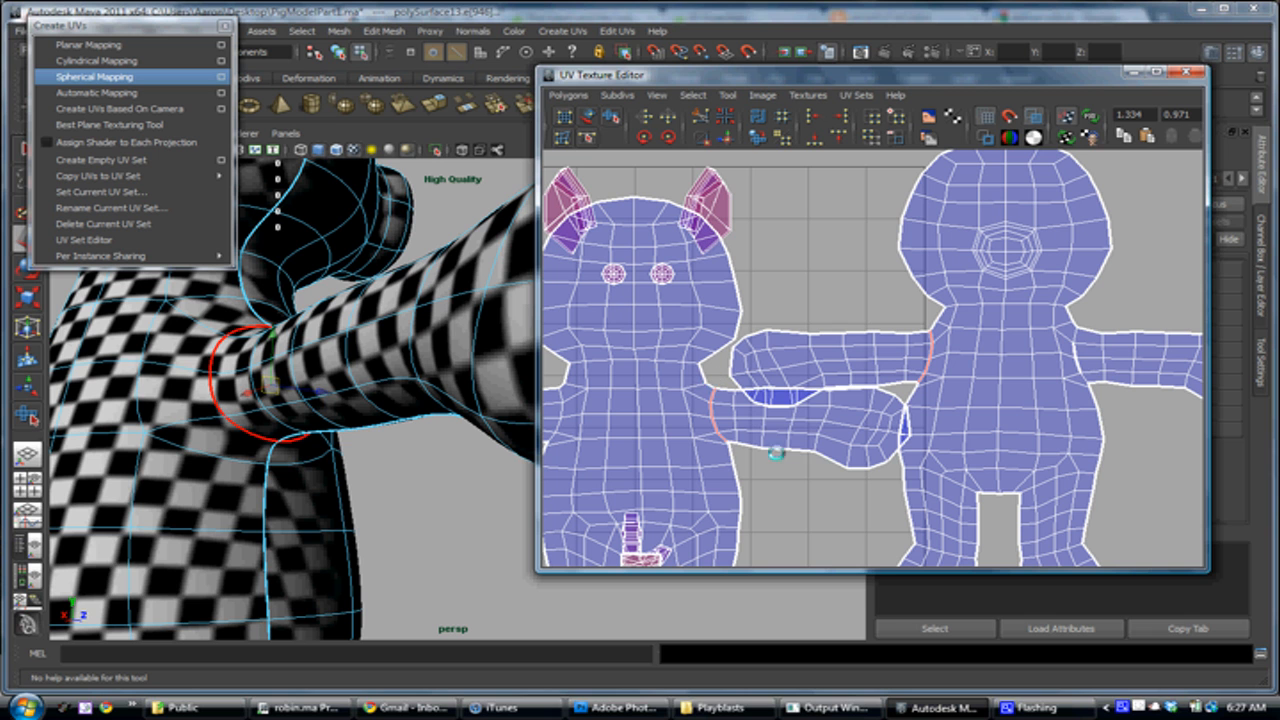
# Select the detached arm piece of the front UV shell and move it to the empty area beyond the front body's foot
pyautogui.moveTo(794, 393); pyautogui.dragTo(857, 387, button='right')
pyautogui.moveTo(882, 350); pyautogui.dragTo(835, 399)
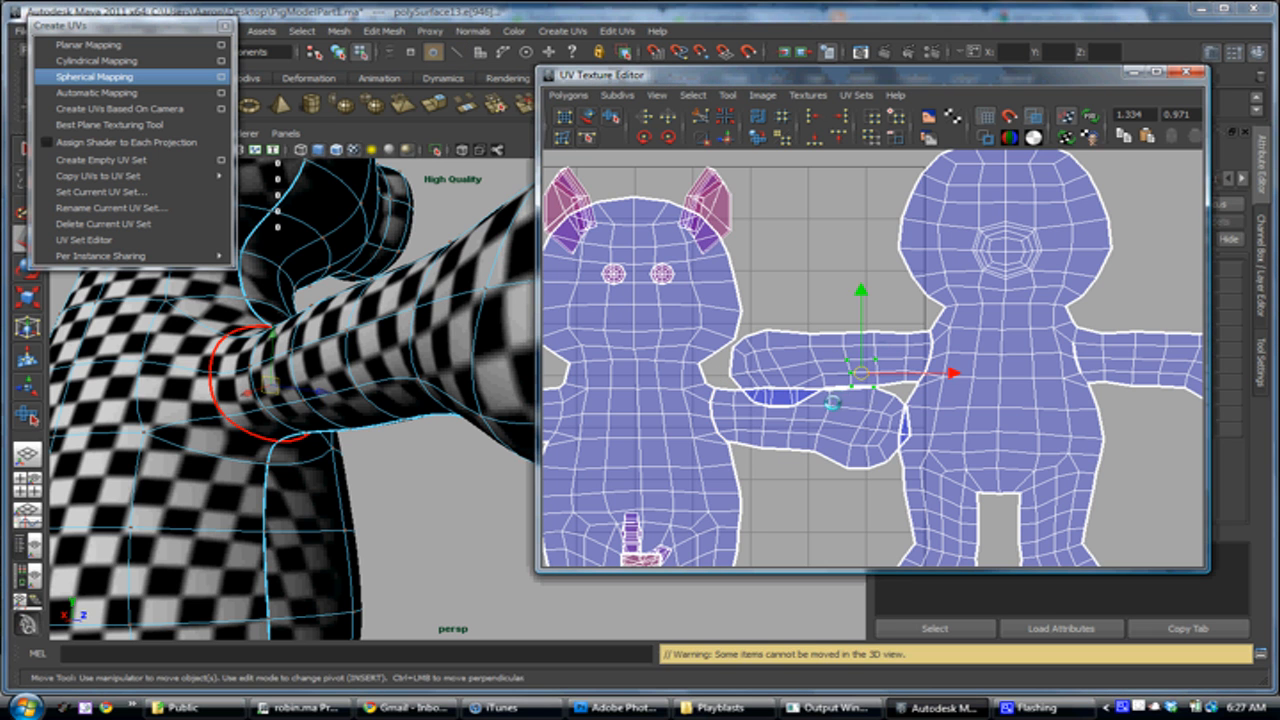
pyautogui.moveTo(885, 332); pyautogui.dragTo(857, 345)
pyautogui.hotkey('shift', '.')
pyautogui.hotkey('shift', '.')
pyautogui.hotkey('shift', '.')
pyautogui.hotkey('shift', '.')
pyautogui.hotkey('shift', '.')
pyautogui.keyDown('alt'); pyautogui.moveTo(942, 411); pyautogui.dragTo(832, 338, button='right'); pyautogui.keyUp('alt')
pyautogui.moveTo(850, 364); pyautogui.dragTo(1110, 485)
# Select the detached arm piece of the back UV shell and move it just above the other detached arm piece
pyautogui.click(850, 380)
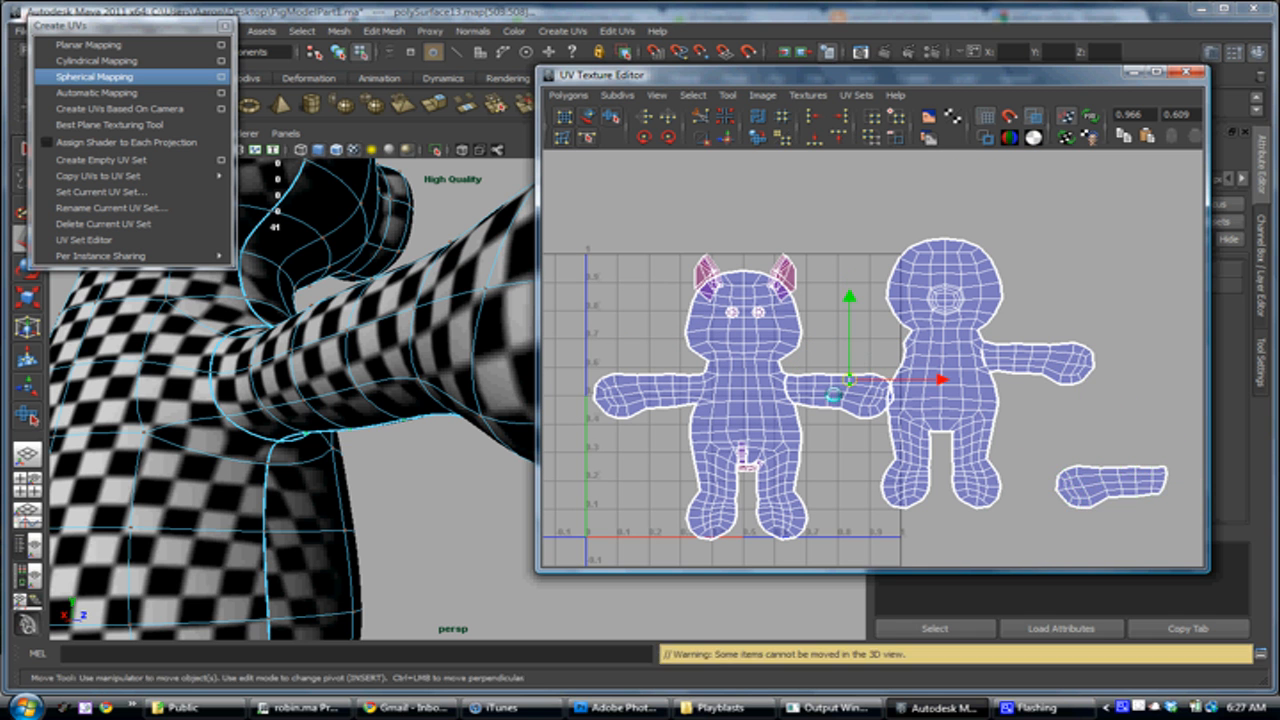
pyautogui.hotkey('shift', '.')
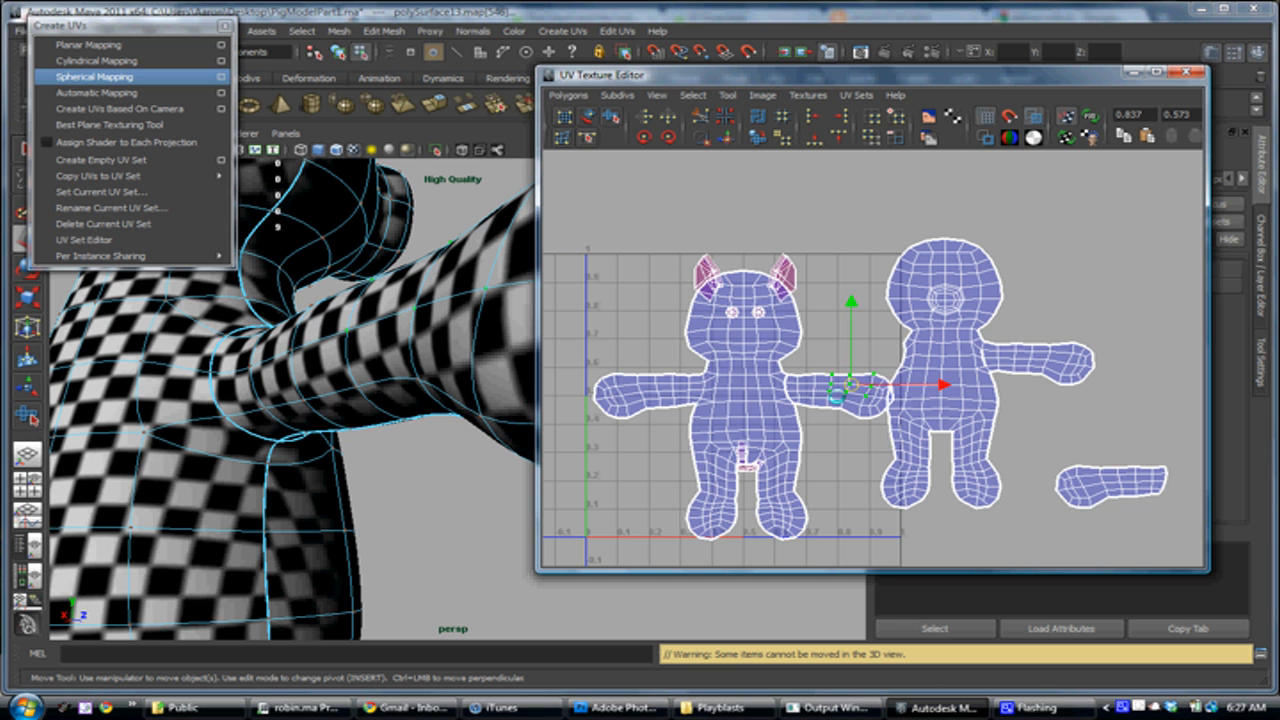
pyautogui.hotkey('shift', '.')
pyautogui.hotkey('shift', '.')
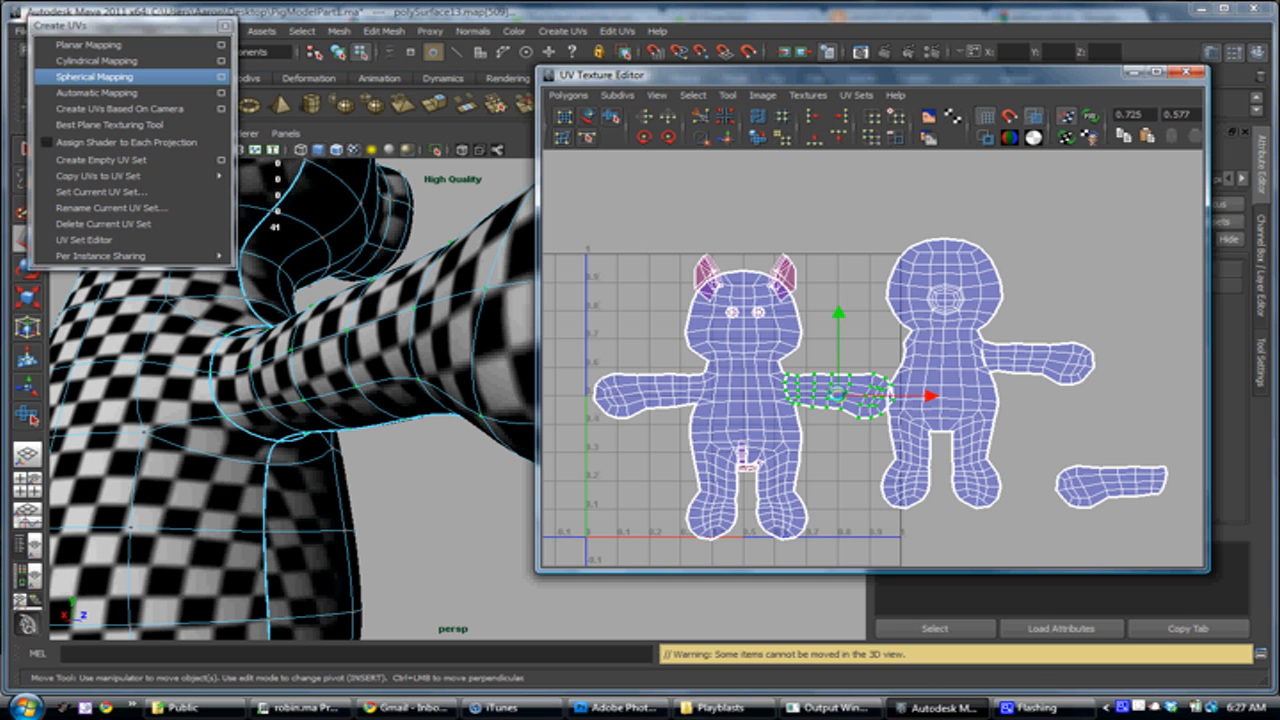
pyautogui.moveTo(838, 395); pyautogui.dragTo(1089, 428)
pyautogui.keyDown('alt'); pyautogui.moveTo(1089, 428); pyautogui.dragTo(1029, 411, button='middle'); pyautogui.keyUp('alt')
# Select the seam edges along the top of the detached arm, from the shoulder to the hand
pyautogui.keyDown('alt'); pyautogui.moveTo(415, 322); pyautogui.dragTo(389, 486); pyautogui.keyUp('alt')
pyautogui.keyDown('alt'); pyautogui.moveTo(389, 486); pyautogui.dragTo(339, 307, button='middle'); pyautogui.keyUp('alt')
pyautogui.keyDown('alt'); pyautogui.moveTo(371, 458); pyautogui.dragTo(332, 438); pyautogui.keyUp('alt')
pyautogui.moveTo(321, 394); pyautogui.dragTo(319, 361, button='right')
pyautogui.keyDown('alt'); pyautogui.moveTo(315, 356); pyautogui.dragTo(262, 388); pyautogui.keyUp('alt')
pyautogui.click(238, 328)
pyautogui.keyDown('shift'); pyautogui.click(260, 355); pyautogui.keyUp('shift')
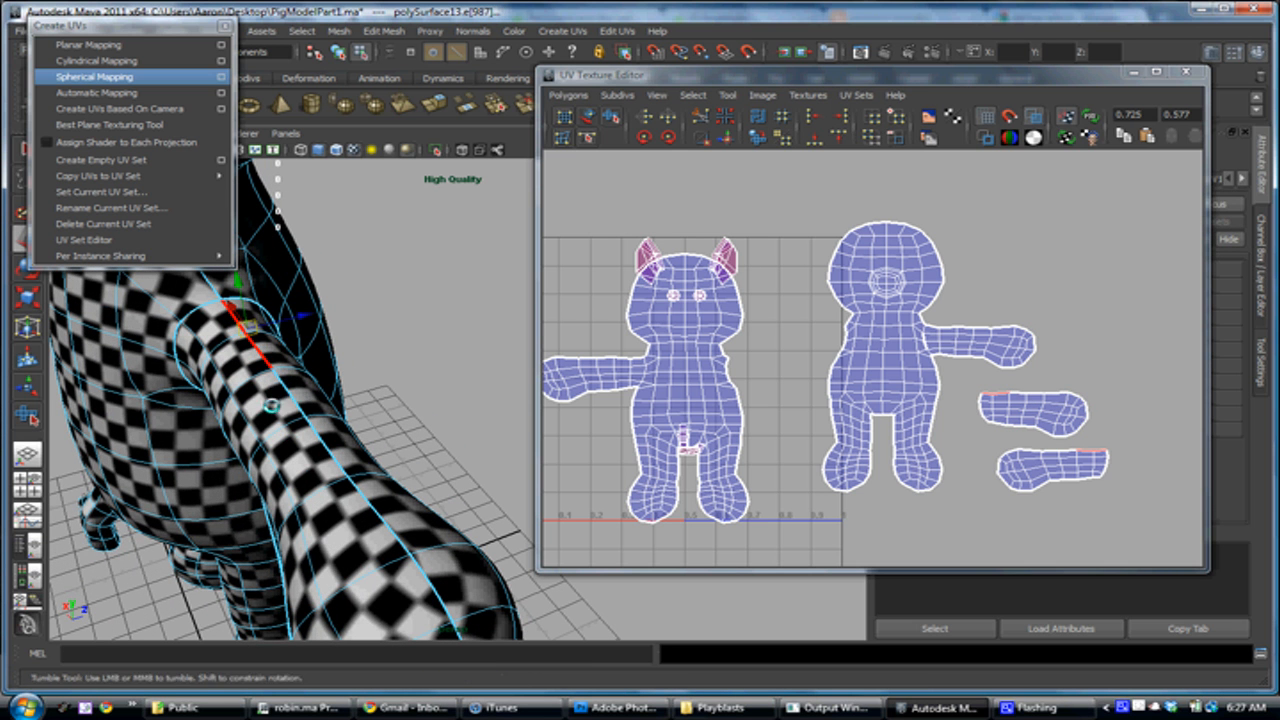
pyautogui.keyDown('alt'); pyautogui.moveTo(299, 393); pyautogui.dragTo(326, 399); pyautogui.keyUp('alt')
pyautogui.keyDown('shift'); pyautogui.click(447, 376); pyautogui.keyUp('shift')
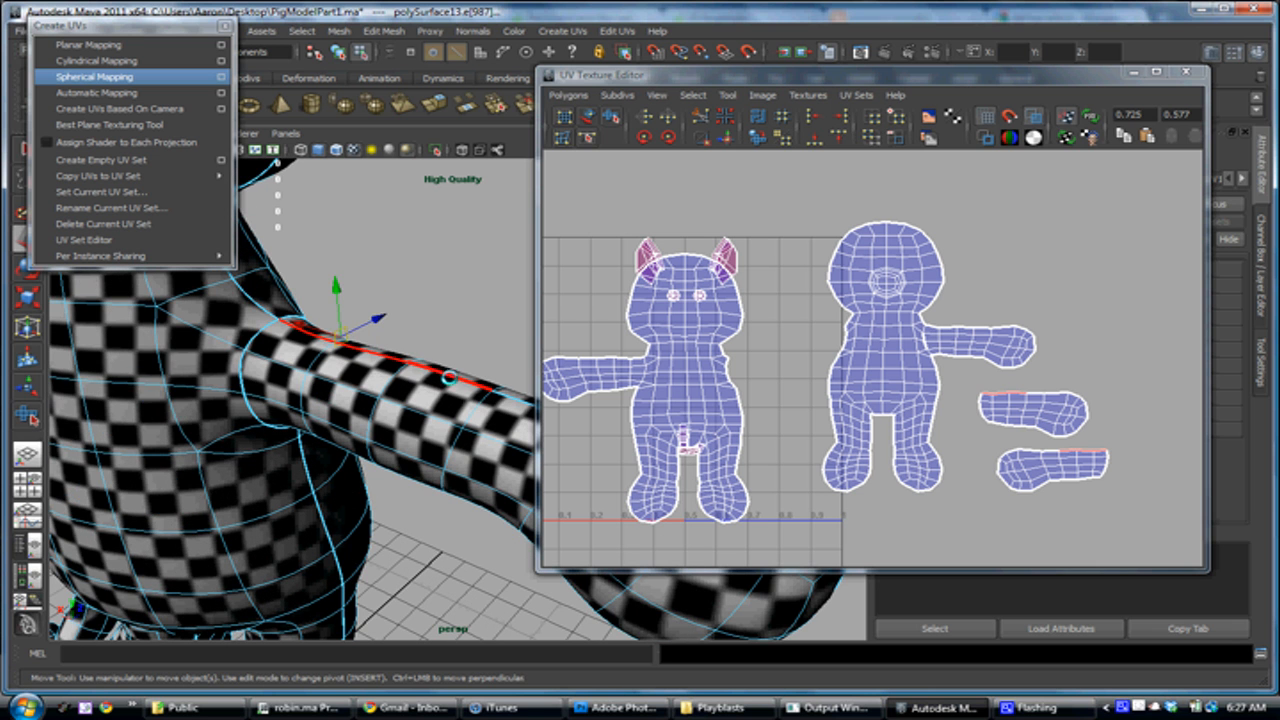
pyautogui.keyDown('alt'); pyautogui.moveTo(424, 412); pyautogui.dragTo(295, 403, button='middle'); pyautogui.keyUp('alt')
pyautogui.keyDown('shift'); pyautogui.click(350, 414); pyautogui.keyUp('shift')
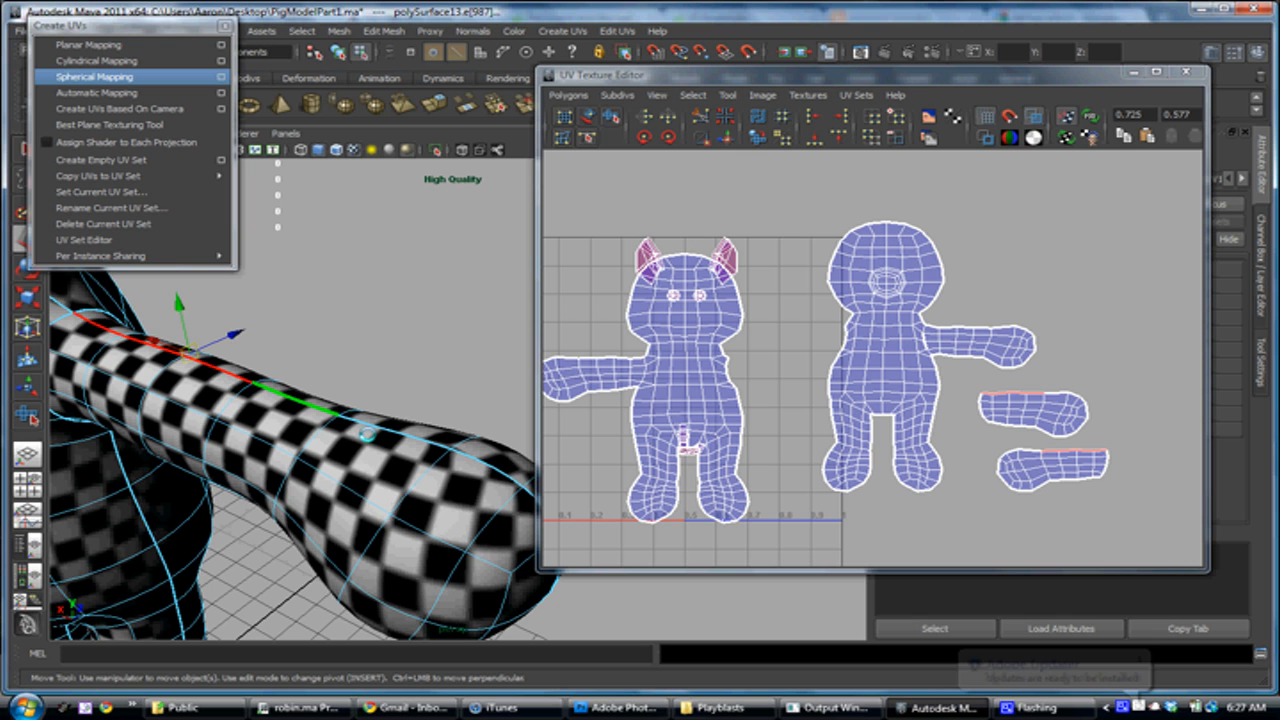
pyautogui.keyDown('alt'); pyautogui.moveTo(367, 434); pyautogui.dragTo(343, 419, button='middle'); pyautogui.keyUp('alt')
pyautogui.keyDown('shift'); pyautogui.click(343, 418); pyautogui.keyUp('shift')
pyautogui.keyDown('shift'); pyautogui.click(378, 429); pyautogui.keyUp('shift')
pyautogui.keyDown('shift'); pyautogui.click(388, 437); pyautogui.keyUp('shift')
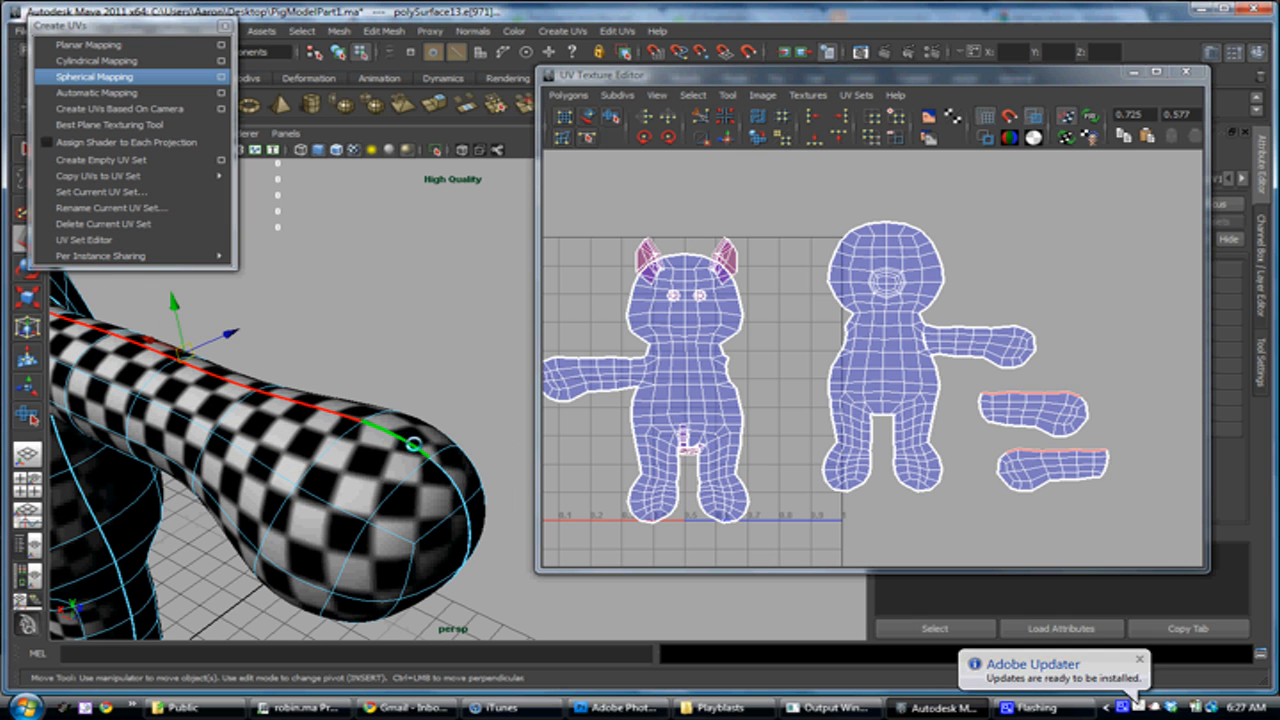
# Add the seam edge at the hand's tip and move and sew the selected edges to join the two arm pieces
pyautogui.keyDown('alt'); pyautogui.moveTo(969, 436); pyautogui.dragTo(964, 431, button='middle'); pyautogui.keyUp('alt')
pyautogui.keyDown('alt'); pyautogui.moveTo(1050, 481); pyautogui.dragTo(865, 383, button='middle'); pyautogui.keyUp('alt')
pyautogui.scroll(3, 865, 383)
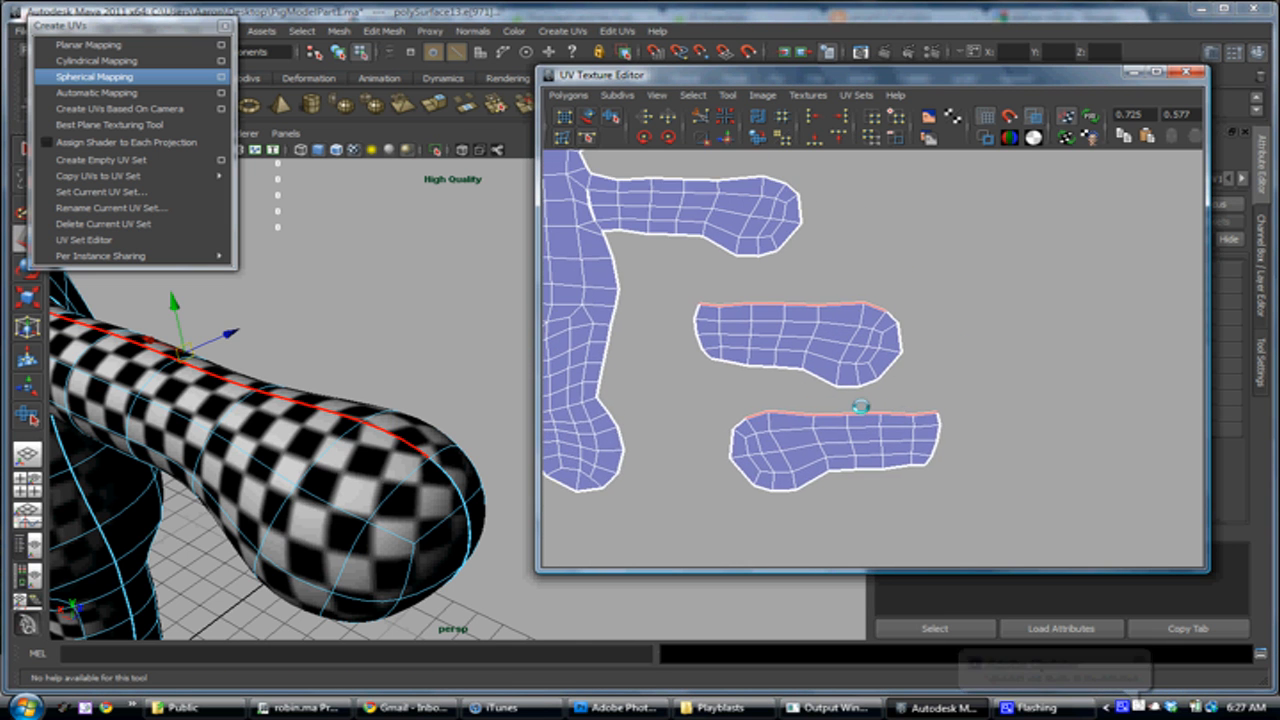
pyautogui.keyDown('shift'); pyautogui.click(891, 303); pyautogui.keyUp('shift')
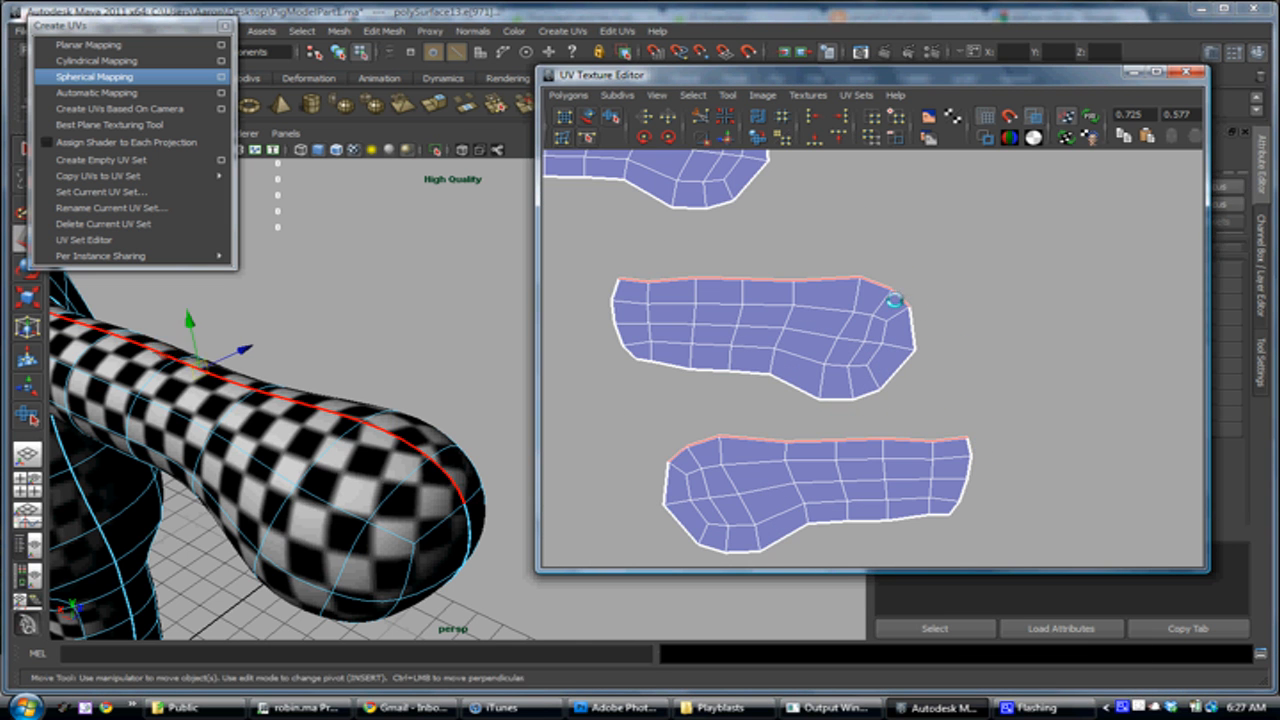
pyautogui.keyDown('alt'); pyautogui.moveTo(733, 389); pyautogui.dragTo(743, 375, button='middle'); pyautogui.keyUp('alt')
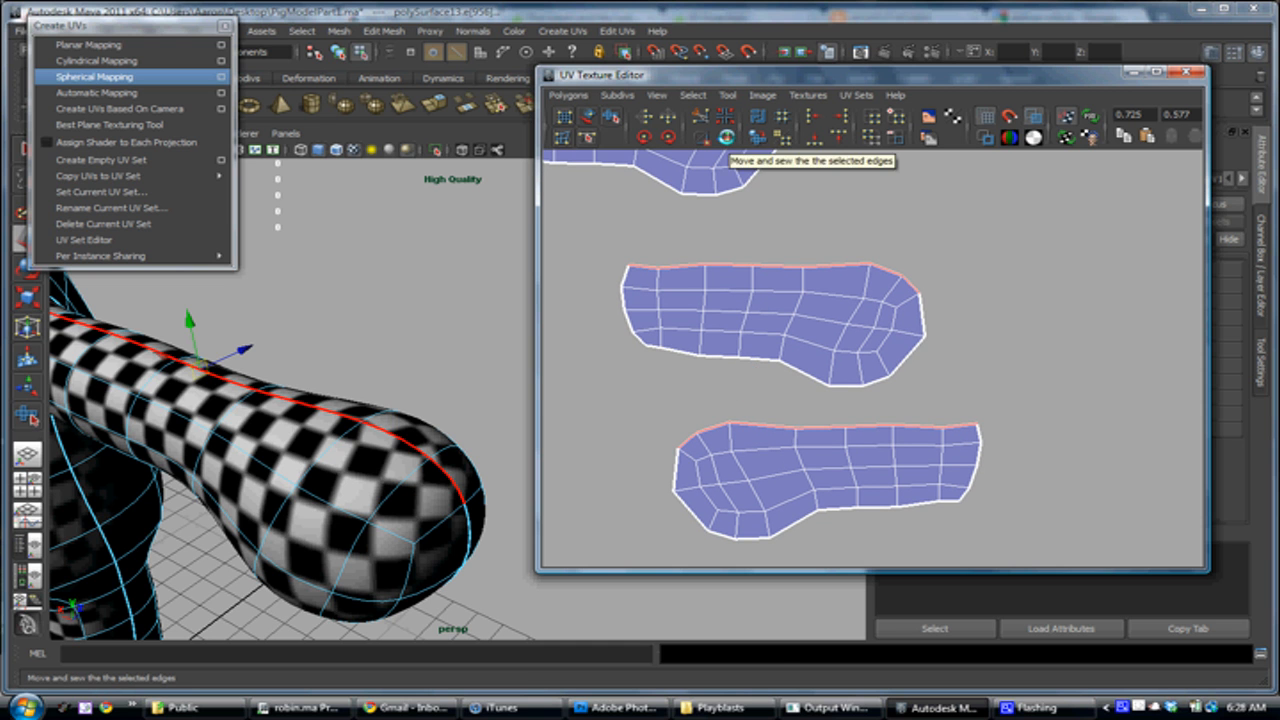
pyautogui.click(726, 137)
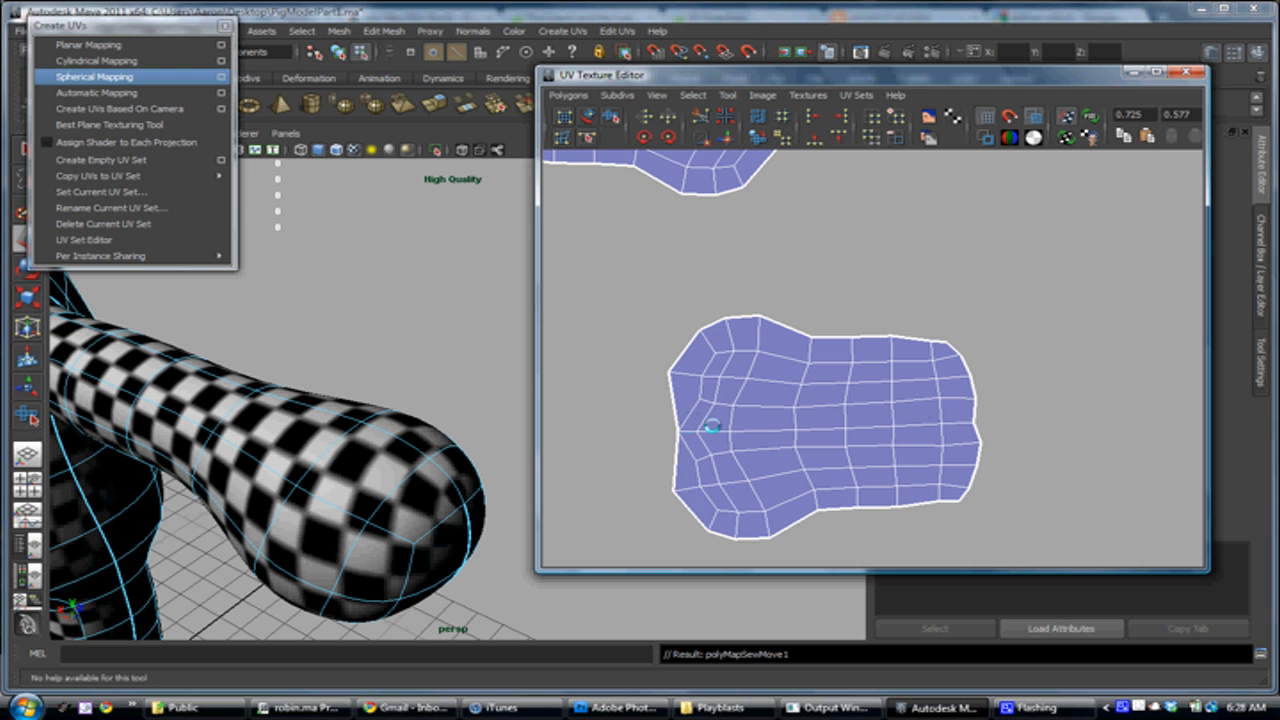
# Examine the remaining seam and the checker pattern along the sewn arm and hand
pyautogui.keyDown('alt'); pyautogui.moveTo(388, 430); pyautogui.dragTo(367, 413); pyautogui.keyUp('alt')
pyautogui.keyDown('alt'); pyautogui.moveTo(367, 413); pyautogui.dragTo(357, 403, button='right'); pyautogui.keyUp('alt')
pyautogui.keyDown('alt'); pyautogui.moveTo(321, 466); pyautogui.dragTo(310, 417); pyautogui.keyUp('alt')
pyautogui.keyDown('alt'); pyautogui.moveTo(323, 488); pyautogui.dragTo(366, 491); pyautogui.keyUp('alt')
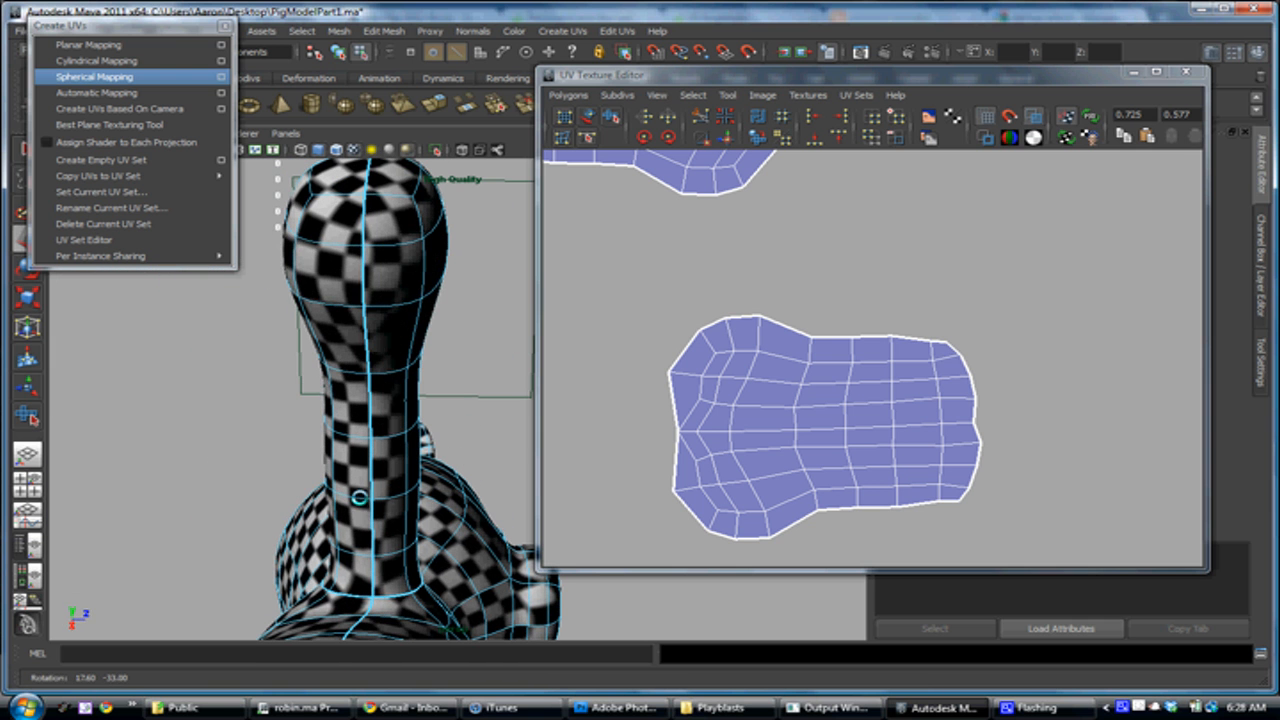
pyautogui.keyDown('alt'); pyautogui.moveTo(375, 544); pyautogui.dragTo(665, 462); pyautogui.keyUp('alt')
pyautogui.keyDown('alt'); pyautogui.moveTo(774, 403); pyautogui.dragTo(803, 373, button='middle'); pyautogui.keyUp('alt')
pyautogui.keyDown('alt'); pyautogui.moveTo(806, 388); pyautogui.dragTo(793, 360, button='right'); pyautogui.keyUp('alt')
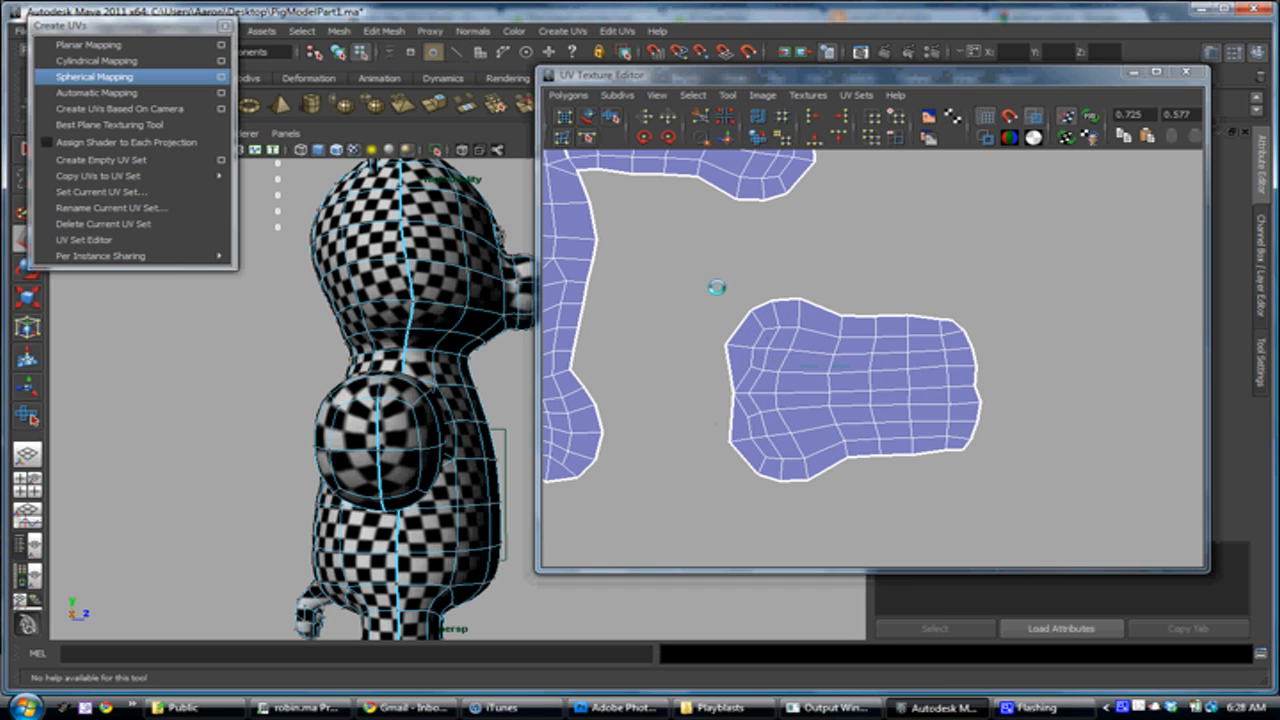
# Unfold all UVs of the sewn arm shell with the Smooth UV Tool
pyautogui.moveTo(680, 243); pyautogui.dragTo(1059, 540)
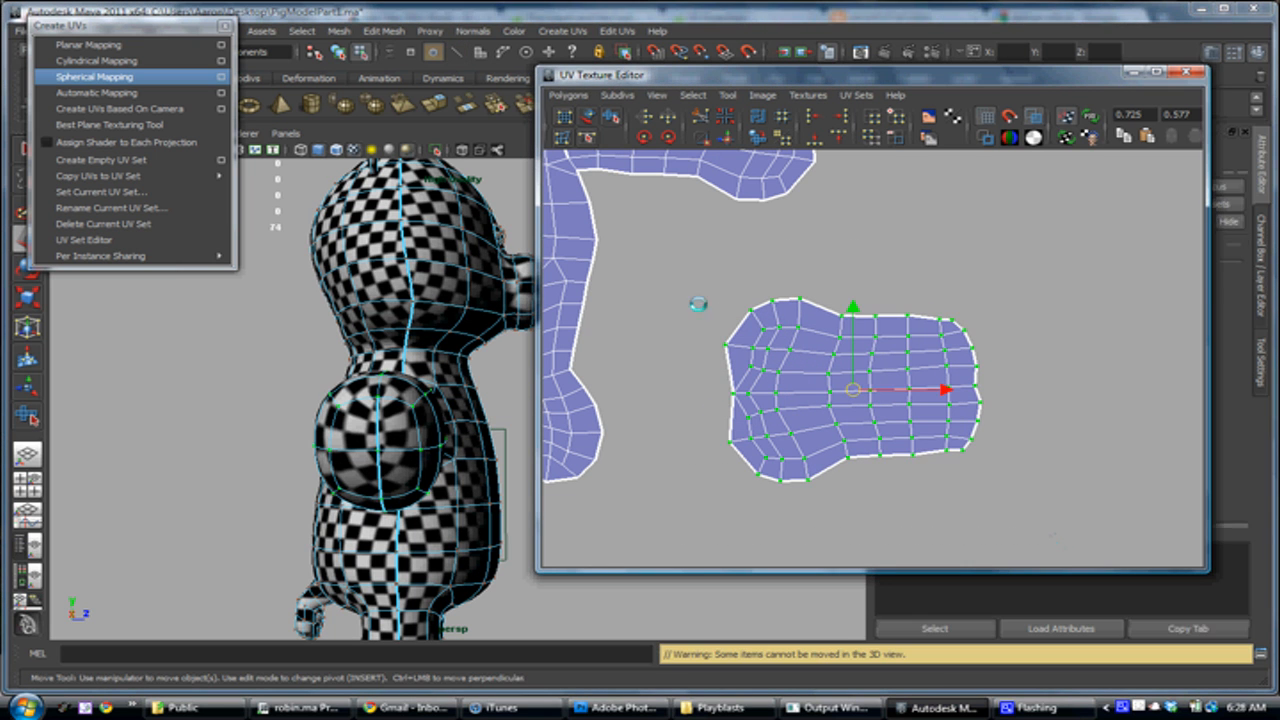
pyautogui.moveTo(443, 413)
pyautogui.keyDown('alt'); pyautogui.mouseDown()
pyautogui.moveTo(434, 440)
pyautogui.moveTo(443, 397)
pyautogui.mouseUp(); pyautogui.keyUp('alt')
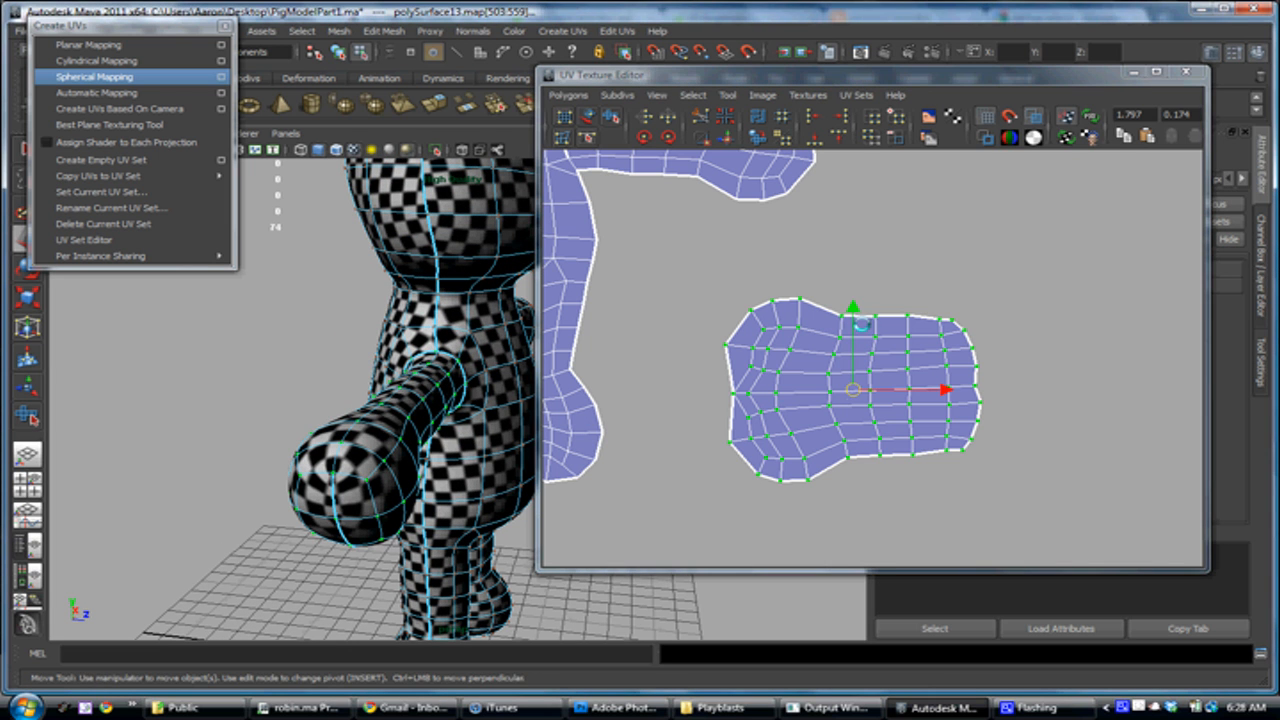
pyautogui.keyDown('alt'); pyautogui.moveTo(809, 382); pyautogui.dragTo(807, 413, button='middle'); pyautogui.keyUp('alt')
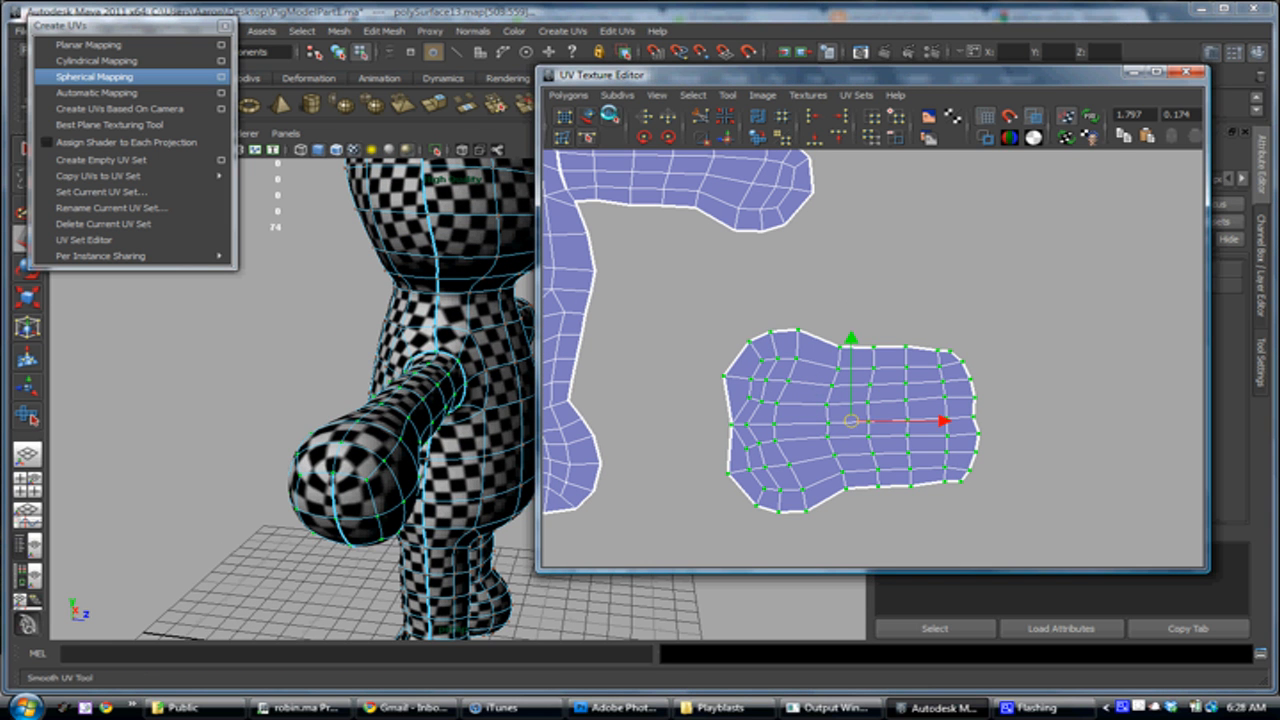
pyautogui.click(611, 116)
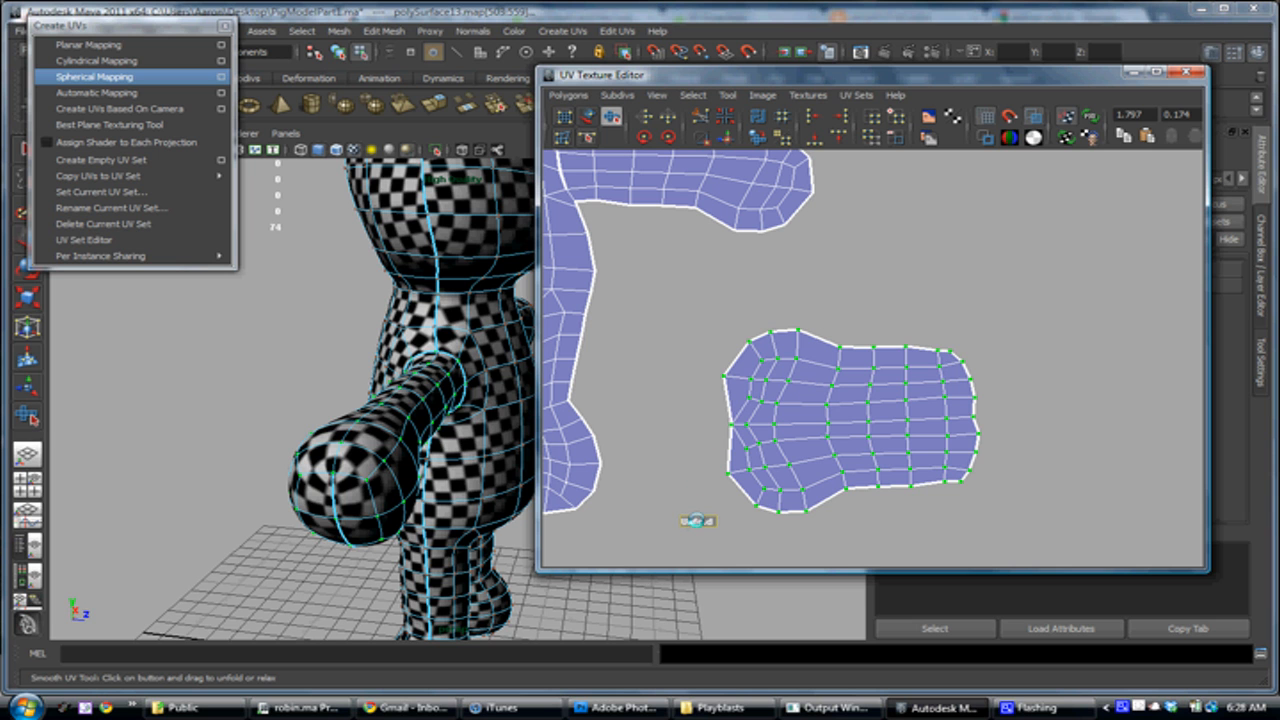
pyautogui.moveTo(690, 521); pyautogui.dragTo(737, 514)
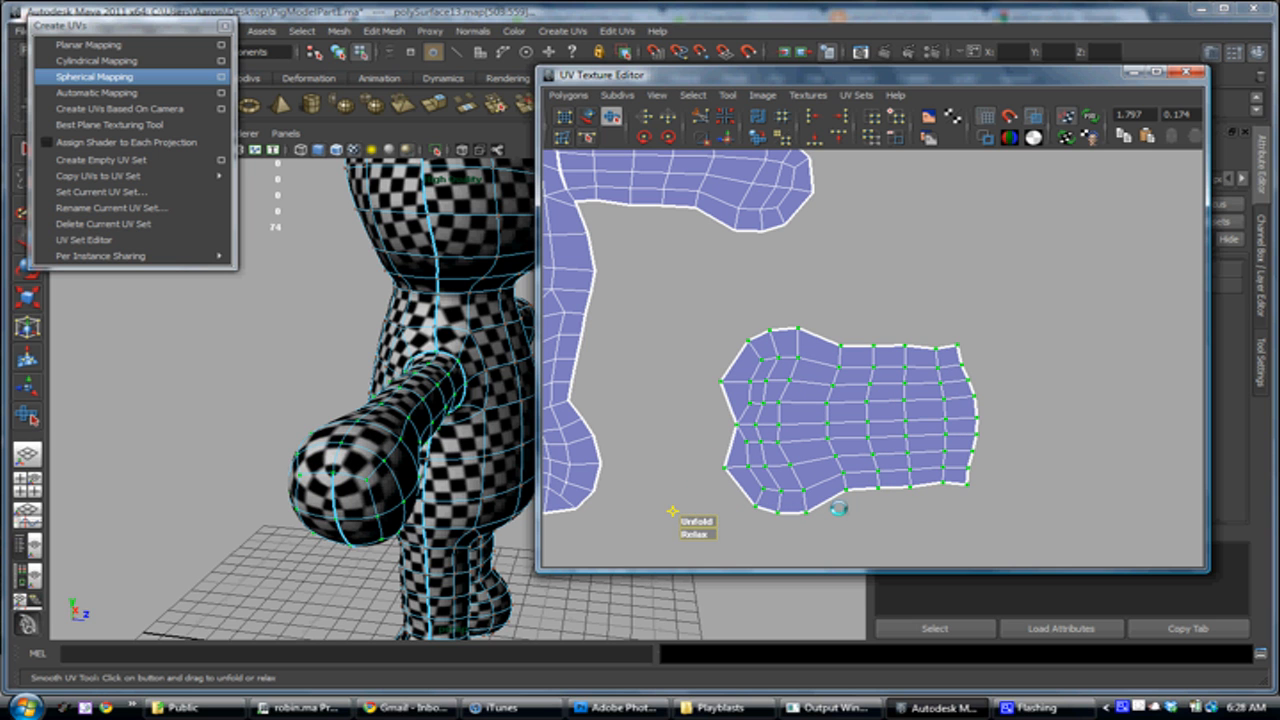
pyautogui.moveTo(697, 521); pyautogui.dragTo(786, 519)
pyautogui.moveTo(697, 521); pyautogui.dragTo(1073, 526)
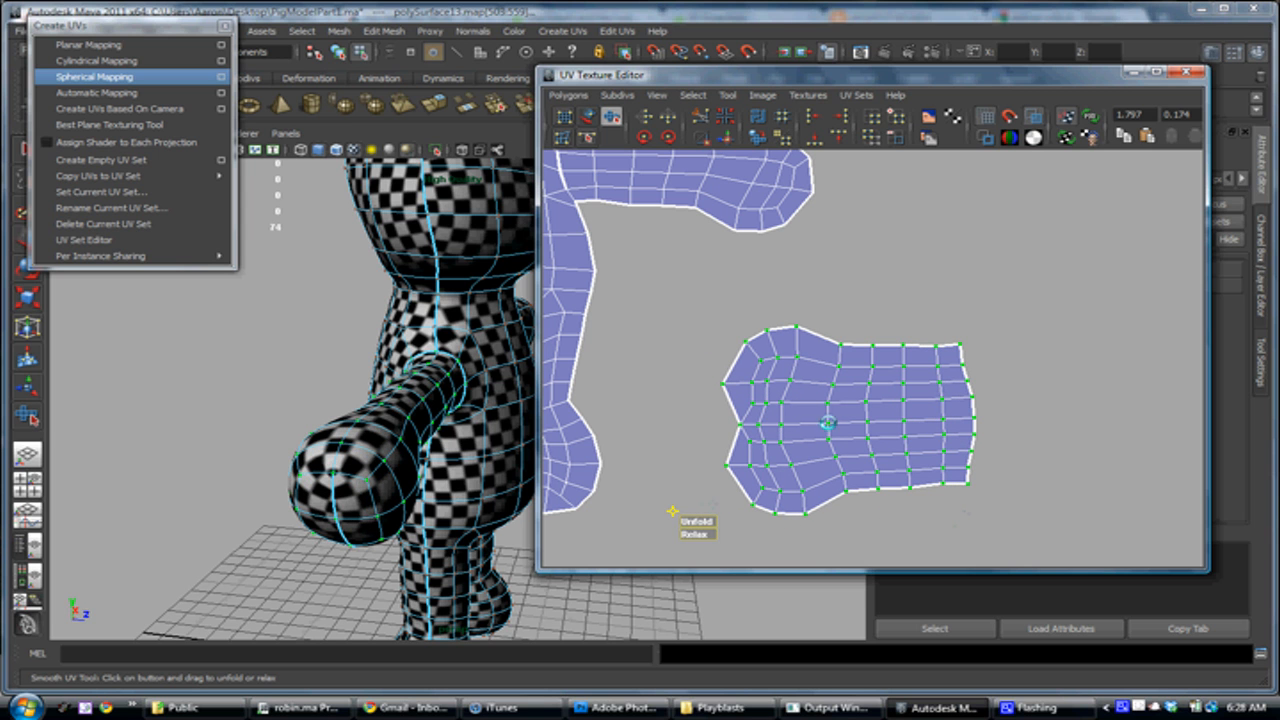
pyautogui.keyDown('alt'); pyautogui.moveTo(469, 356); pyautogui.dragTo(380, 352); pyautogui.keyUp('alt')
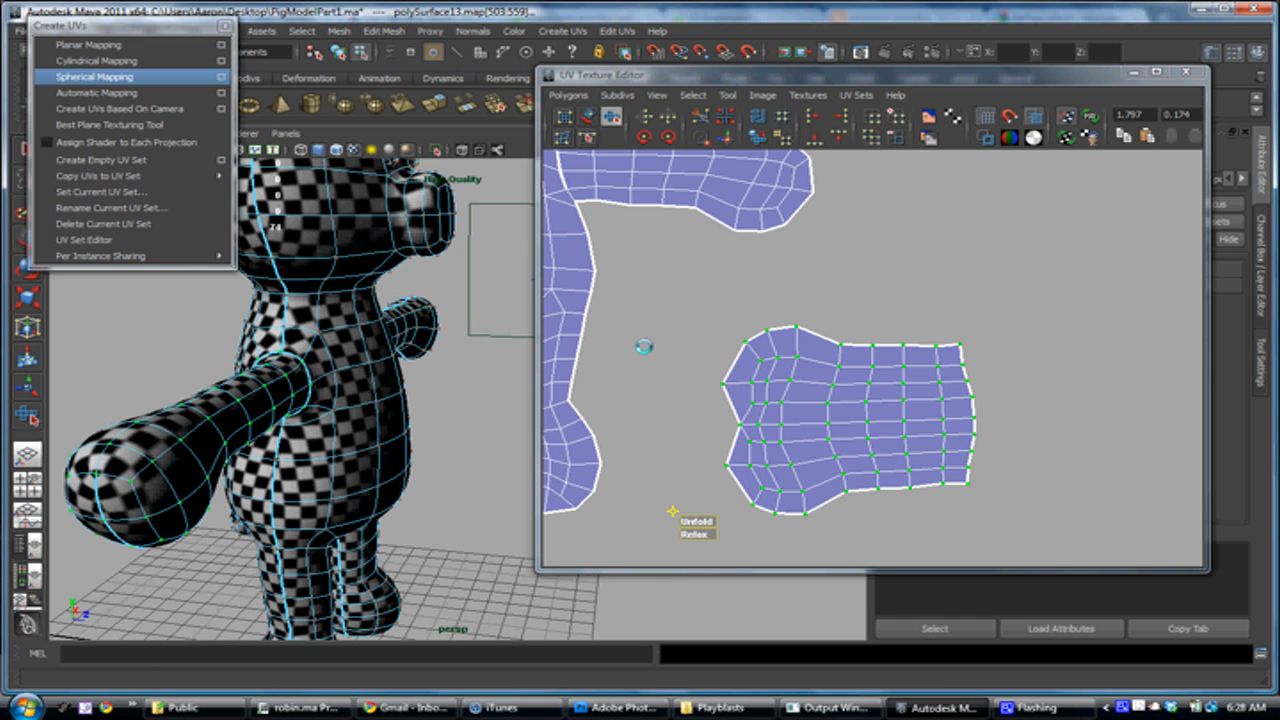
pyautogui.scroll(-5, 825, 410)
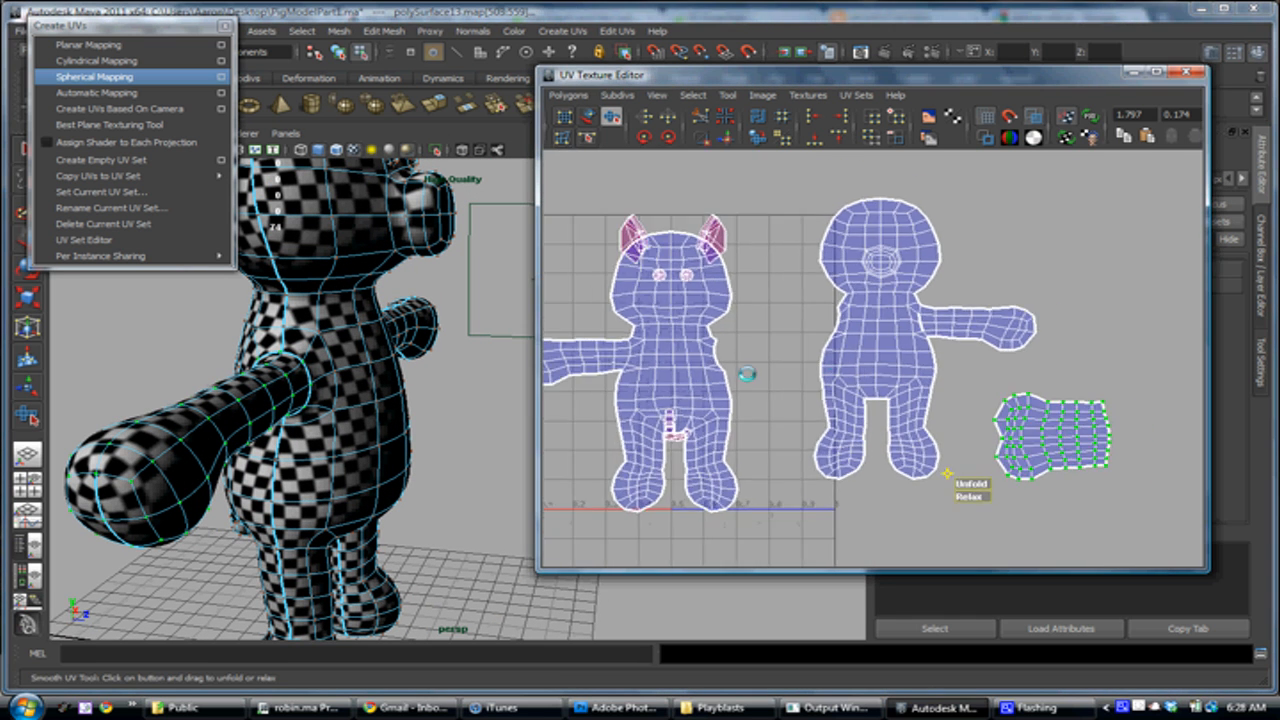
# Select all faces of the pig's other arm, growing the selection from the hand up to the shoulder
pyautogui.keyDown('alt'); pyautogui.moveTo(308, 398); pyautogui.dragTo(561, 381); pyautogui.keyUp('alt')
pyautogui.keyDown('alt'); pyautogui.moveTo(429, 381); pyautogui.dragTo(206, 423, button='middle'); pyautogui.keyUp('alt')
pyautogui.keyDown('alt'); pyautogui.moveTo(206, 423); pyautogui.dragTo(186, 454, button='right'); pyautogui.keyUp('alt')
pyautogui.keyDown('alt'); pyautogui.moveTo(186, 454); pyautogui.dragTo(225, 452); pyautogui.keyUp('alt')
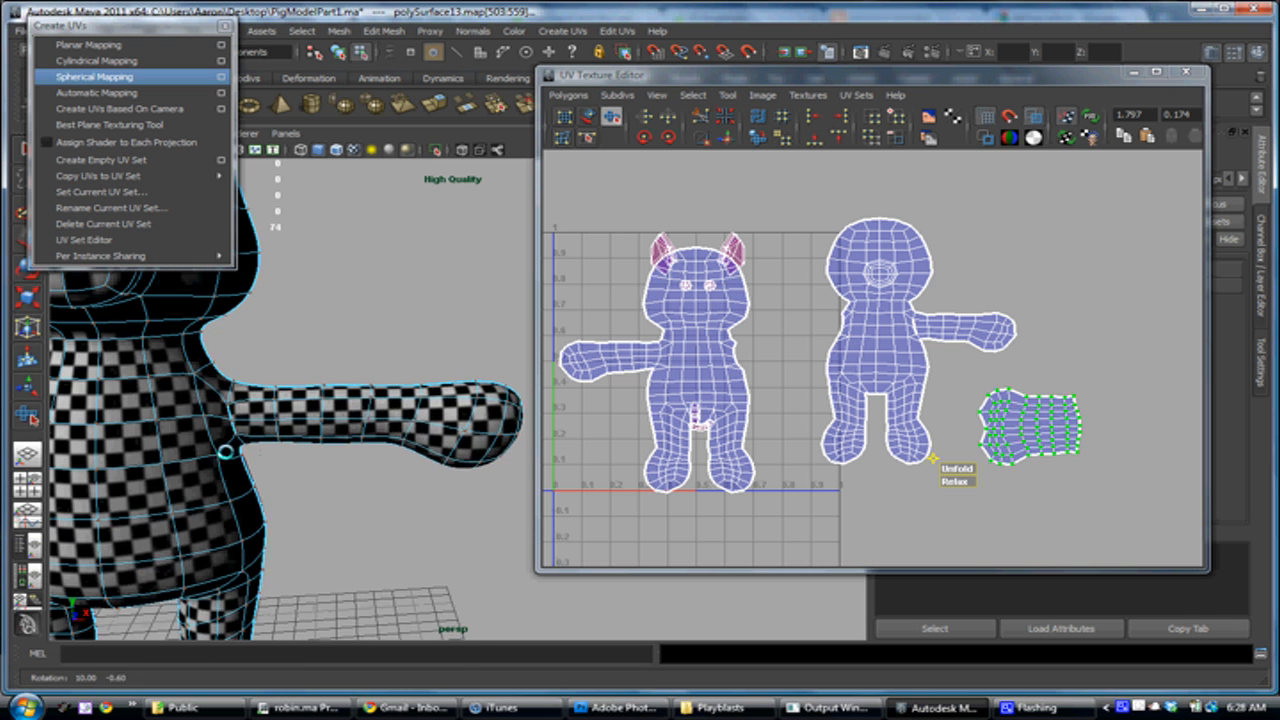
pyautogui.moveTo(417, 394); pyautogui.dragTo(420, 431, button='right')
pyautogui.keyDown('alt'); pyautogui.moveTo(430, 437); pyautogui.dragTo(265, 446, button='middle'); pyautogui.keyUp('alt')
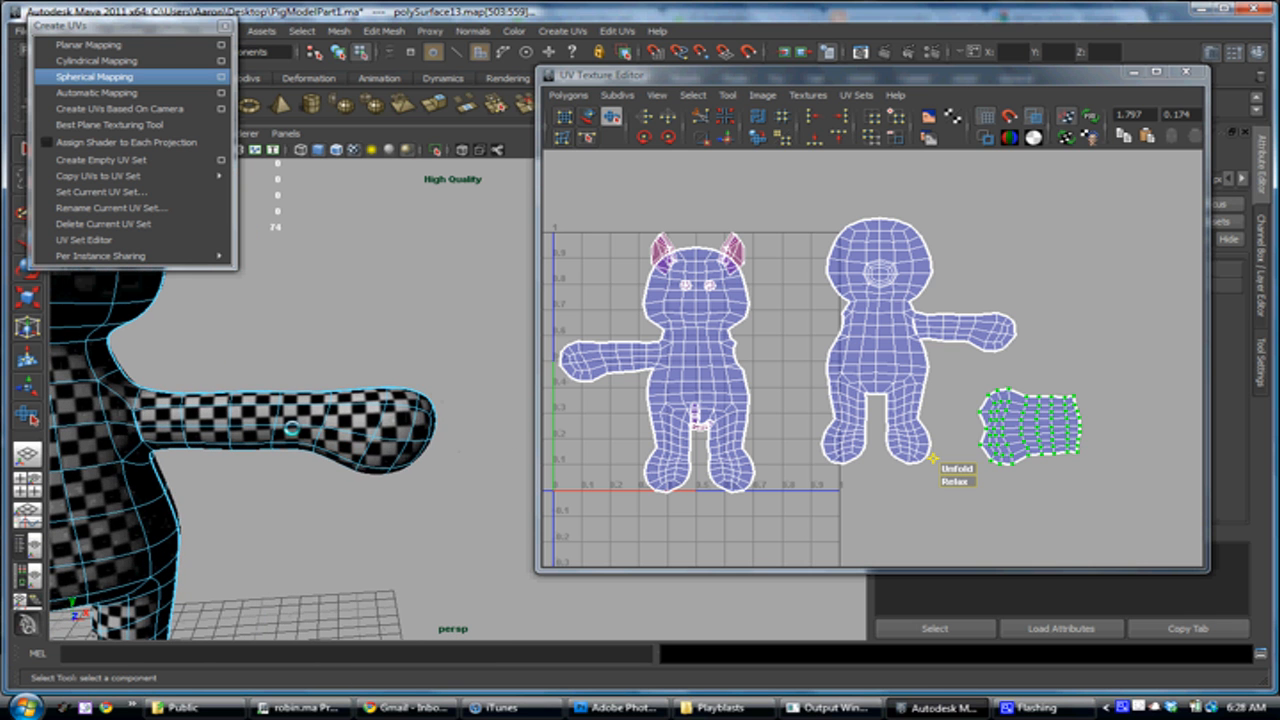
pyautogui.moveTo(432, 384); pyautogui.dragTo(288, 490)
pyautogui.keyDown('alt'); pyautogui.moveTo(288, 490); pyautogui.dragTo(355, 453, button='middle'); pyautogui.keyUp('alt')
pyautogui.hotkey('shift', '.')
pyautogui.hotkey('shift', '.')
pyautogui.hotkey('shift', '.')
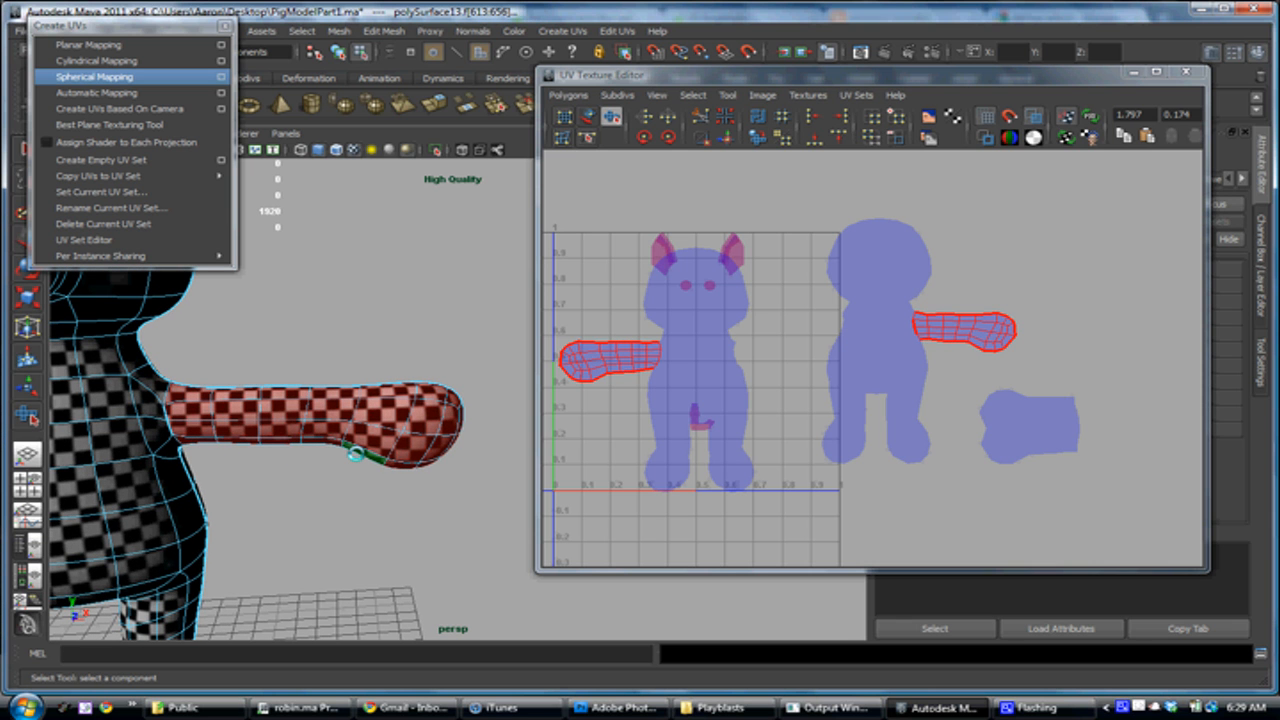
# Project a planar mapping onto the selected arm faces from the Z axis, fitted to the bounding box
pyautogui.keyDown('alt'); pyautogui.moveTo(275, 472); pyautogui.dragTo(180, 467); pyautogui.keyUp('alt')
pyautogui.keyDown('alt'); pyautogui.moveTo(346, 463); pyautogui.dragTo(180, 446, button='middle'); pyautogui.keyUp('alt')
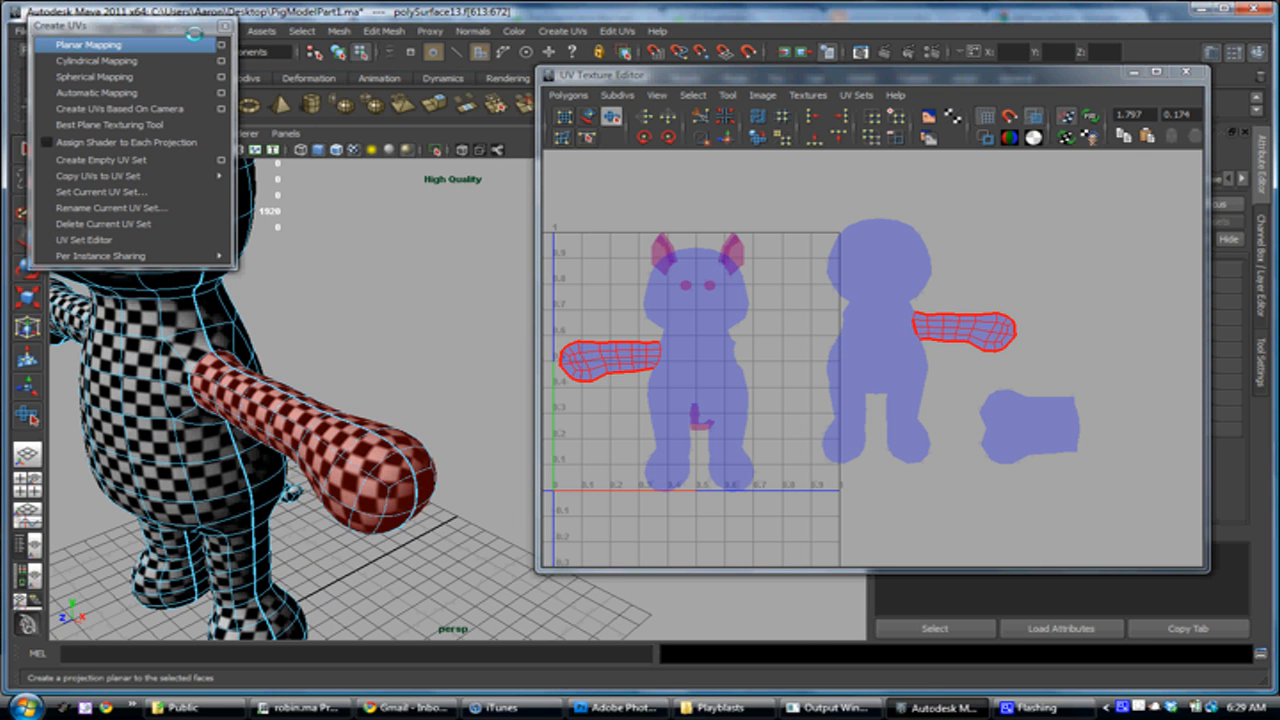
pyautogui.moveTo(138, 25); pyautogui.dragTo(243, 58)
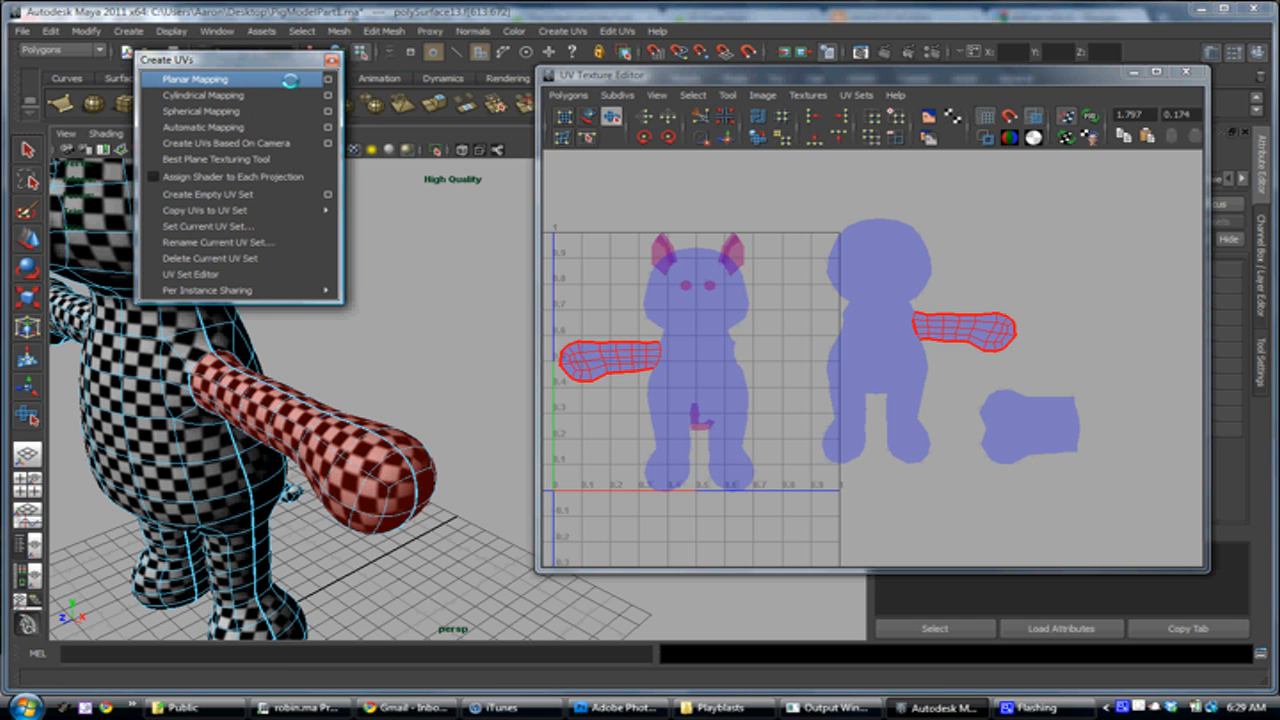
pyautogui.click(329, 78)
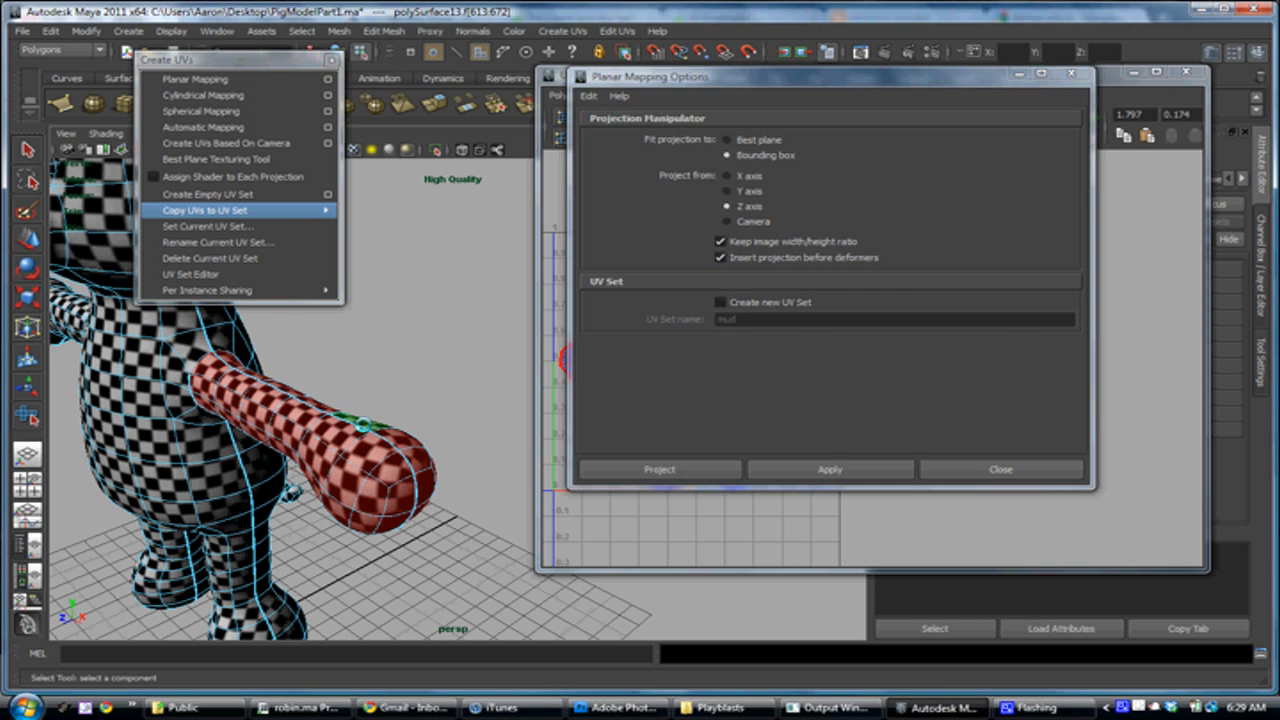
pyautogui.keyDown('alt'); pyautogui.moveTo(360, 413); pyautogui.dragTo(405, 383, button='middle'); pyautogui.keyUp('alt')
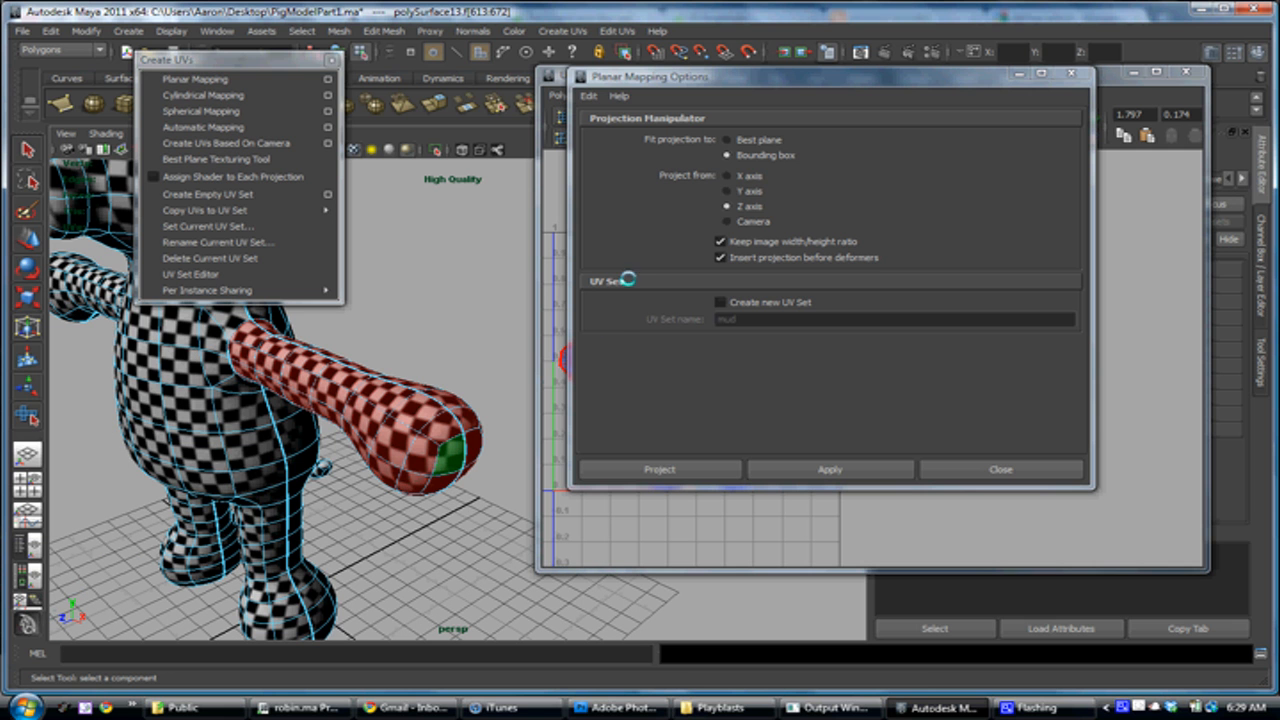
pyautogui.click(726, 472)
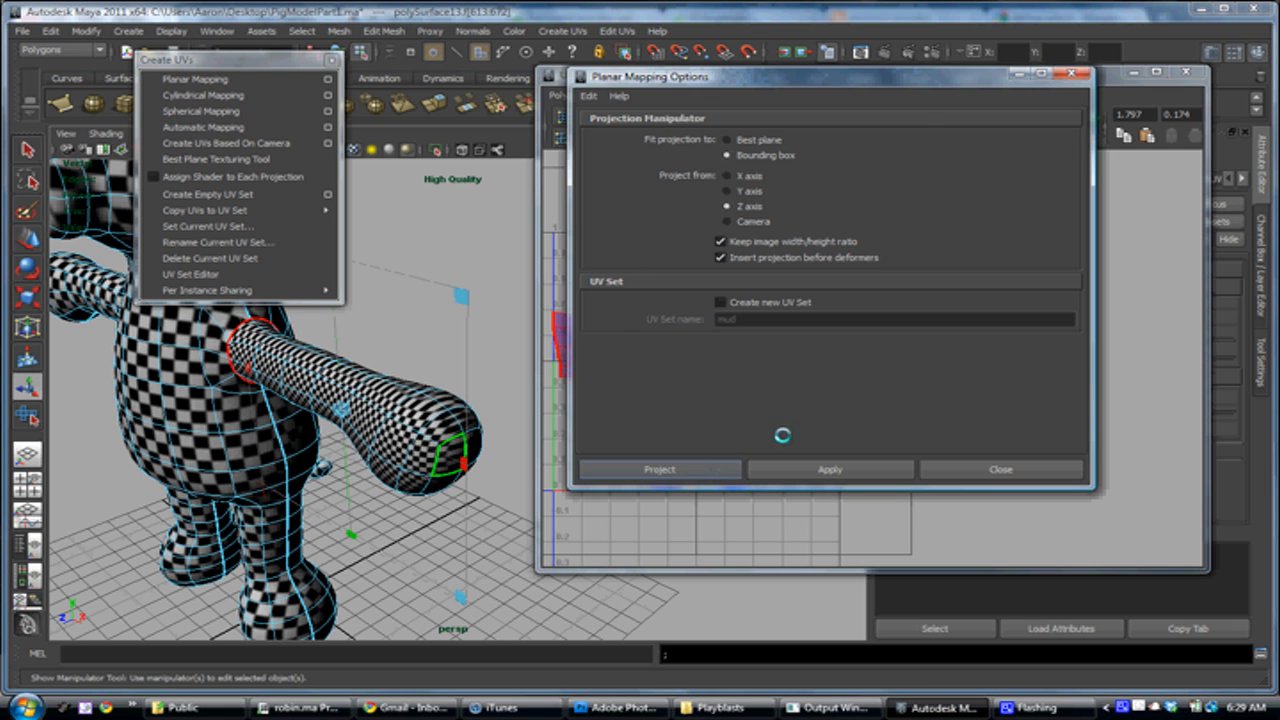
# Move all UVs of the newly projected arm off the body shells into the empty space above the small arm shell
pyautogui.keyDown('alt'); pyautogui.moveTo(766, 307); pyautogui.dragTo(880, 445, button='right'); pyautogui.keyUp('alt')
pyautogui.keyDown('alt'); pyautogui.moveTo(757, 371); pyautogui.dragTo(978, 381, button='middle'); pyautogui.keyUp('alt')
pyautogui.keyDown('alt'); pyautogui.moveTo(978, 381); pyautogui.dragTo(806, 331, button='right'); pyautogui.keyUp('alt')
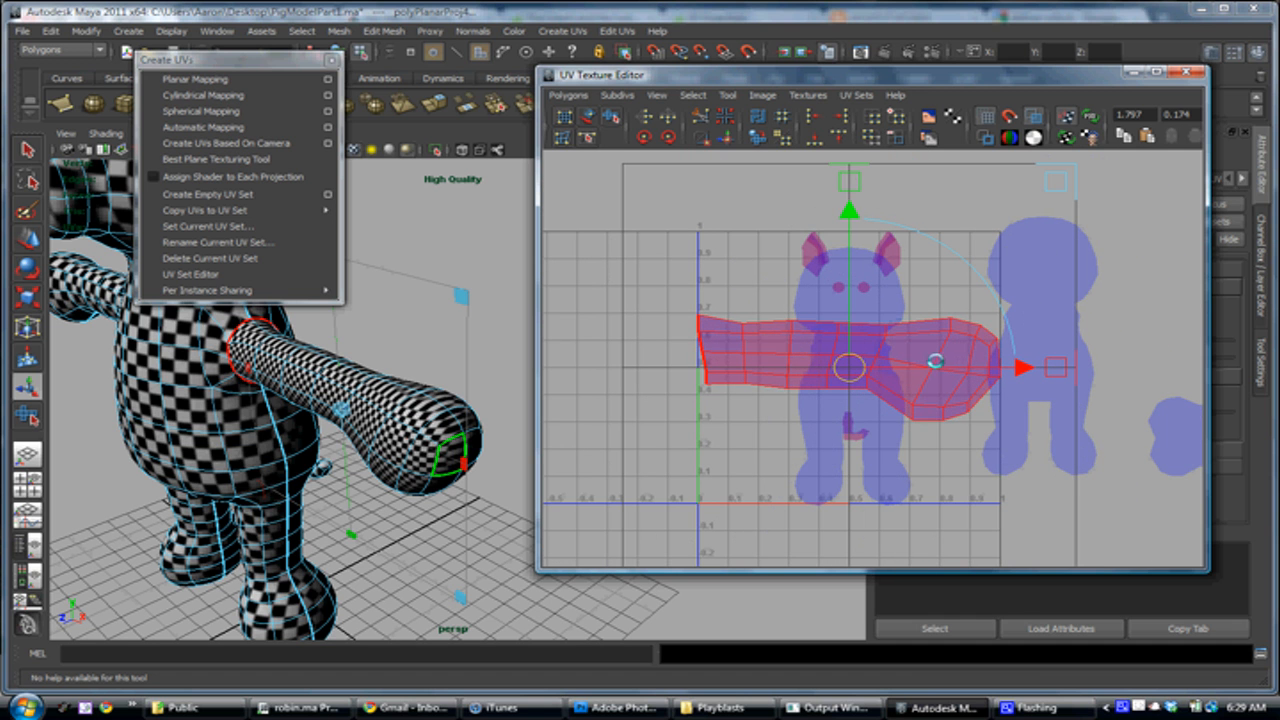
pyautogui.moveTo(955, 343); pyautogui.dragTo(997, 340, button='right')
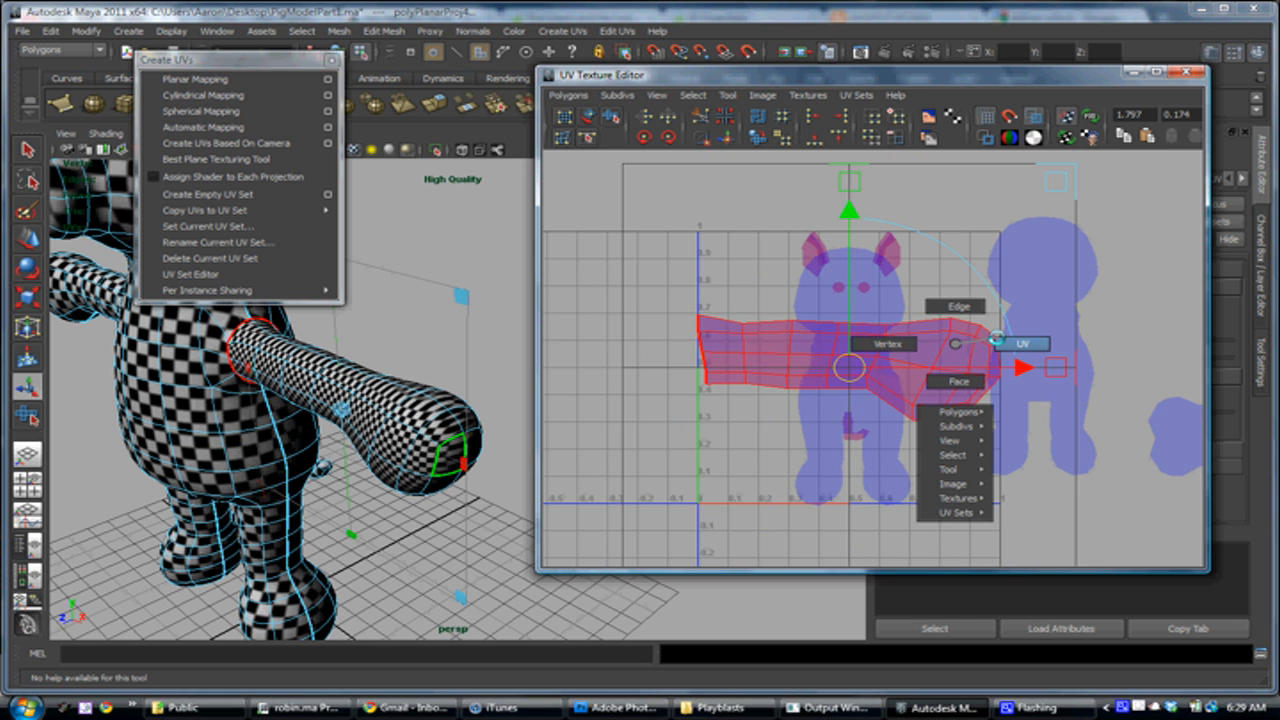
pyautogui.click(940, 330)
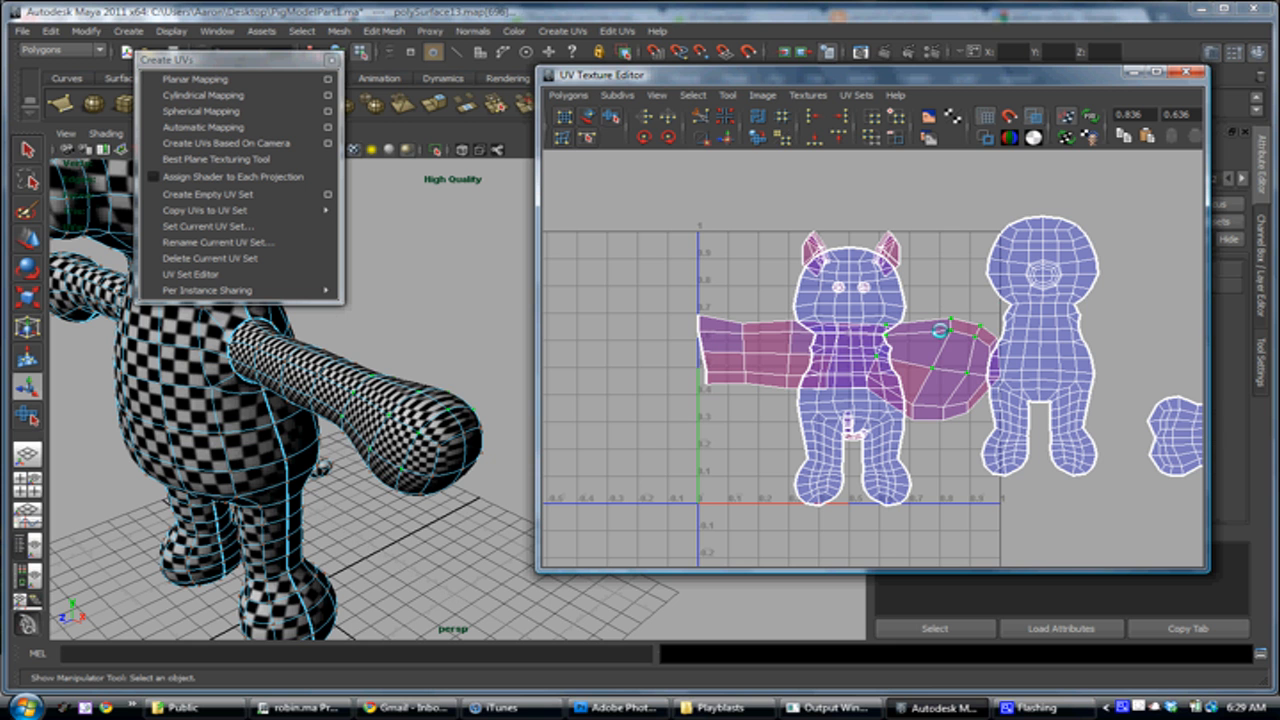
pyautogui.press('w')
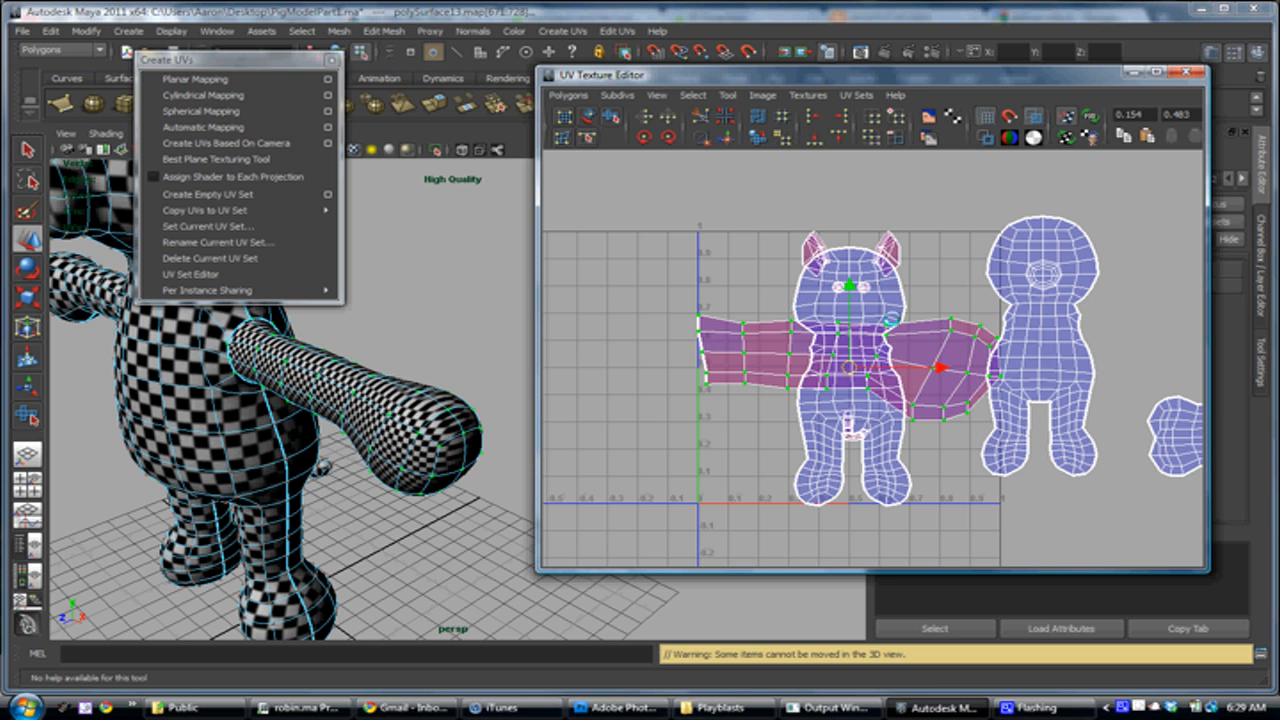
pyautogui.moveTo(850, 366); pyautogui.dragTo(1095, 299)
pyautogui.keyDown('alt'); pyautogui.moveTo(1074, 298); pyautogui.dragTo(735, 350, button='middle'); pyautogui.keyUp('alt')
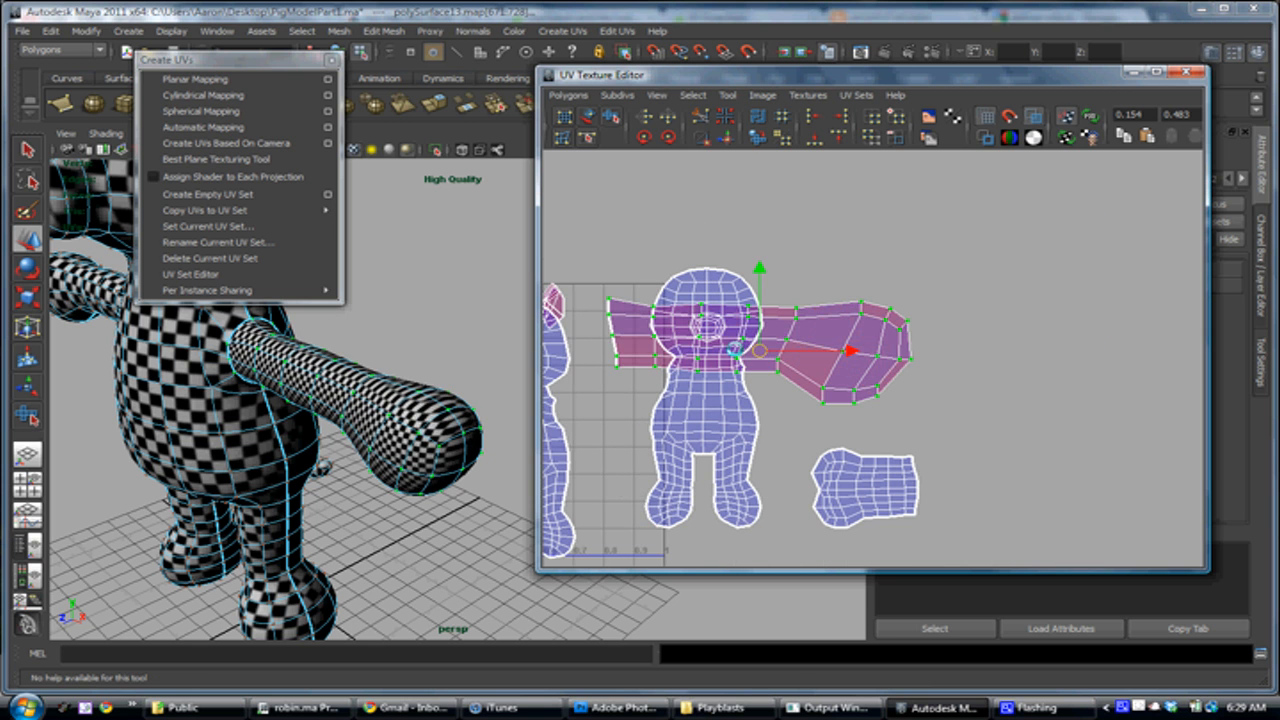
pyautogui.moveTo(803, 343); pyautogui.dragTo(950, 372)
# Cut the newly mapped arm's UVs along the lengthwise edge loop, leaving the body and other arm shells' edges out of the selection
pyautogui.keyDown('alt'); pyautogui.moveTo(280, 415); pyautogui.dragTo(371, 398); pyautogui.keyUp('alt')
pyautogui.moveTo(457, 329); pyautogui.dragTo(460, 290, button='right')
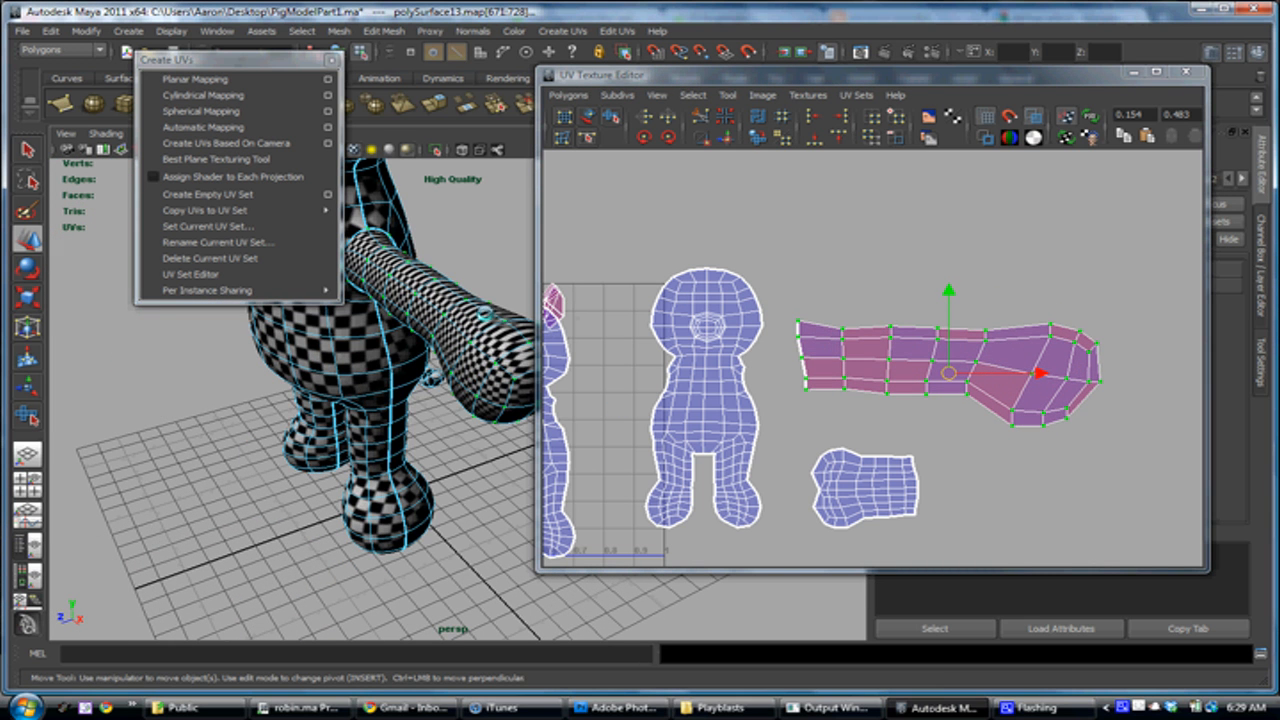
pyautogui.doubleClick(486, 312)
pyautogui.keyDown('alt'); pyautogui.moveTo(460, 345); pyautogui.dragTo(382, 399); pyautogui.keyUp('alt')
pyautogui.keyDown('alt'); pyautogui.moveTo(700, 388); pyautogui.dragTo(888, 257, button='middle'); pyautogui.keyUp('alt')
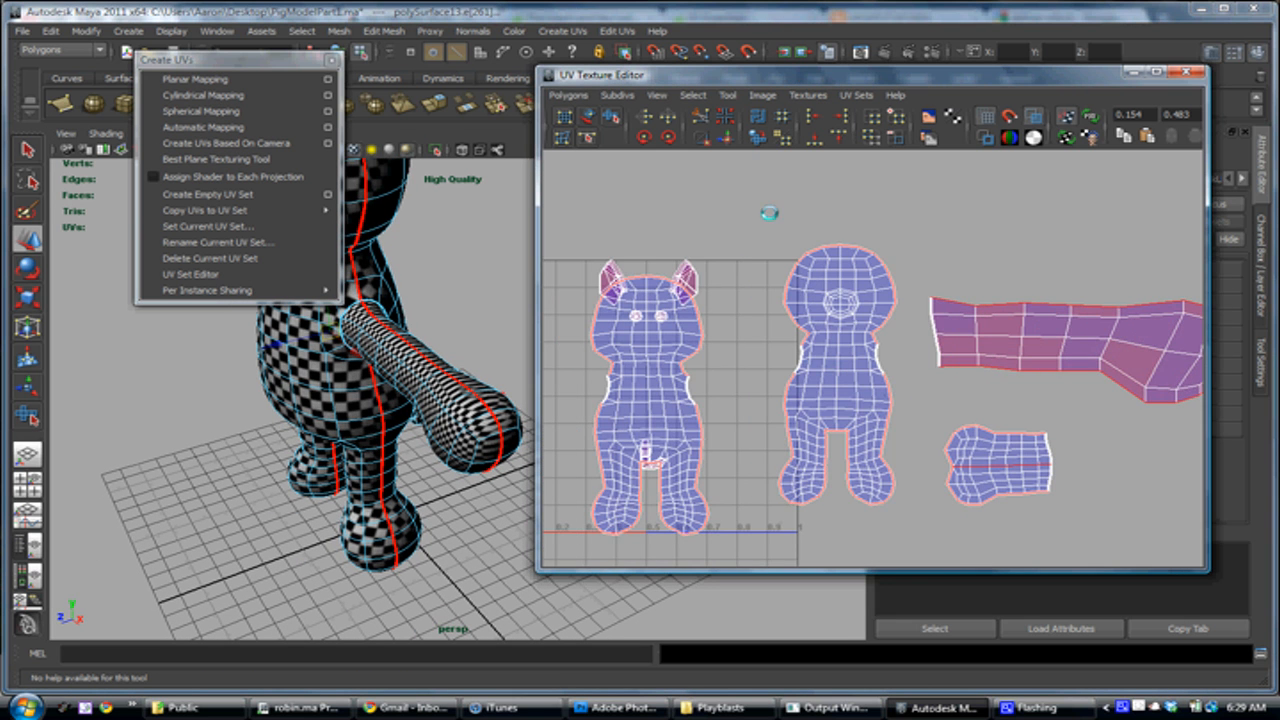
pyautogui.keyDown('alt'); pyautogui.moveTo(908, 476); pyautogui.dragTo(778, 346, button='right'); pyautogui.keyUp('alt')
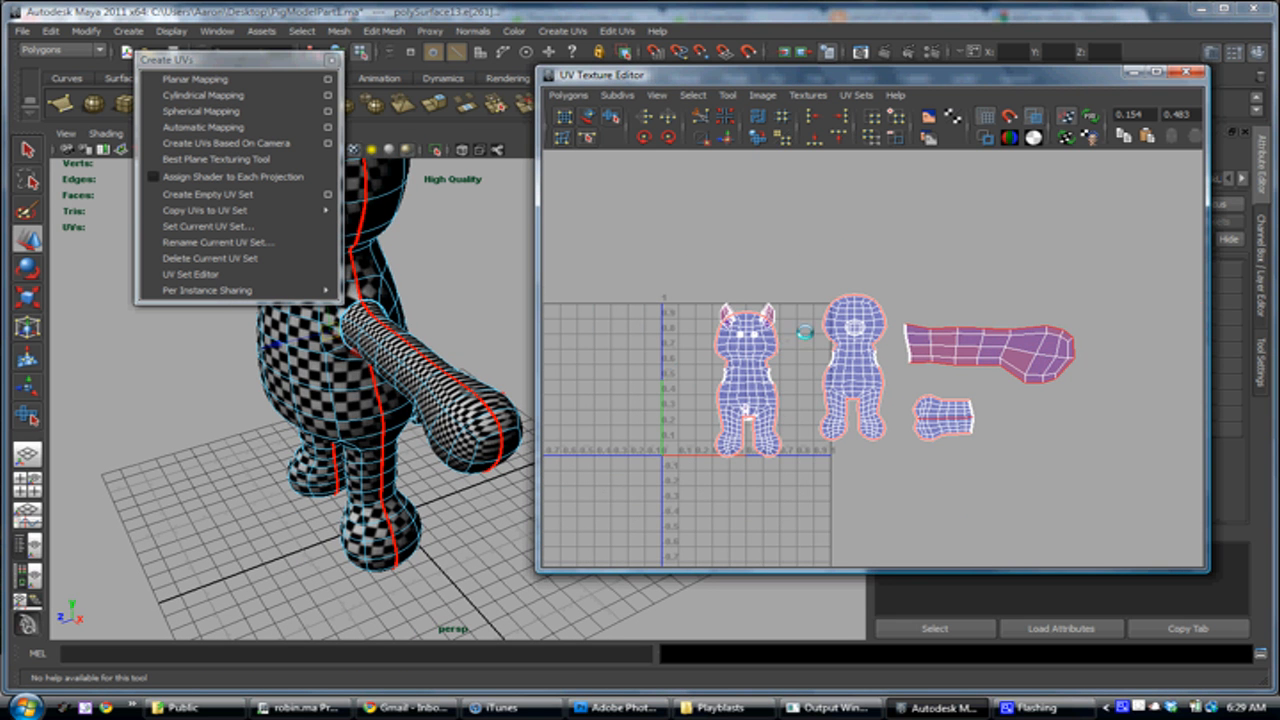
pyautogui.moveTo(900, 250); pyautogui.dragTo(785, 460)
pyautogui.moveTo(884, 478); pyautogui.dragTo(1000, 389)
pyautogui.keyDown('alt'); pyautogui.moveTo(895, 364); pyautogui.dragTo(1095, 445, button='right'); pyautogui.keyUp('alt')
pyautogui.keyDown('alt'); pyautogui.moveTo(1059, 410); pyautogui.dragTo(818, 402, button='middle'); pyautogui.keyUp('alt')
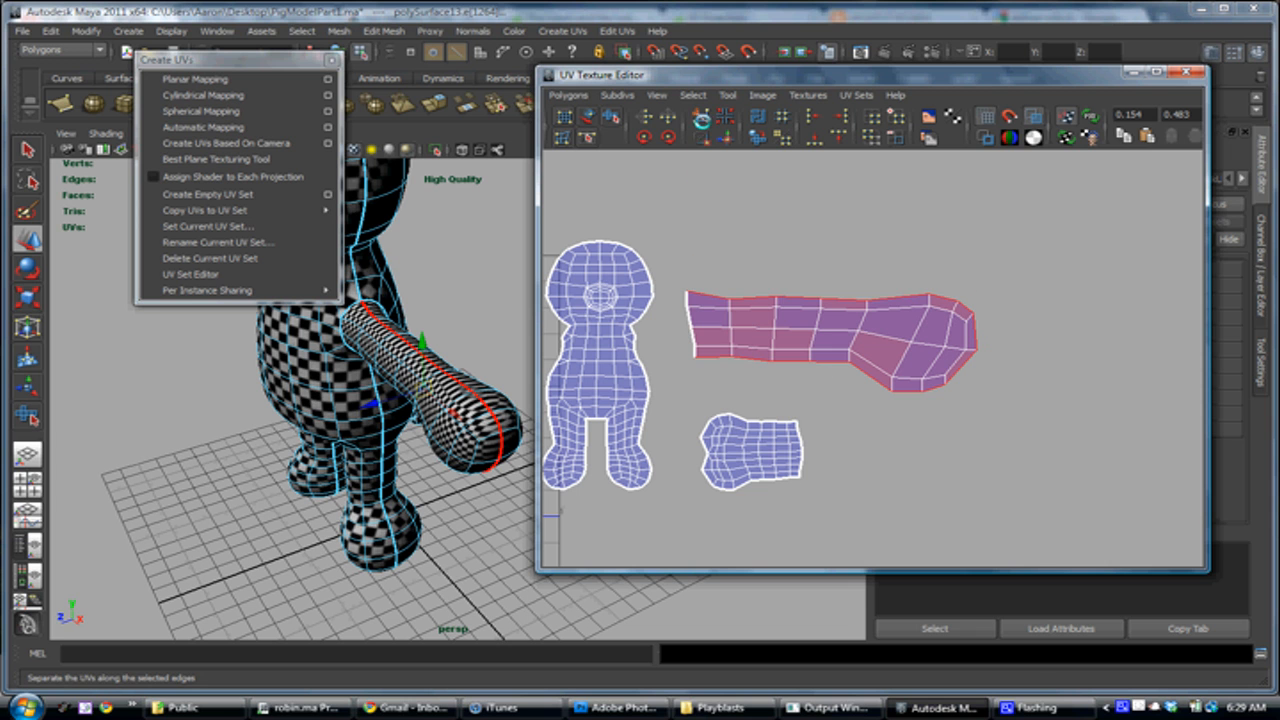
pyautogui.click(701, 116)
# Move one half of the cut arm directly above the other half with the Move UV Shell Tool
pyautogui.keyDown('alt'); pyautogui.moveTo(754, 338); pyautogui.dragTo(988, 482, button='right'); pyautogui.keyUp('alt')
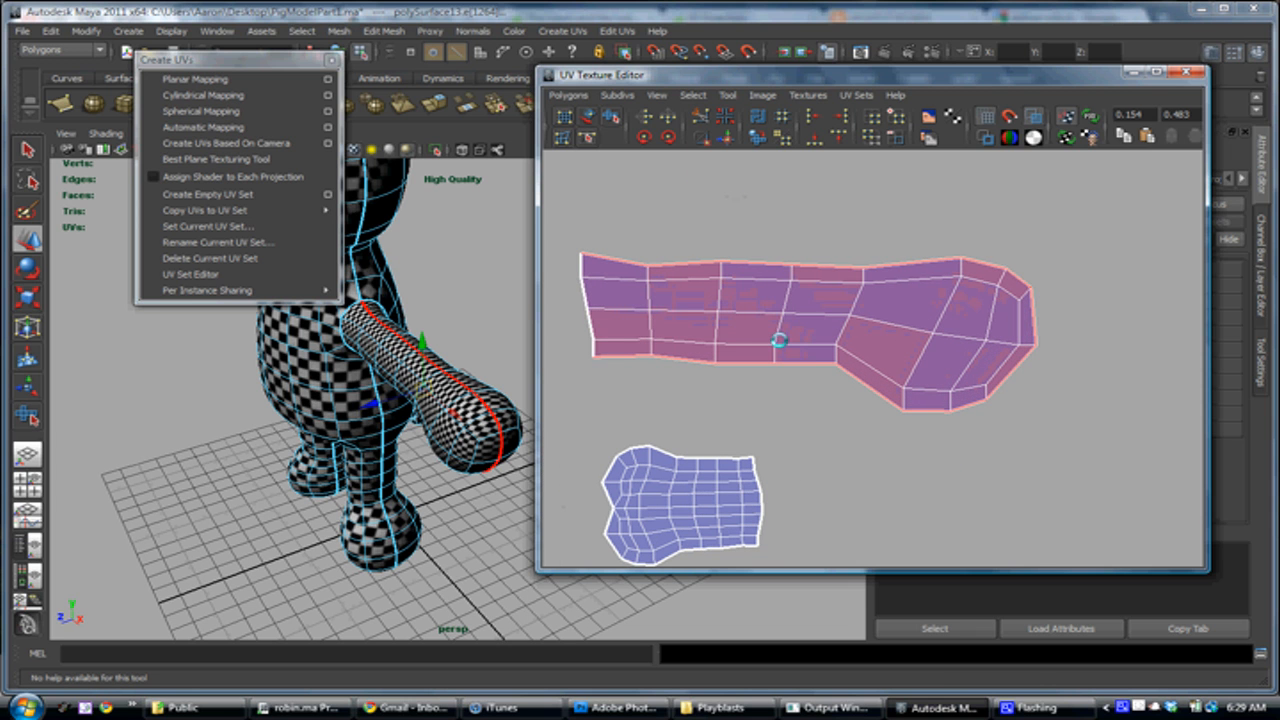
pyautogui.moveTo(928, 317); pyautogui.dragTo(993, 312, button='right')
pyautogui.click(932, 332)
pyautogui.press('w')
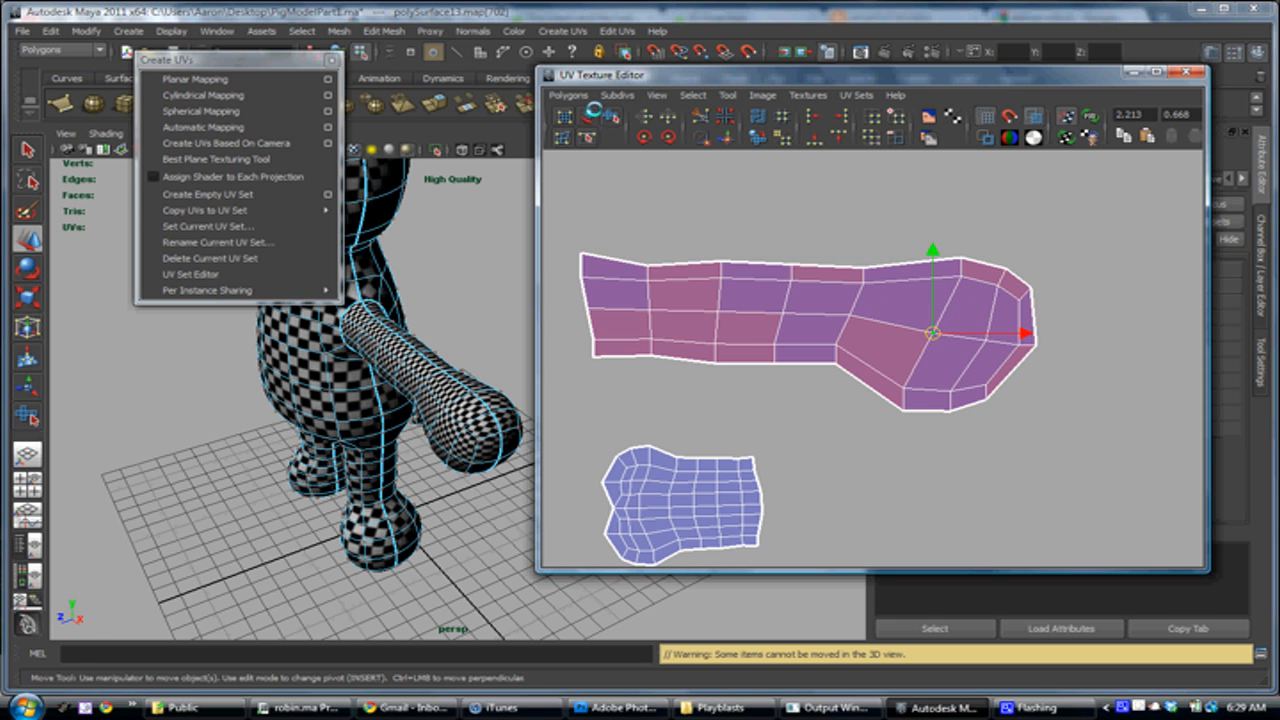
pyautogui.click(589, 114)
pyautogui.moveTo(934, 334); pyautogui.dragTo(978, 327)
pyautogui.moveTo(1015, 382); pyautogui.dragTo(929, 209)
pyautogui.keyDown('alt'); pyautogui.moveTo(929, 209); pyautogui.dragTo(958, 355, button='middle'); pyautogui.keyUp('alt')
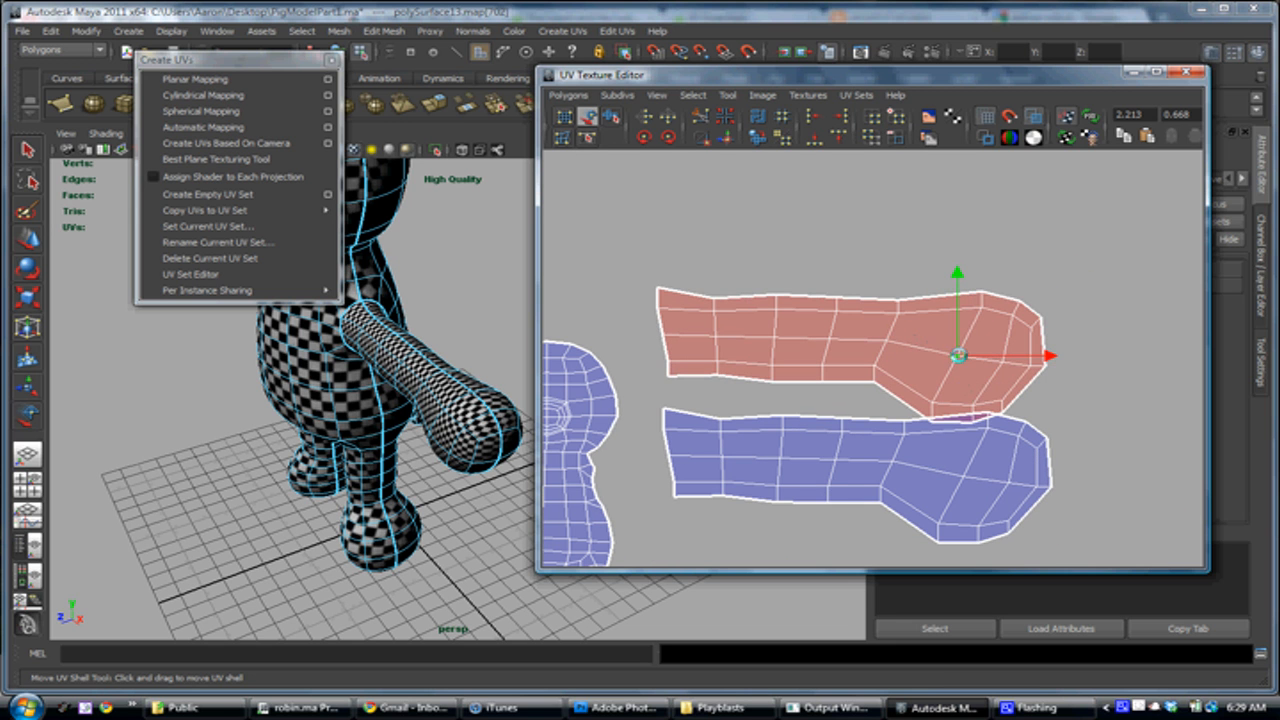
pyautogui.moveTo(964, 348); pyautogui.dragTo(972, 340)
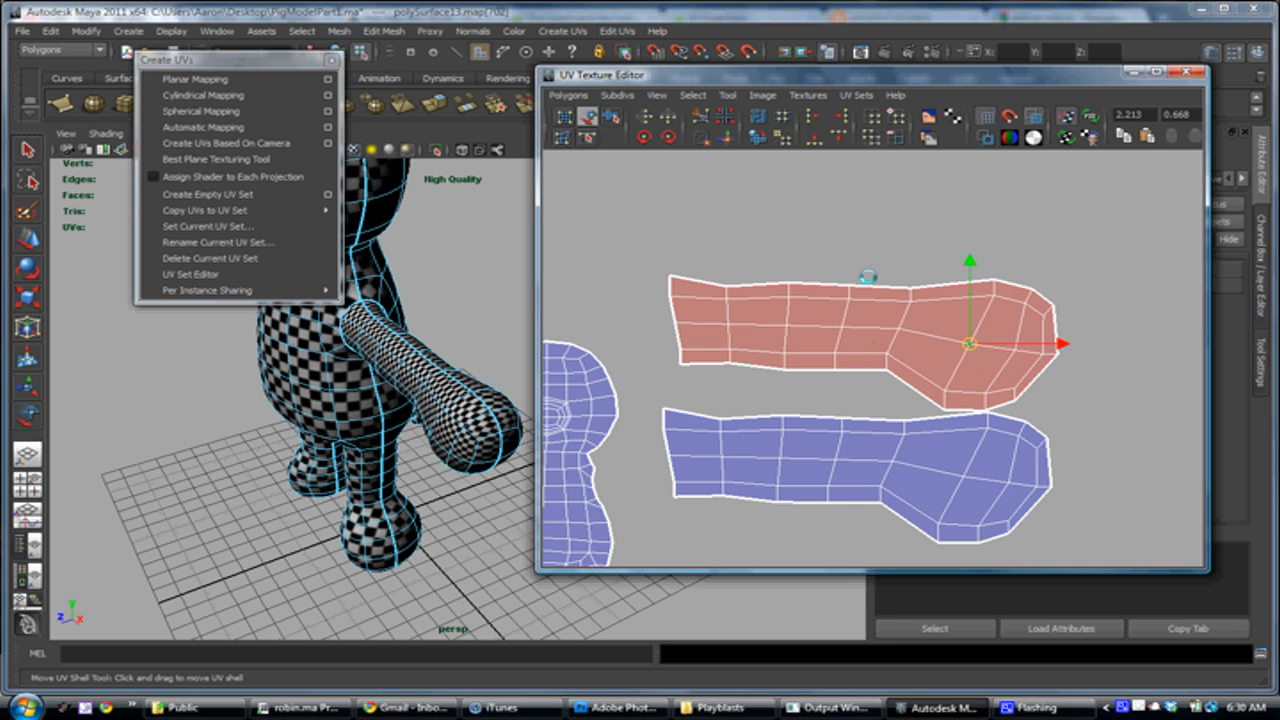
# Grow the selection to all UVs of the upper arm half and flip them in the V direction
pyautogui.hotkey('shift', '.')
pyautogui.hotkey('shift', '.')
pyautogui.hotkey('shift', '.')
pyautogui.hotkey('shift', '.')
pyautogui.hotkey('shift', '.')
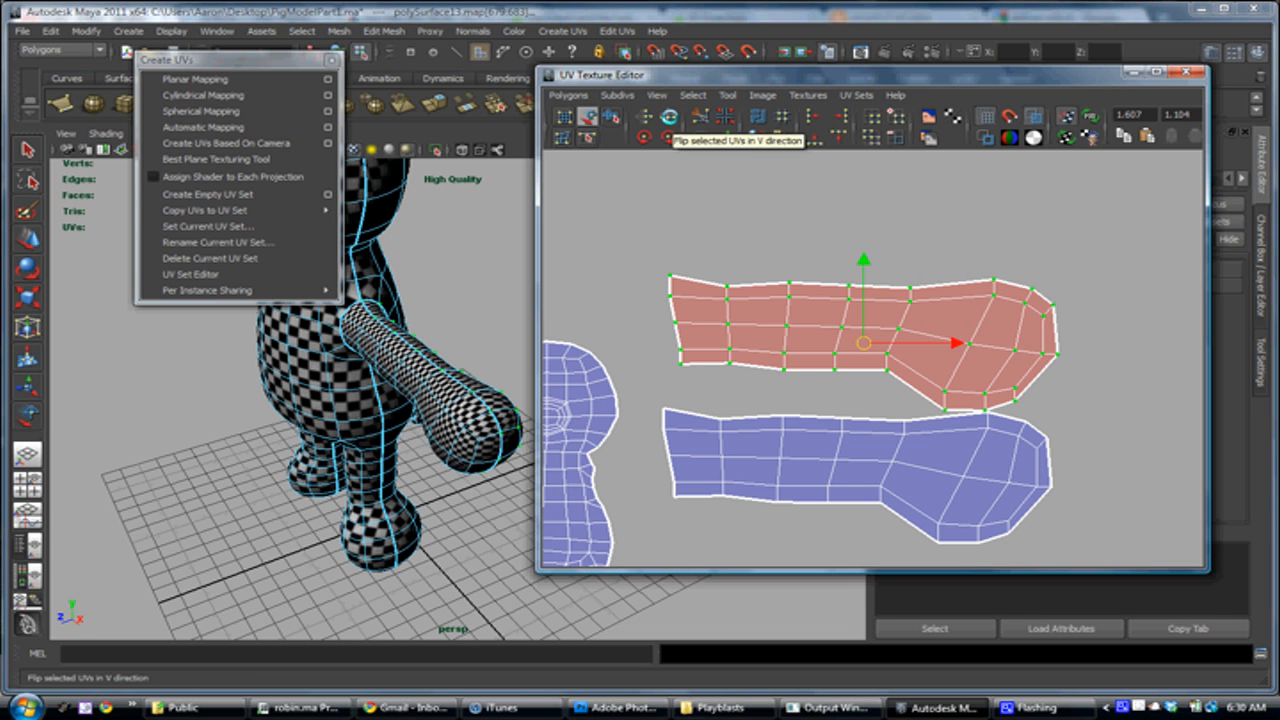
pyautogui.click(668, 116)
# Select the facing border edges between the two arm halves from shoulder to hand and sew them into one shell
pyautogui.moveTo(758, 397); pyautogui.dragTo(761, 363, button='right')
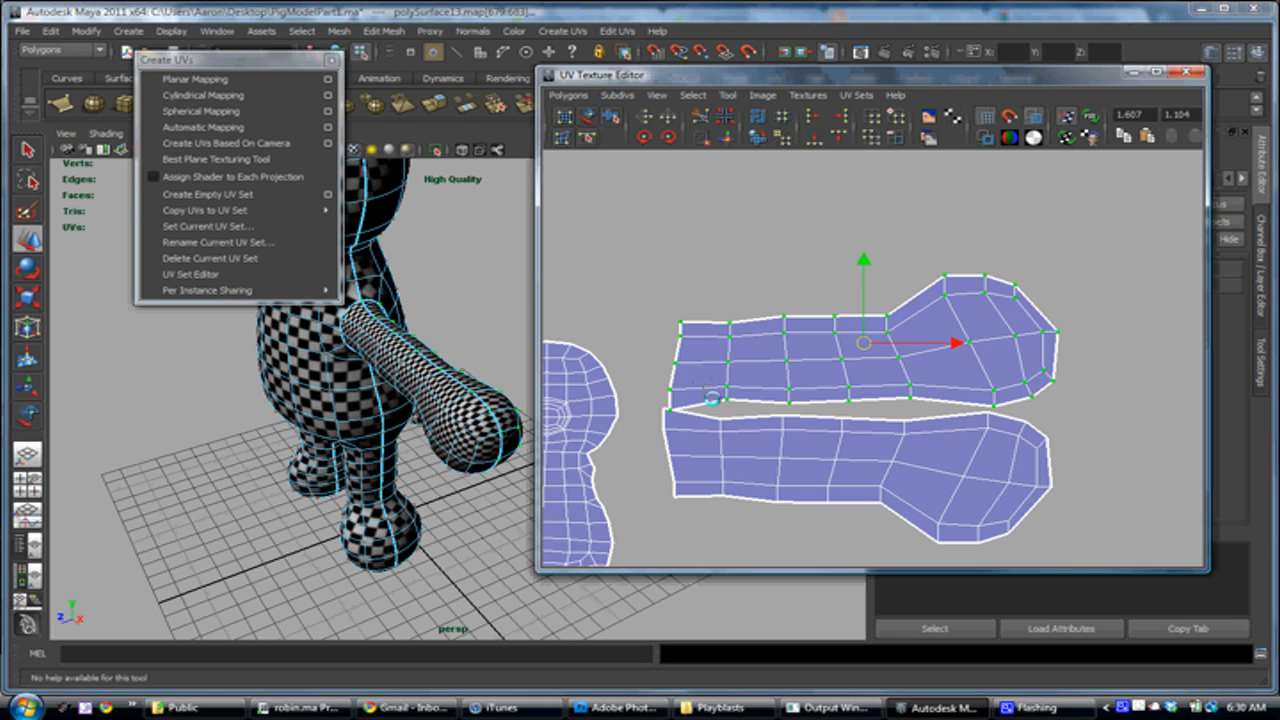
pyautogui.click(726, 393)
pyautogui.moveTo(747, 401); pyautogui.dragTo(737, 371, button='right')
pyautogui.click(718, 404)
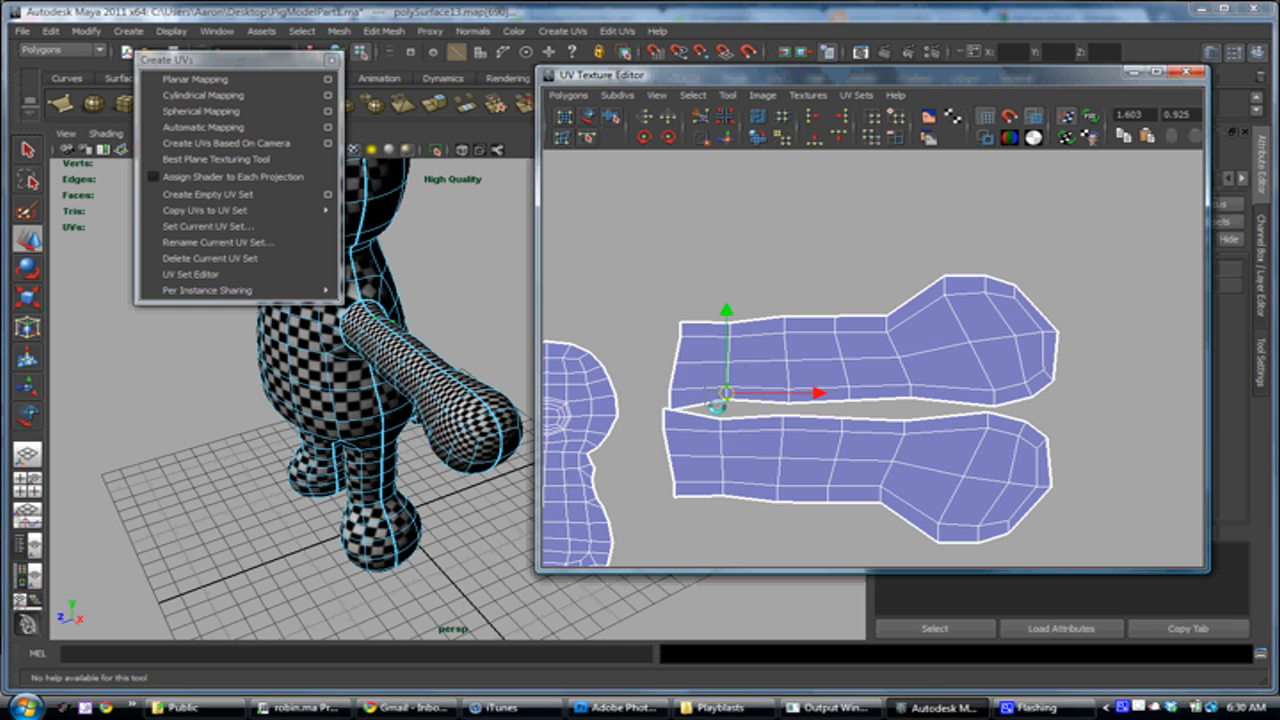
pyautogui.keyDown('shift'); pyautogui.click(748, 400); pyautogui.keyUp('shift')
pyautogui.keyDown('shift'); pyautogui.click(823, 402); pyautogui.keyUp('shift')
pyautogui.keyDown('shift'); pyautogui.click(876, 401); pyautogui.keyUp('shift')
pyautogui.keyDown('shift'); pyautogui.click(941, 403); pyautogui.keyUp('shift')
pyautogui.keyDown('shift'); pyautogui.click(1025, 399); pyautogui.keyUp('shift')
pyautogui.keyDown('shift'); pyautogui.click(1037, 394); pyautogui.keyUp('shift')
pyautogui.keyDown('shift'); pyautogui.click(1019, 399); pyautogui.keyUp('shift')
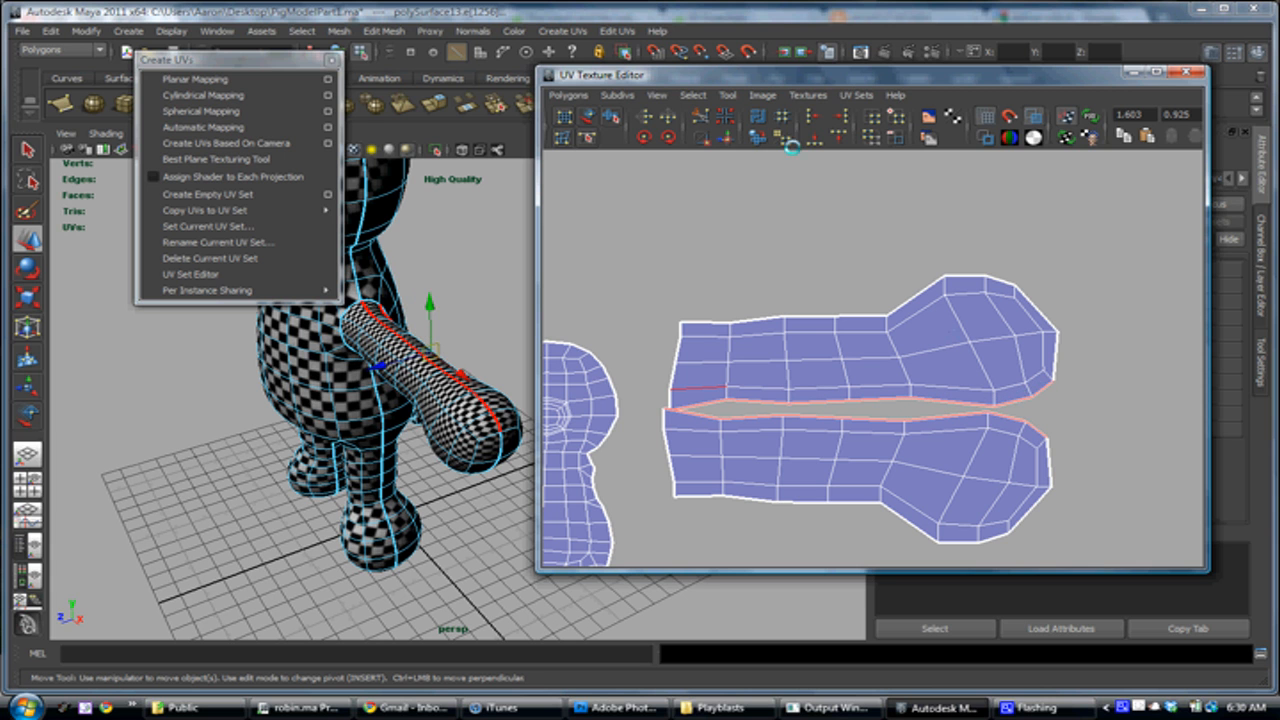
pyautogui.click(727, 138)
# Select all UVs of the newly joined arm shell and unfold them with the Smooth UV Tool
pyautogui.keyDown('alt'); pyautogui.moveTo(831, 355); pyautogui.dragTo(794, 326, button='middle'); pyautogui.keyUp('alt')
pyautogui.moveTo(794, 326); pyautogui.dragTo(859, 327, button='right')
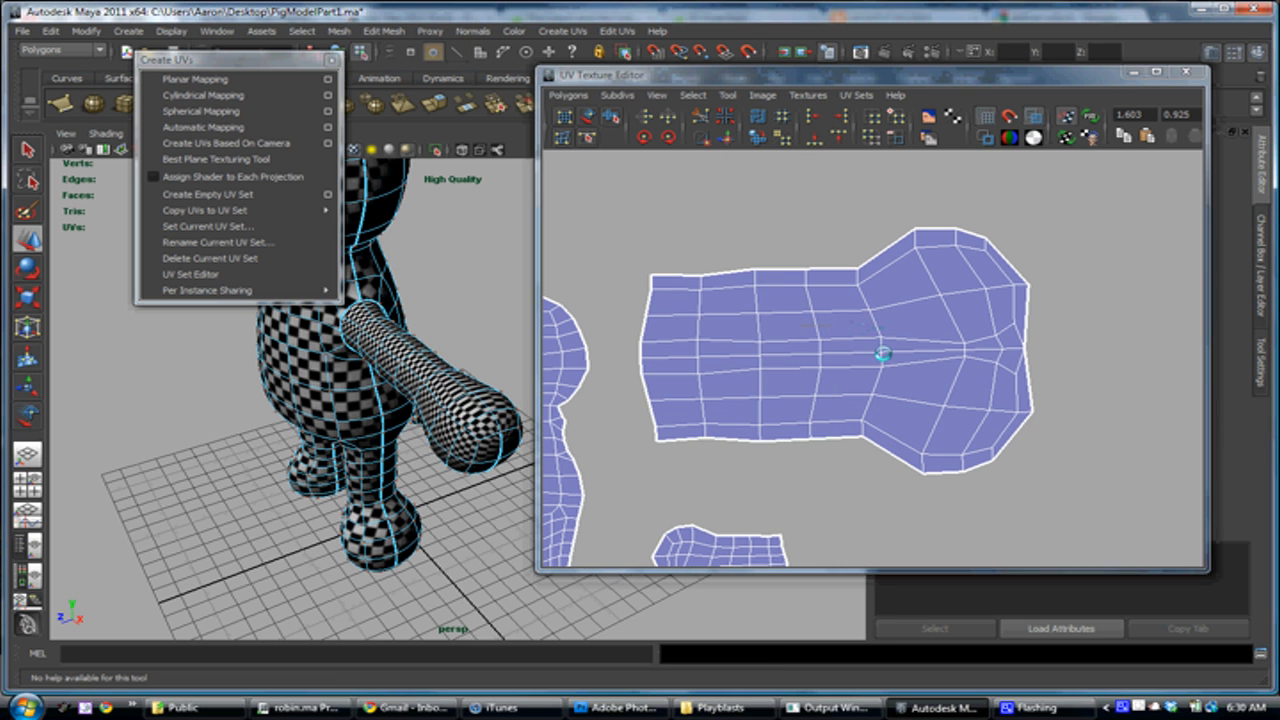
pyautogui.moveTo(633, 188); pyautogui.dragTo(1049, 509)
pyautogui.press('w')
pyautogui.click(609, 116)
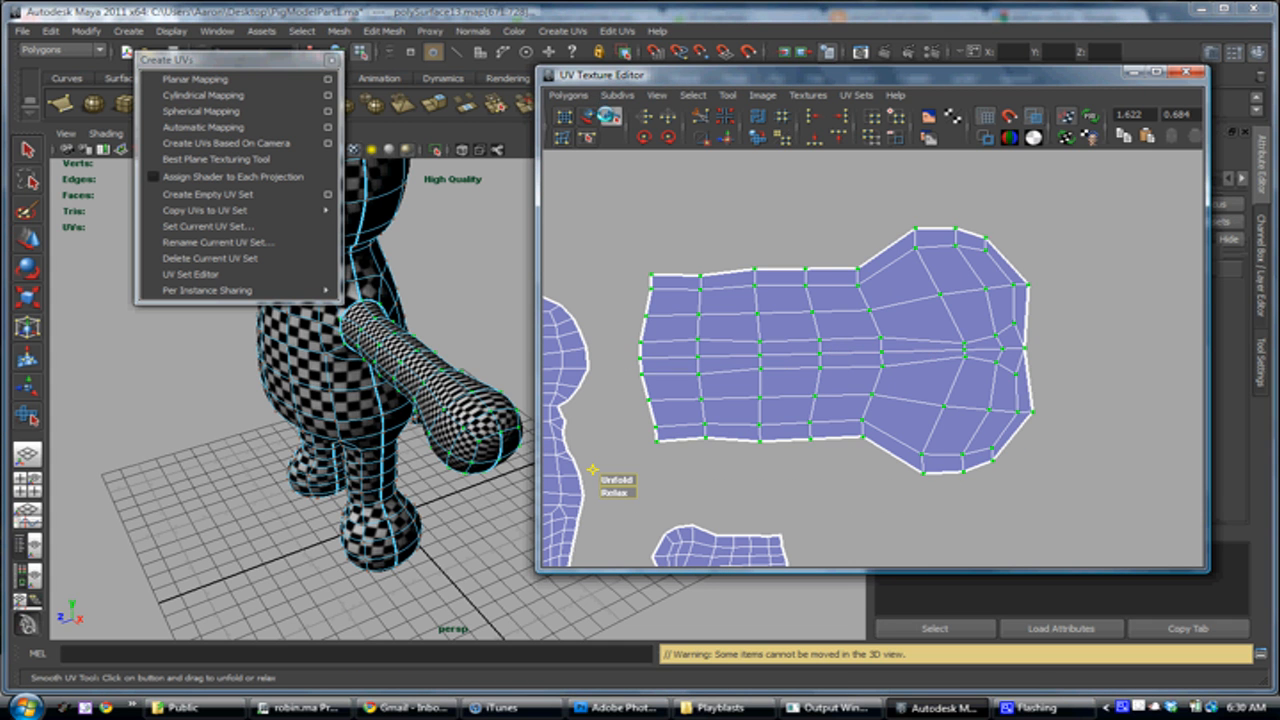
pyautogui.moveTo(622, 478); pyautogui.dragTo(760, 472)
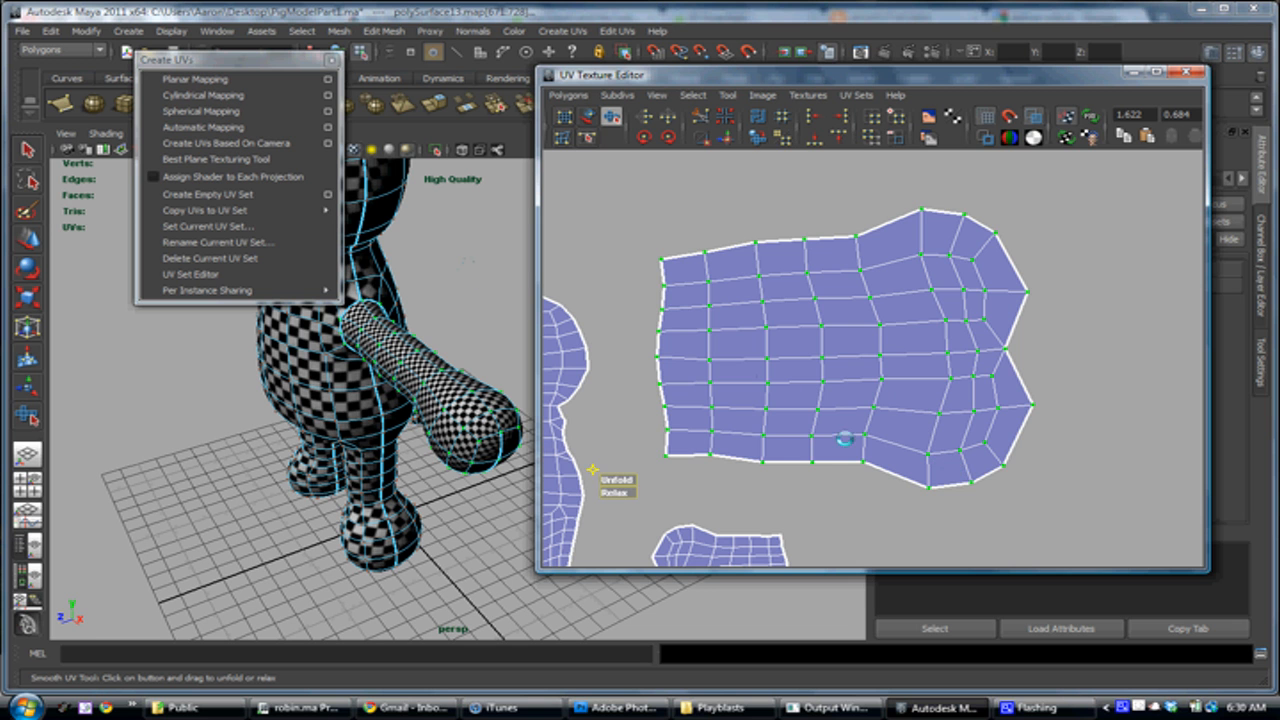
# Scale the unfolded arm shell down uniformly and compare its checker size with the body's on the model
pyautogui.scroll(-4, 791, 397)
pyautogui.press('r')
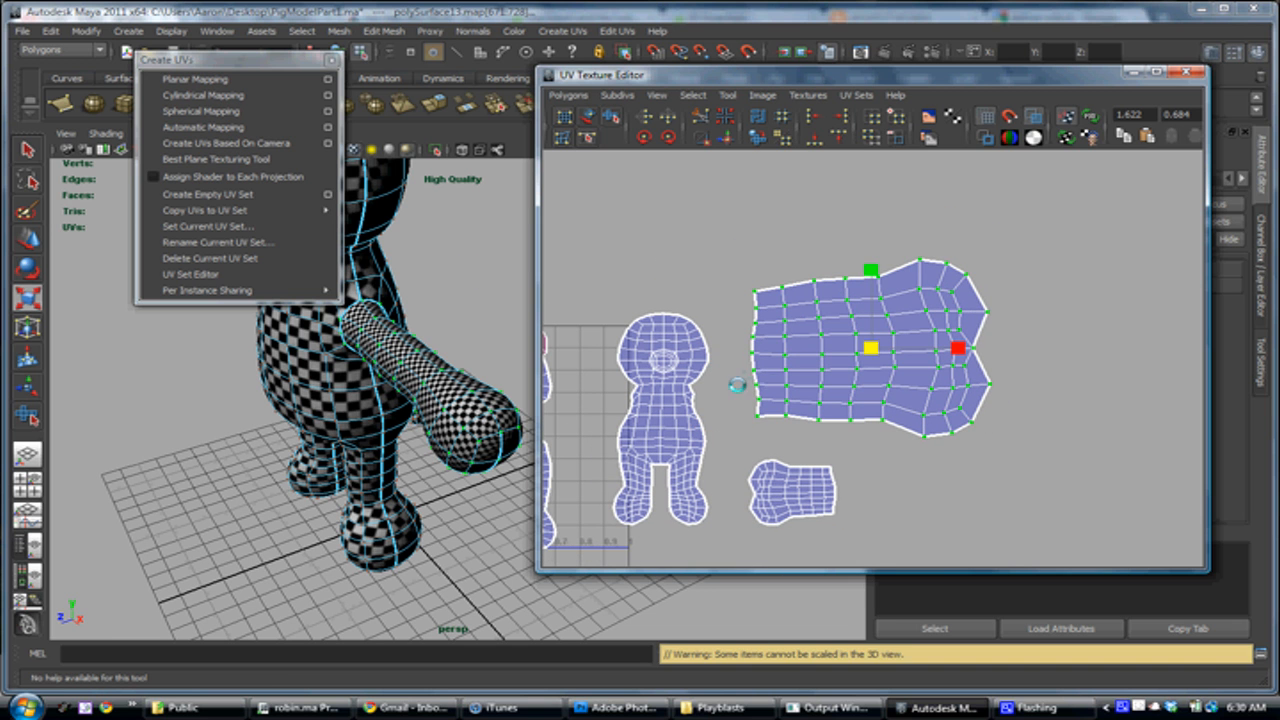
pyautogui.moveTo(871, 349); pyautogui.dragTo(840, 348)
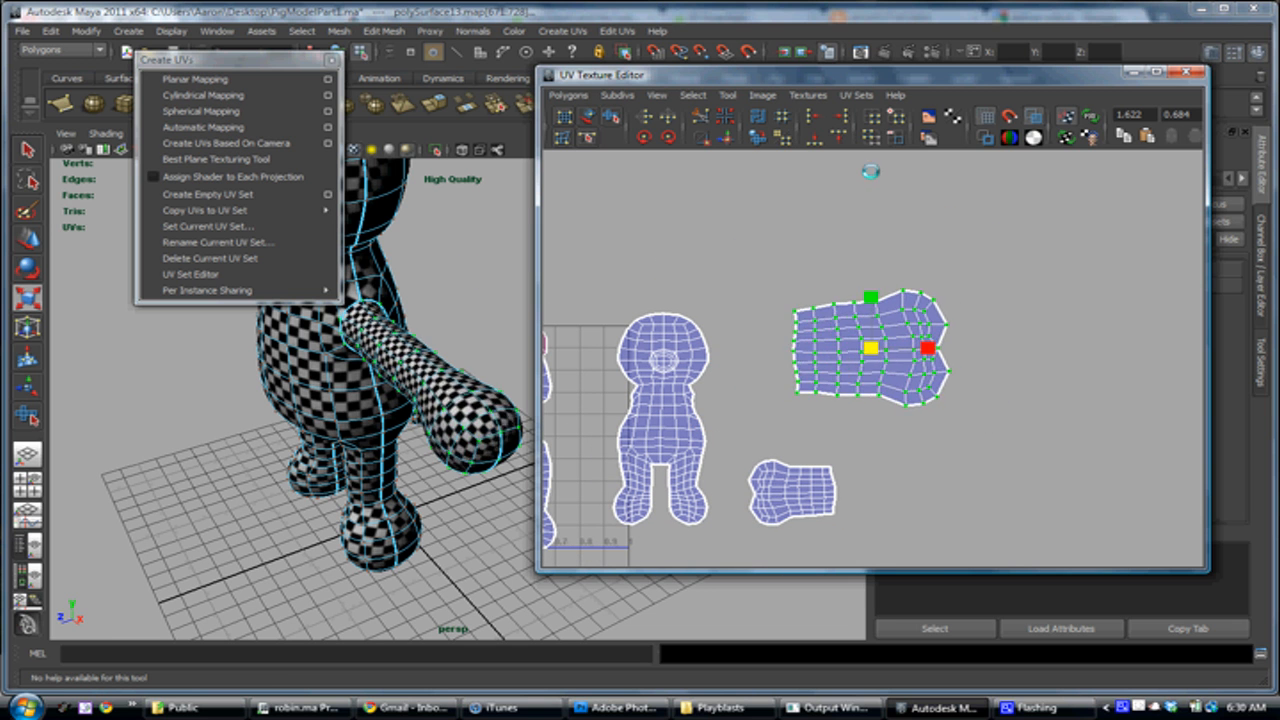
pyautogui.keyDown('alt'); pyautogui.moveTo(421, 336); pyautogui.dragTo(387, 394); pyautogui.keyUp('alt')
pyautogui.keyDown('alt'); pyautogui.moveTo(290, 395); pyautogui.dragTo(430, 338, button='middle'); pyautogui.keyUp('alt')
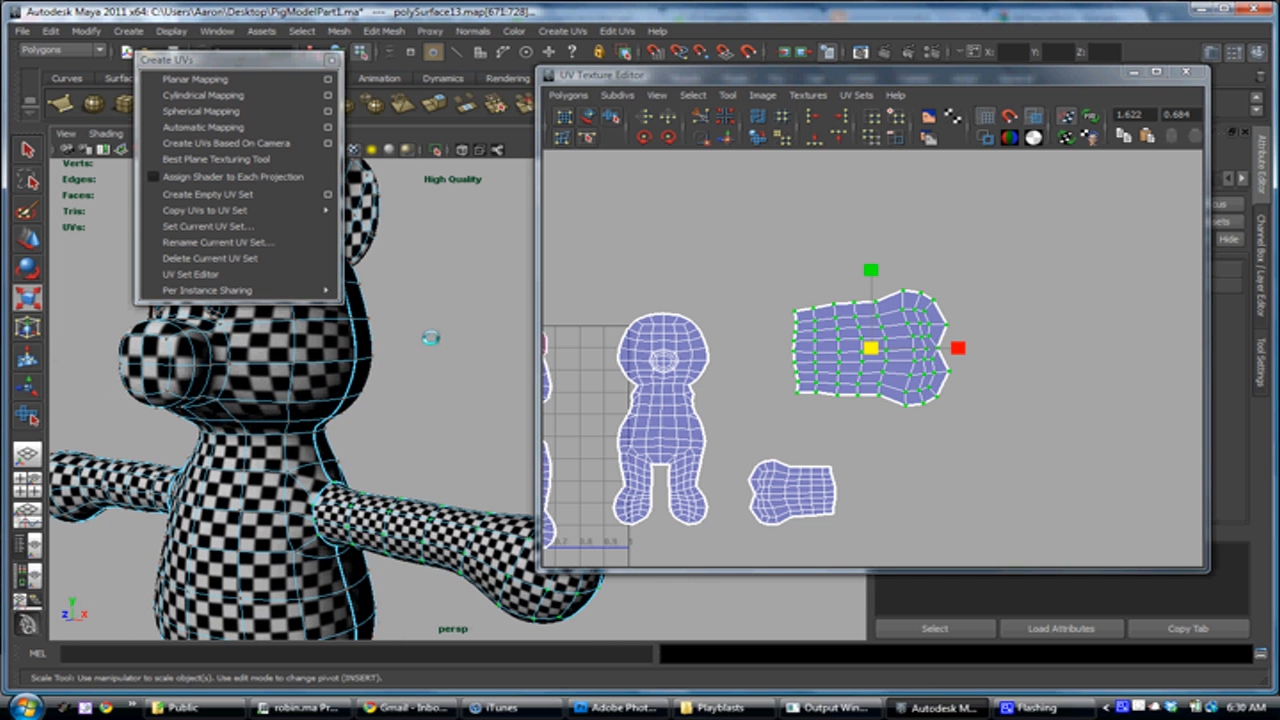
pyautogui.keyDown('alt'); pyautogui.moveTo(325, 514); pyautogui.dragTo(388, 348); pyautogui.keyUp('alt')
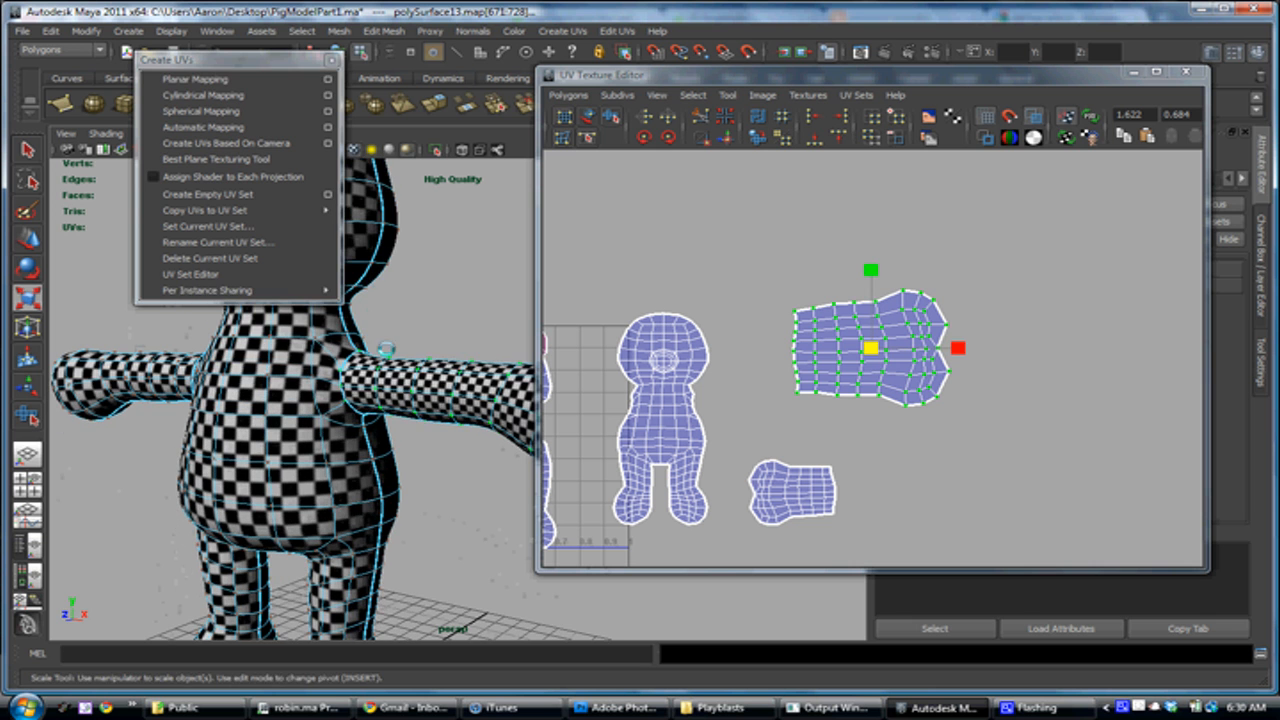
# Close the floating Create UVs window and scale the arm shell down further toward the size of the other arm's shell
pyautogui.click(333, 60)
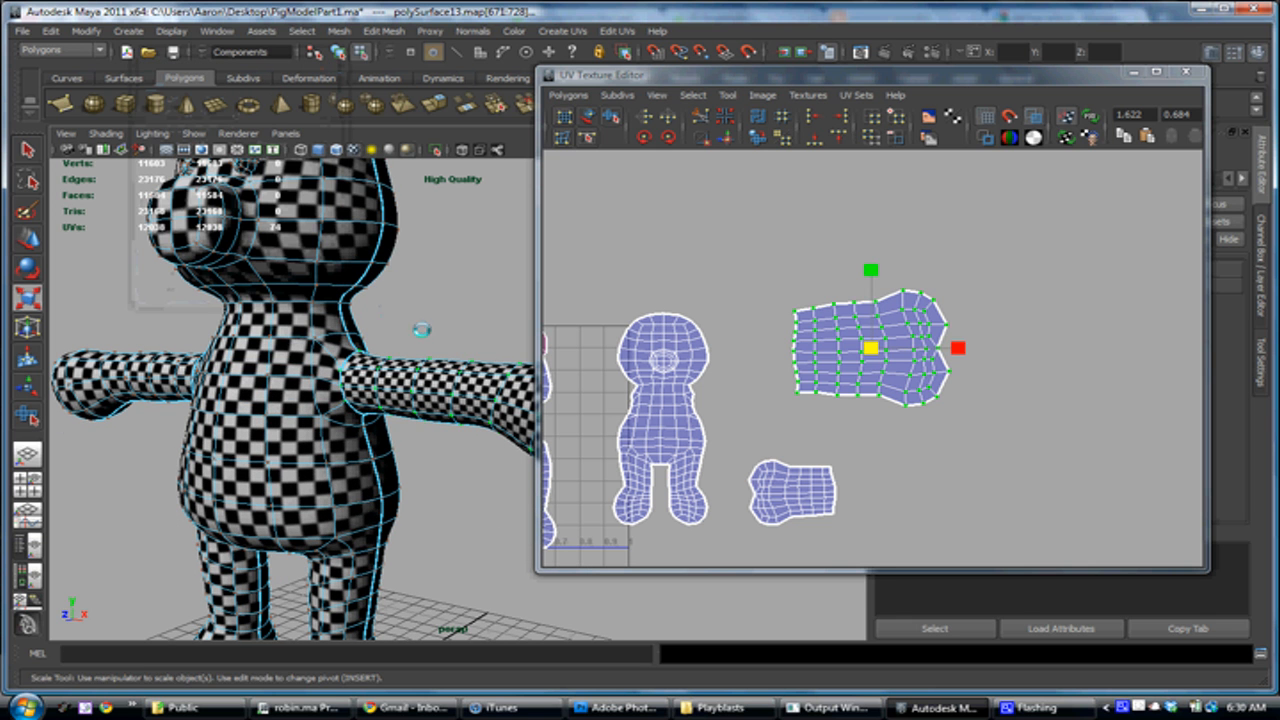
pyautogui.keyDown('alt'); pyautogui.moveTo(851, 402); pyautogui.dragTo(943, 380, button='middle'); pyautogui.keyUp('alt')
pyautogui.keyDown('alt'); pyautogui.moveTo(943, 380); pyautogui.dragTo(772, 306, button='right'); pyautogui.keyUp('alt')
pyautogui.keyDown('alt'); pyautogui.moveTo(919, 347); pyautogui.dragTo(945, 340, button='middle'); pyautogui.keyUp('alt')
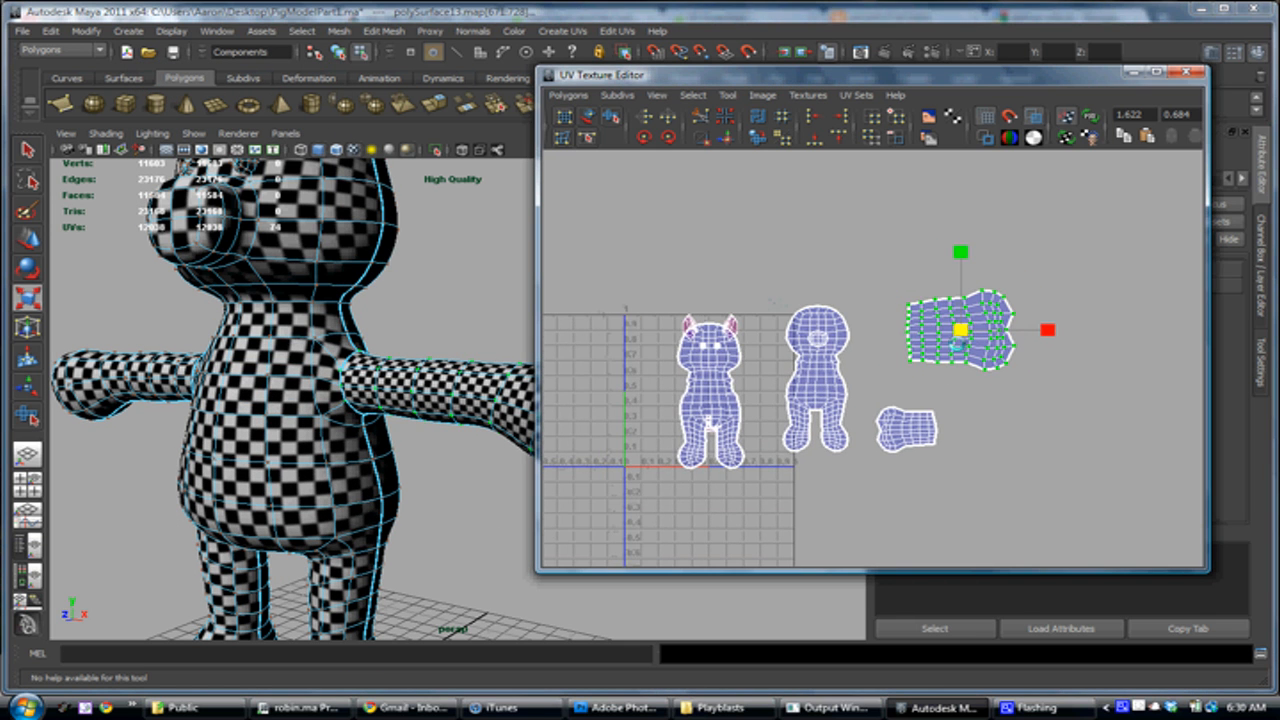
pyautogui.moveTo(963, 331); pyautogui.dragTo(932, 331)
pyautogui.keyDown('alt'); pyautogui.moveTo(822, 317); pyautogui.dragTo(945, 422, button='right'); pyautogui.keyUp('alt')
pyautogui.keyDown('alt'); pyautogui.moveTo(833, 381); pyautogui.dragTo(867, 359, button='middle'); pyautogui.keyUp('alt')
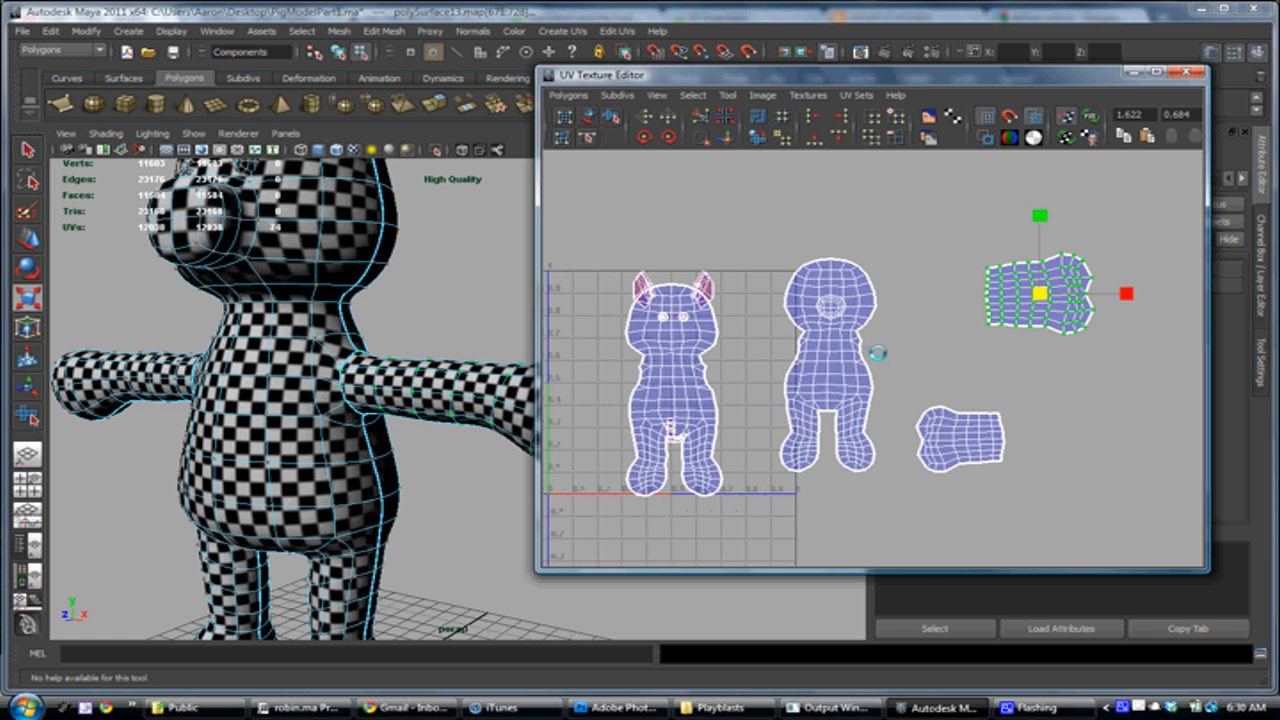